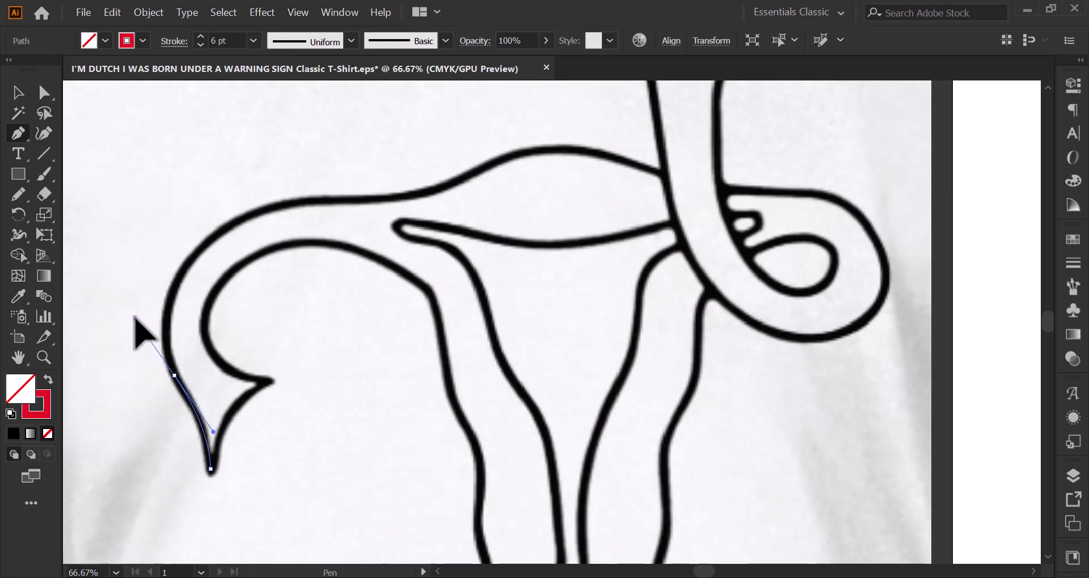
Pen-trace the left tube's outer edge from the hook tip along the top curve to the loop.
{"action": "left_click_drag", "start_coordinate": [174, 375], "coordinate": [134, 317]}
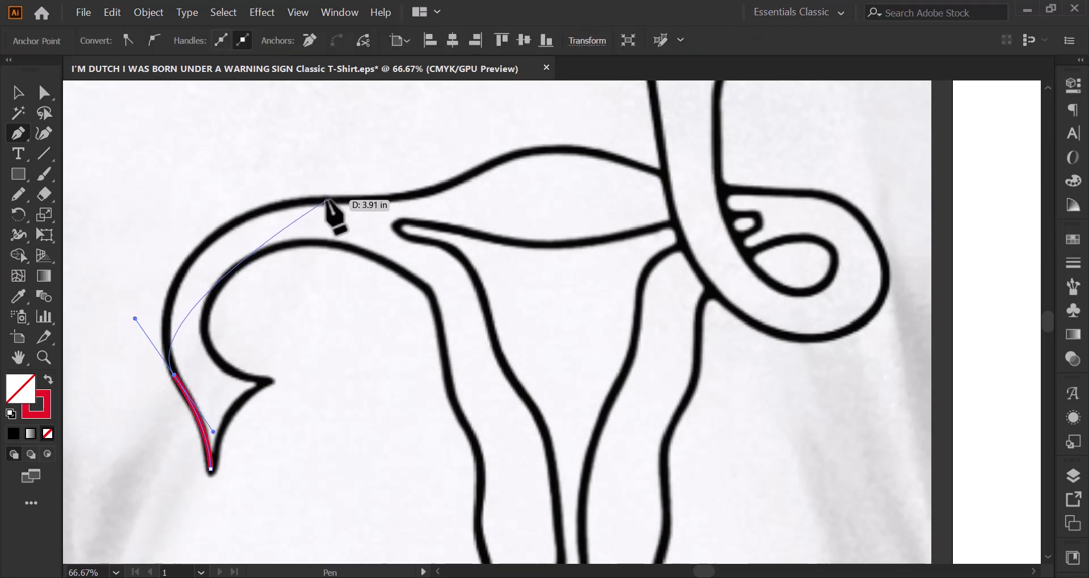
{"action": "left_click_drag", "start_coordinate": [326, 200], "coordinate": [455, 205]}
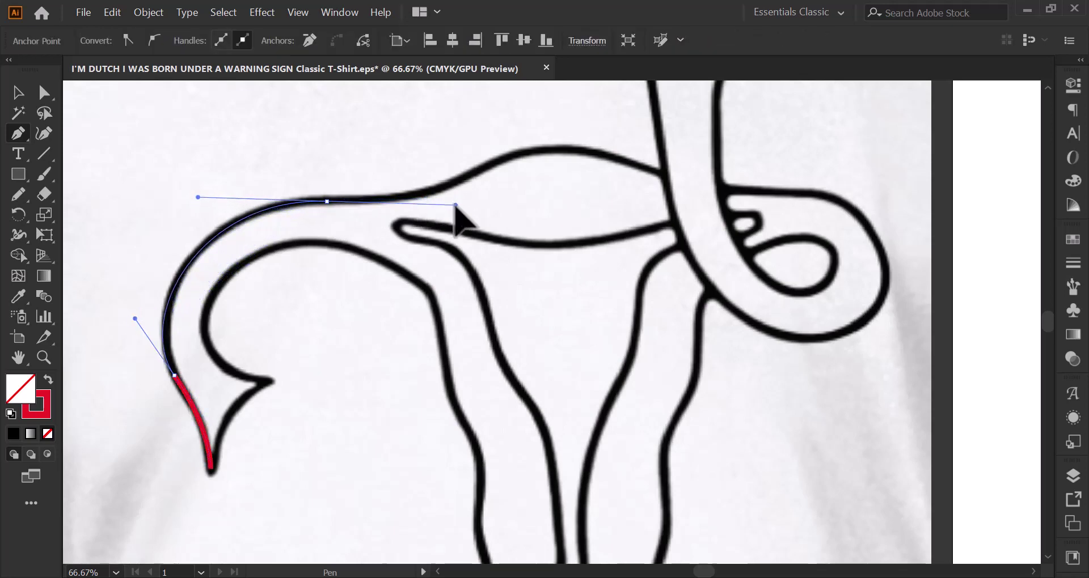
{"action": "left_click_drag", "start_coordinate": [455, 205], "coordinate": [448, 209]}
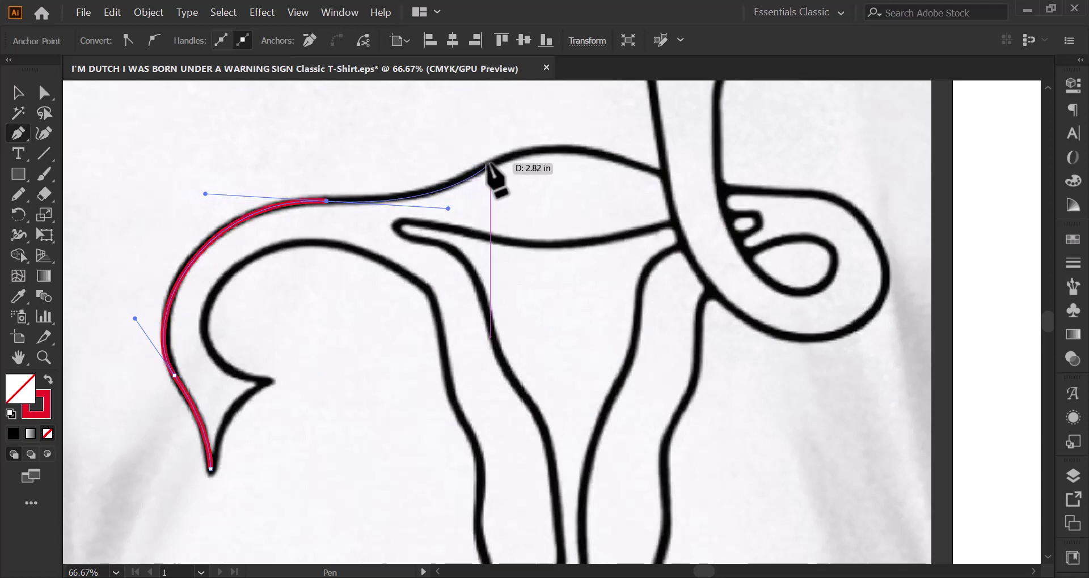
{"action": "mouse_move", "coordinate": [490, 163]}
{"action": "left_mouse_down"}
{"action": "mouse_move", "coordinate": [690, 184]}
{"action": "mouse_move", "coordinate": [782, 232]}
{"action": "left_mouse_up"}
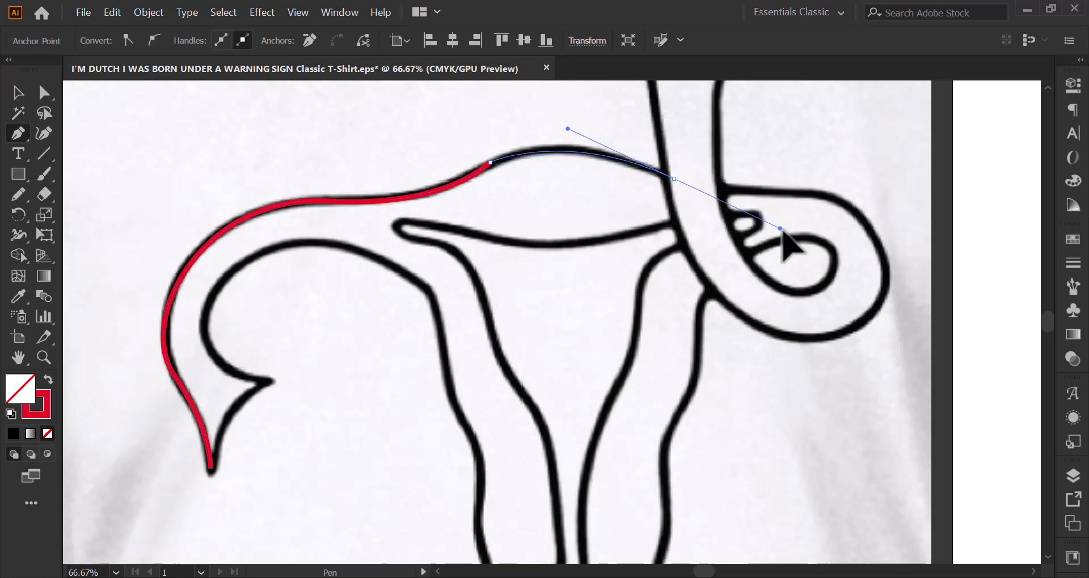
Adjust the traced path's anchor handles so it hugs the tube's upper bend and hook edge.
{"action": "left_click", "coordinate": [44, 92]}
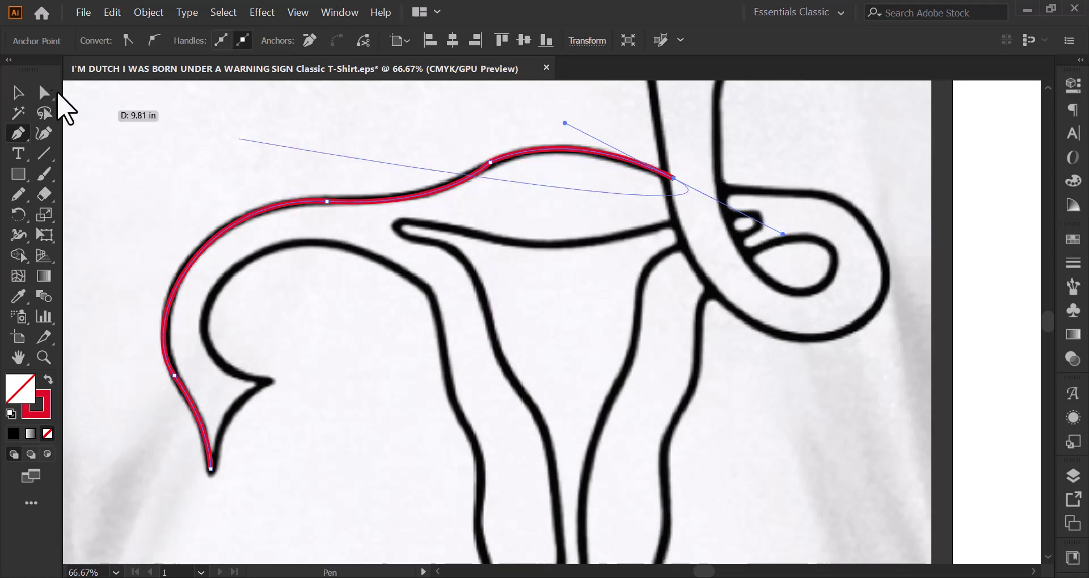
{"action": "left_click", "coordinate": [674, 180]}
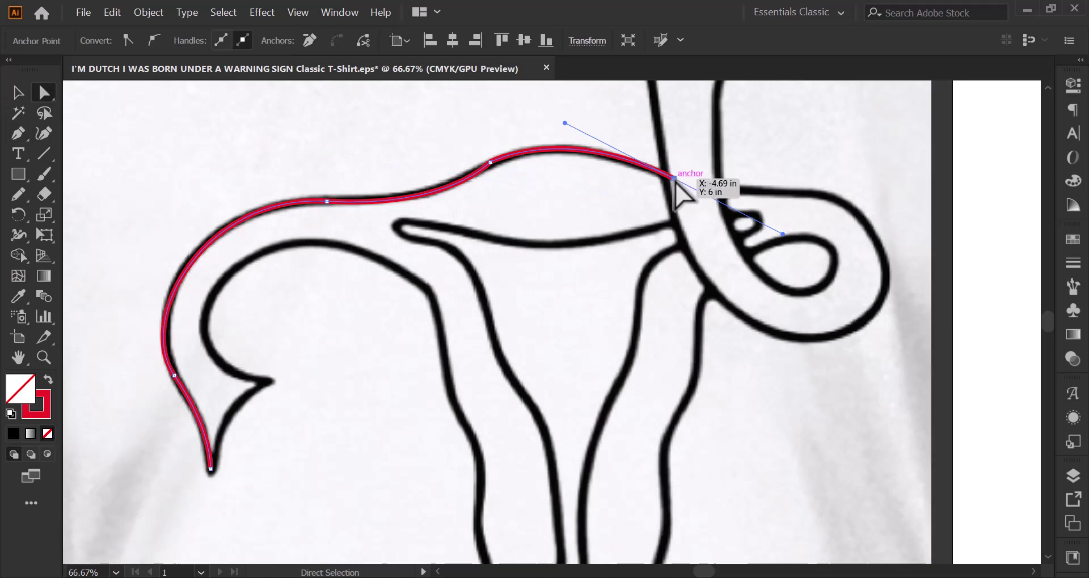
{"action": "left_click", "coordinate": [491, 163]}
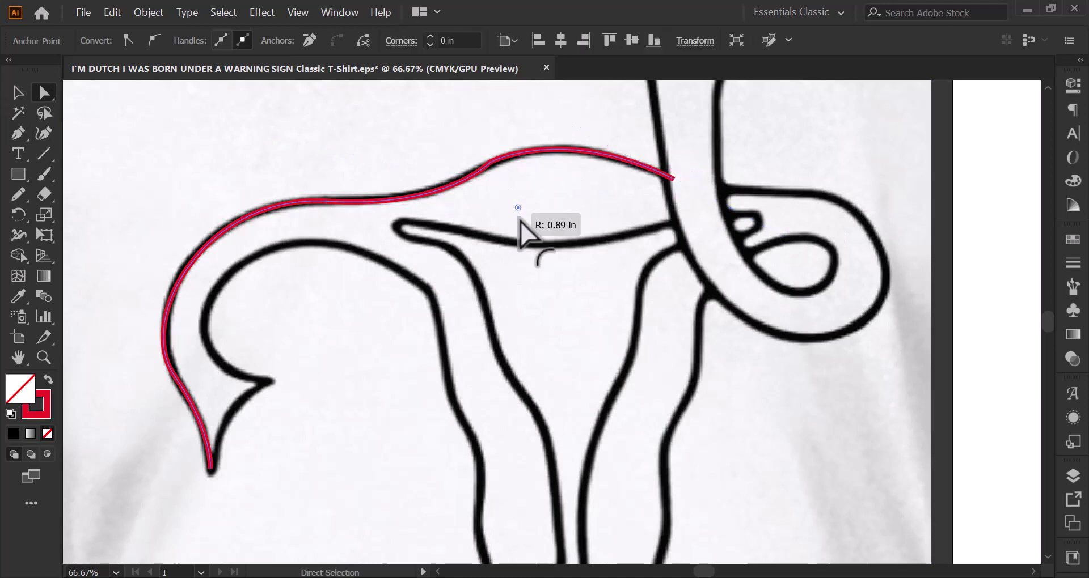
{"action": "left_click", "coordinate": [326, 200]}
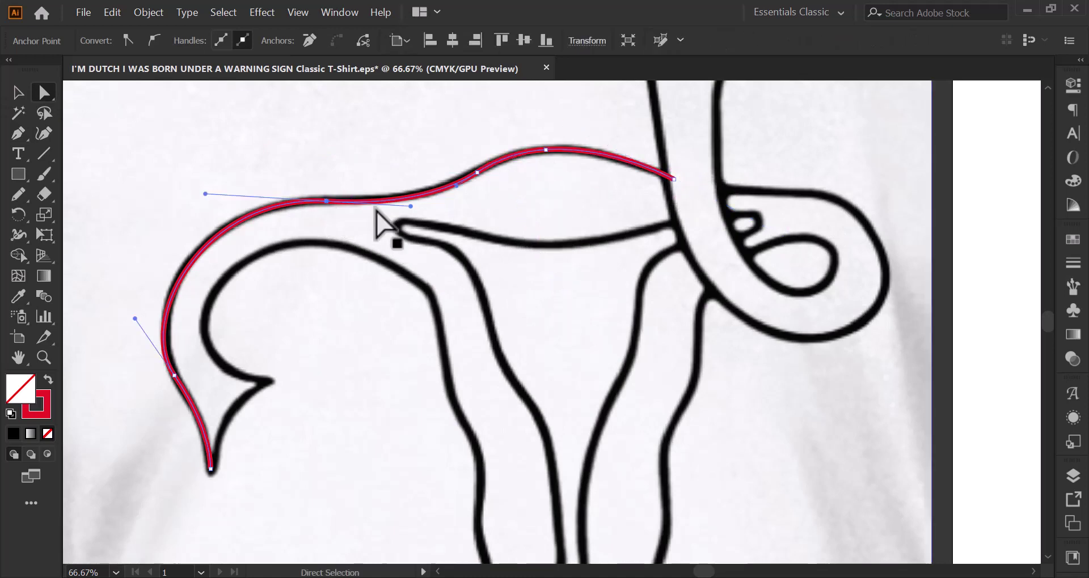
{"action": "left_click_drag", "start_coordinate": [205, 193], "coordinate": [193, 199]}
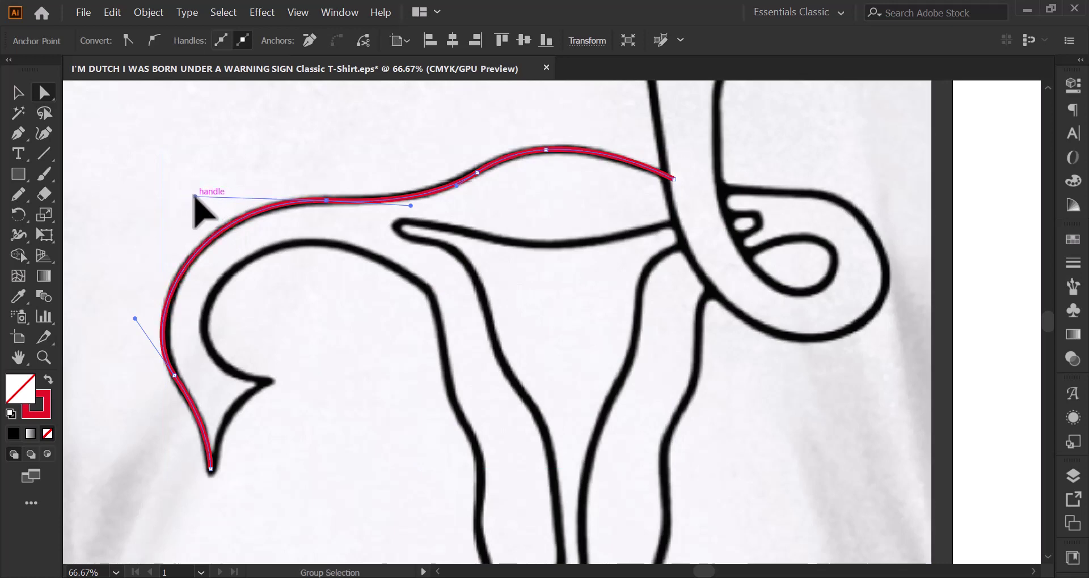
{"action": "left_click_drag", "start_coordinate": [135, 319], "coordinate": [139, 312]}
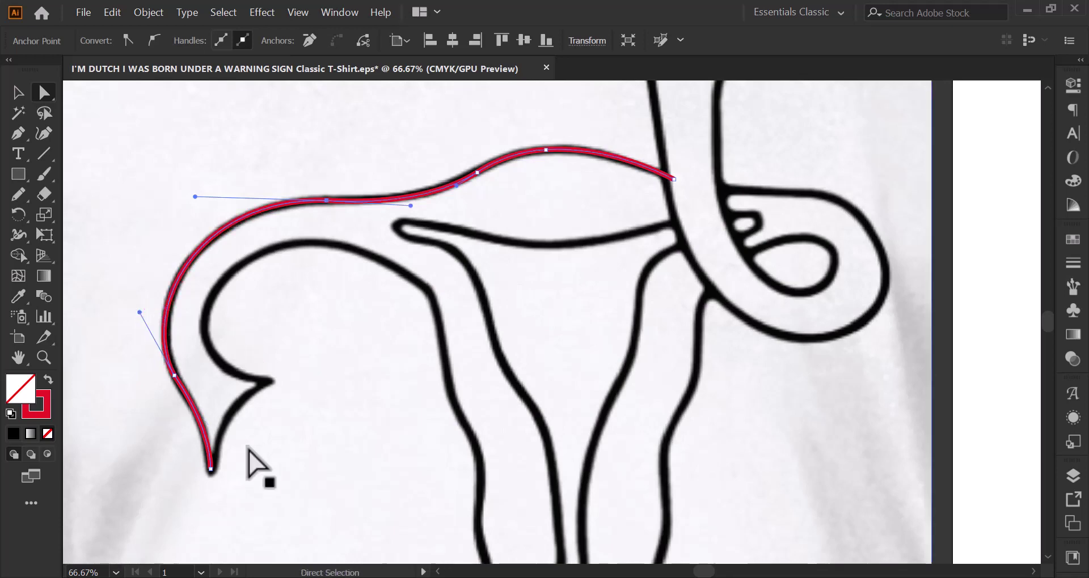
Continue the path from the hook end and make the hook's inner tip a sharp corner.
{"action": "left_click", "coordinate": [18, 134]}
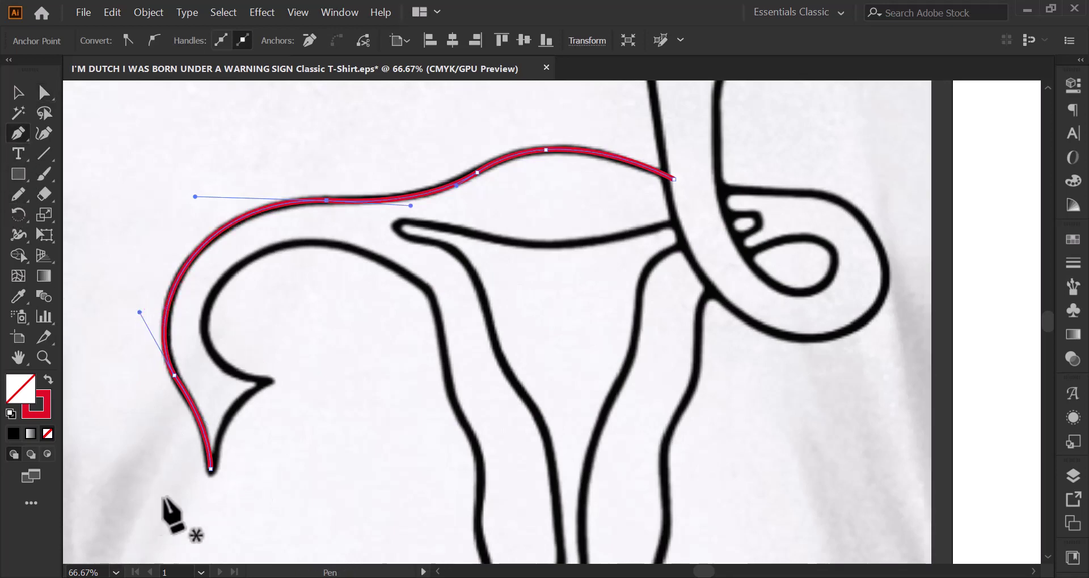
{"action": "left_click_drag", "start_coordinate": [210, 468], "coordinate": [271, 381]}
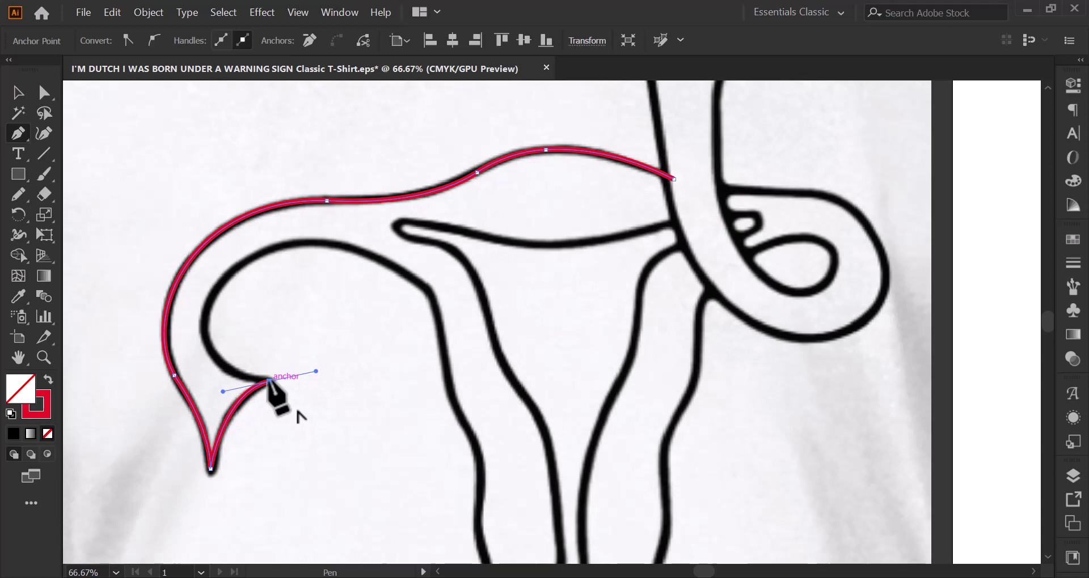
{"action": "left_click", "coordinate": [268, 381]}
{"action": "scroll", "coordinate": [238, 294], "scroll_direction": "up", "scroll_amount": 2}
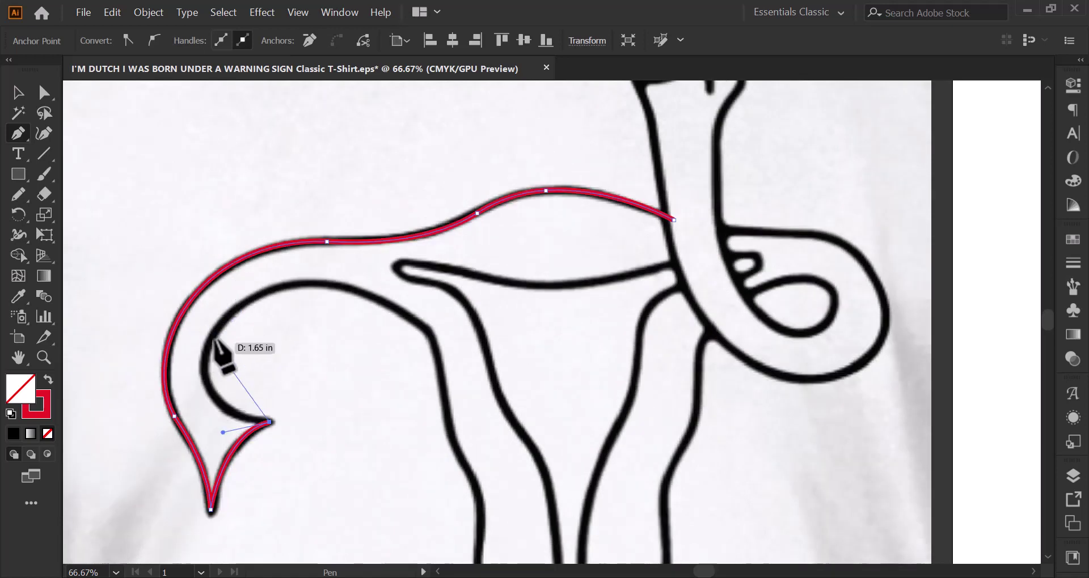
{"action": "left_click_drag", "start_coordinate": [212, 336], "coordinate": [246, 256]}
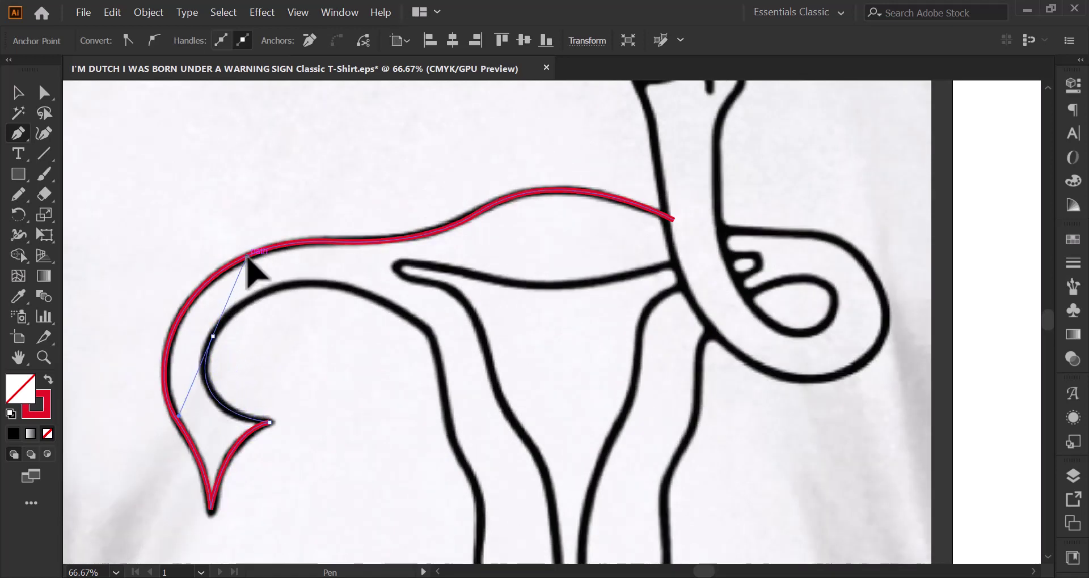
{"action": "key", "text": "alt"}
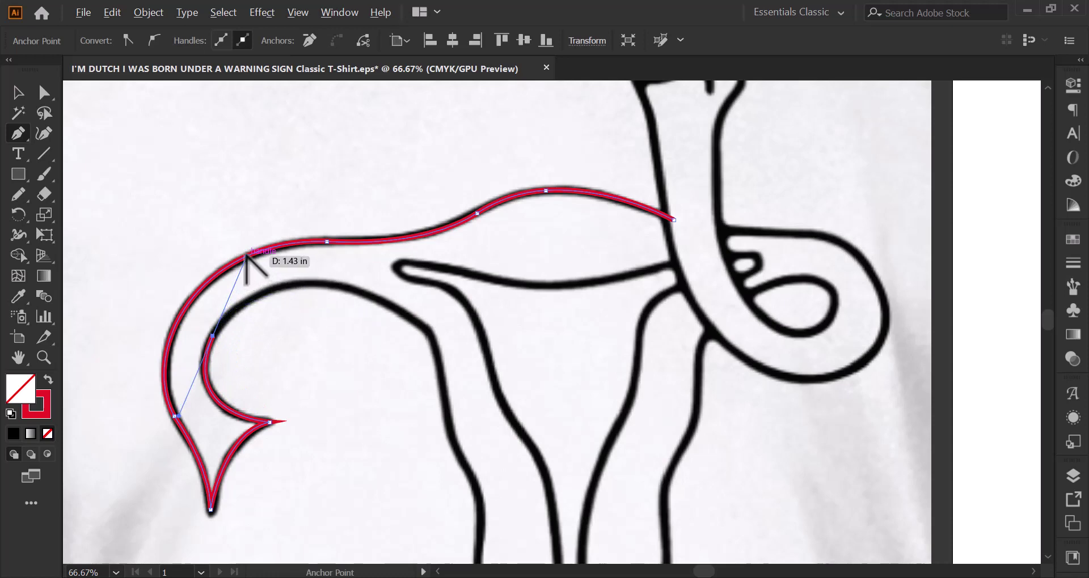
{"action": "left_click_drag", "start_coordinate": [246, 256], "coordinate": [236, 289]}
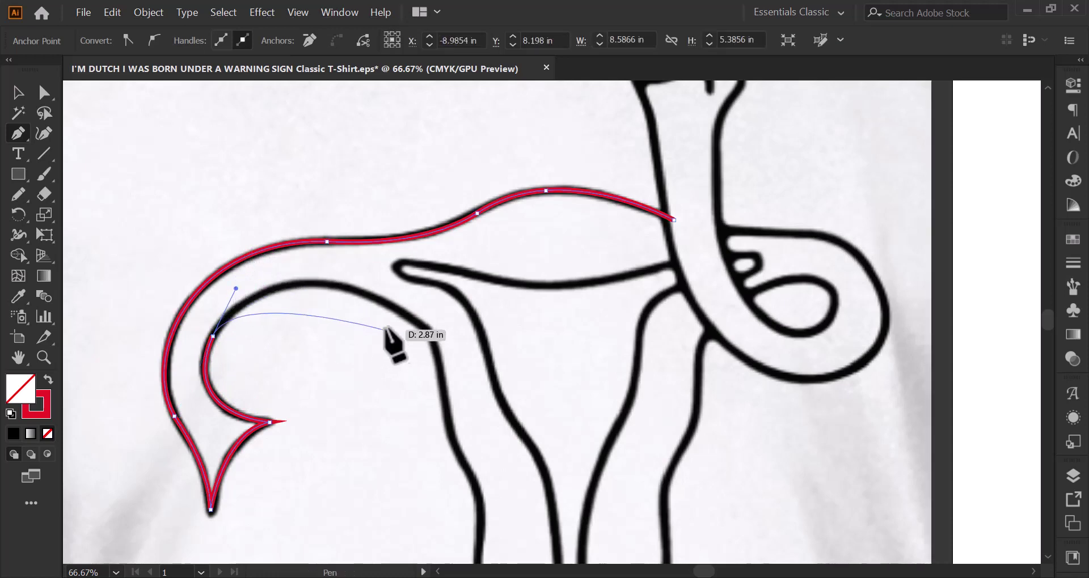
Extend the trace along the tube's inner curve and down the body's left edge to the bottom.
{"action": "left_click_drag", "start_coordinate": [406, 317], "coordinate": [480, 373]}
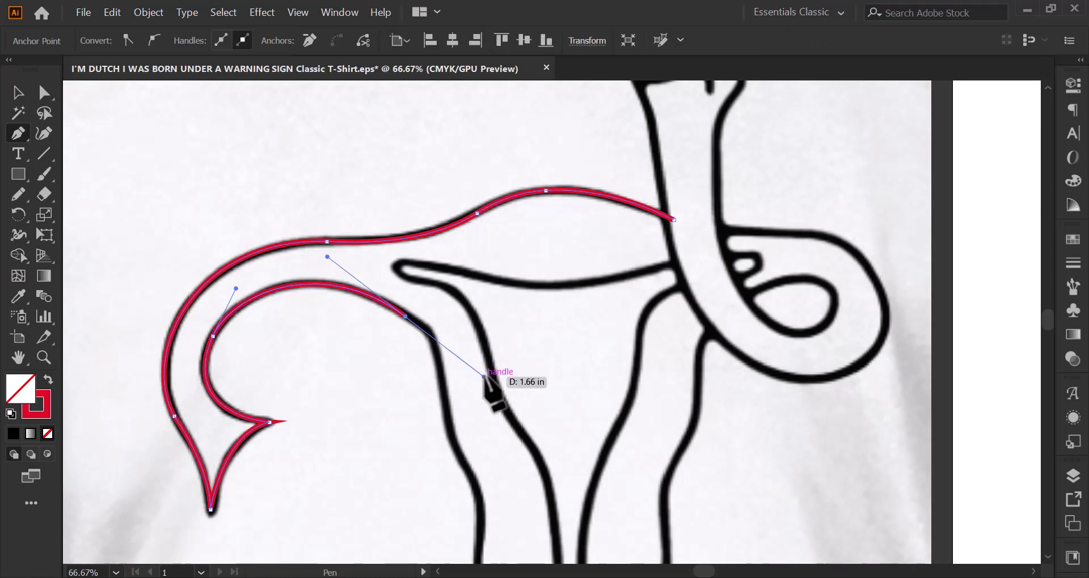
{"action": "left_click_drag", "start_coordinate": [483, 376], "coordinate": [435, 349]}
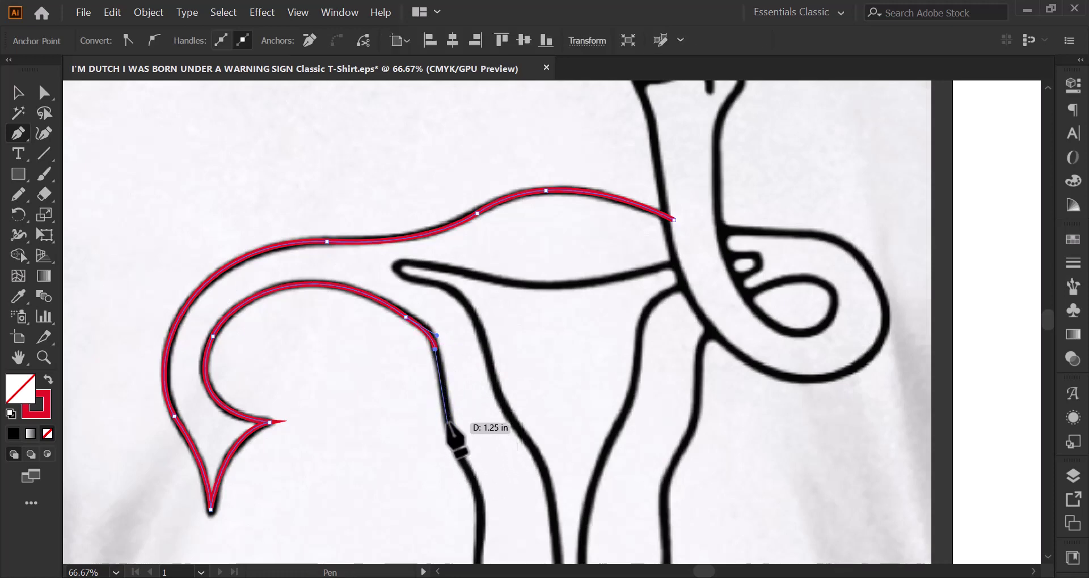
{"action": "left_click_drag", "start_coordinate": [447, 422], "coordinate": [446, 435]}
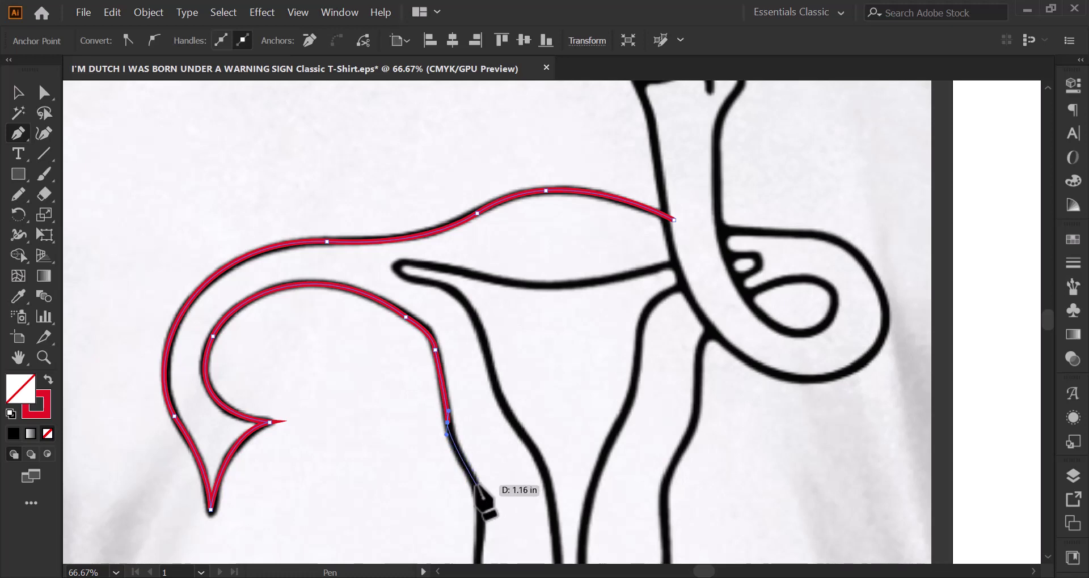
{"action": "left_click", "coordinate": [475, 487]}
{"action": "scroll", "coordinate": [499, 510], "scroll_direction": "down", "scroll_amount": 3}
{"action": "left_click_drag", "start_coordinate": [476, 476], "coordinate": [472, 493]}
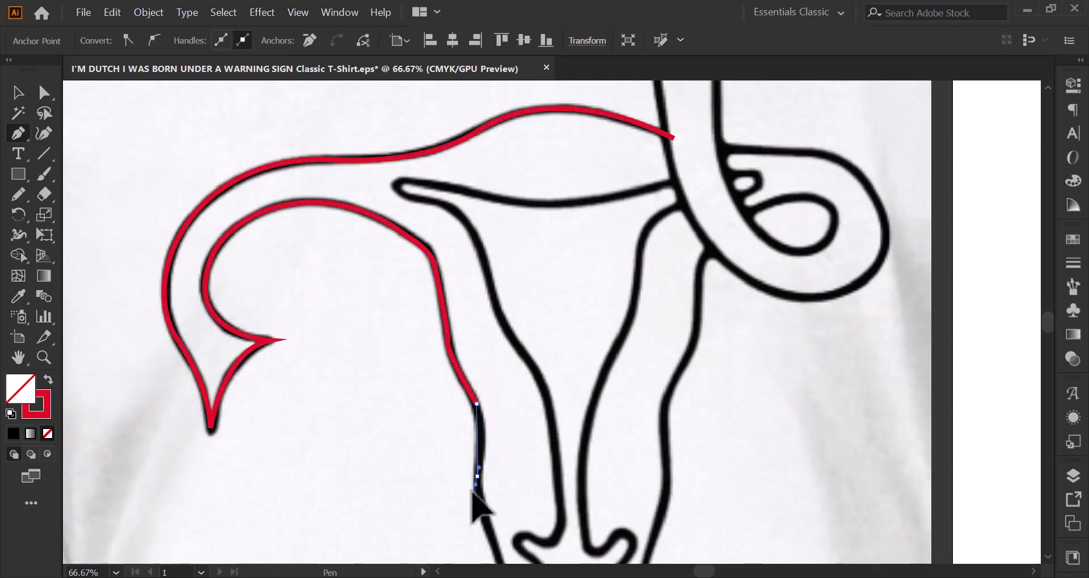
{"action": "left_click_drag", "start_coordinate": [546, 514], "coordinate": [478, 351]}
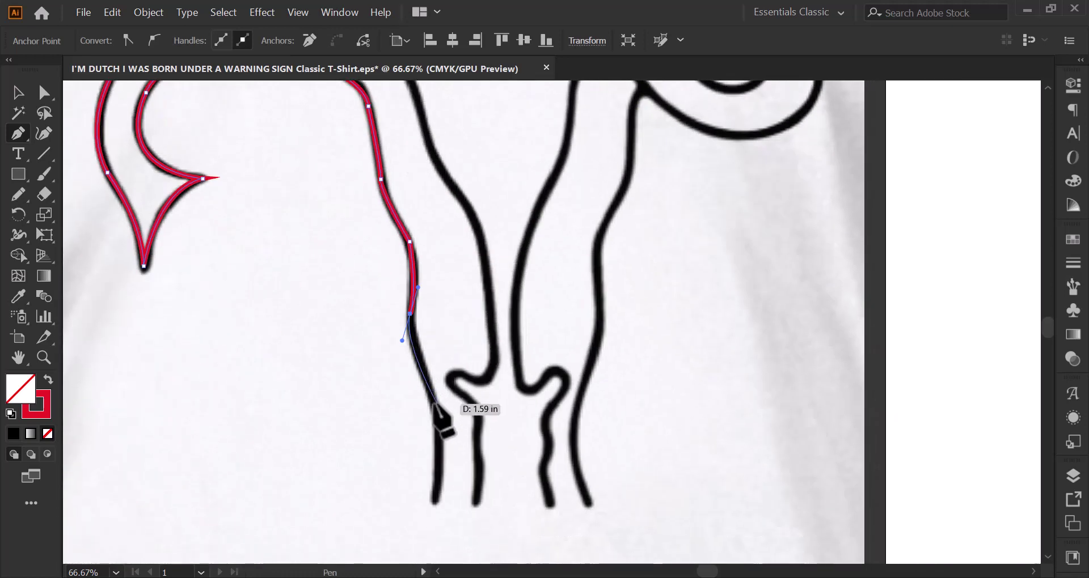
{"action": "left_click", "coordinate": [432, 396]}
{"action": "left_click_drag", "start_coordinate": [435, 503], "coordinate": [424, 531]}
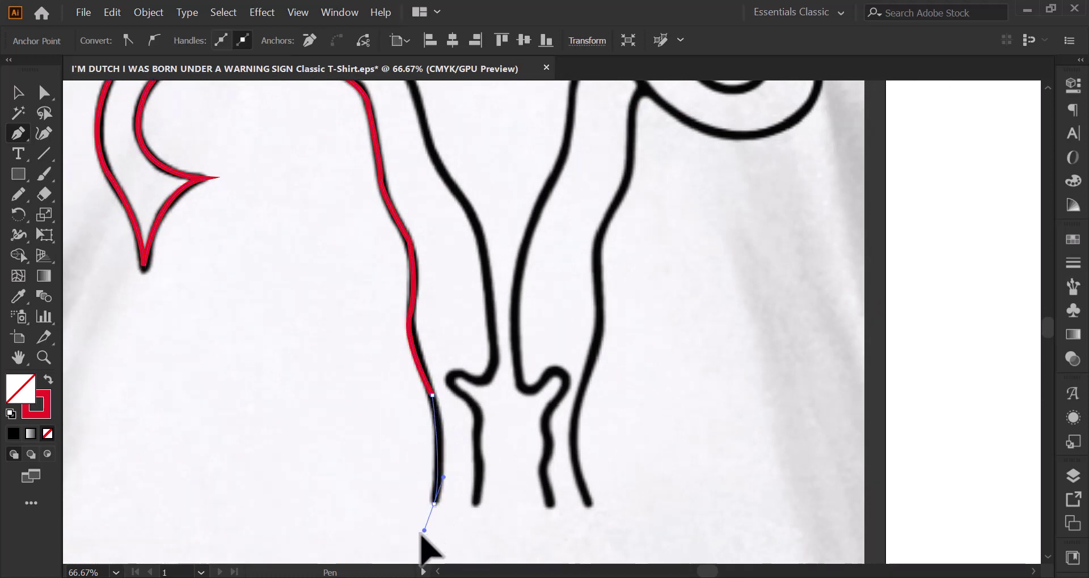
Reshape the trace's curves along the body's left side with Direct Selection.
{"action": "left_click", "coordinate": [45, 92]}
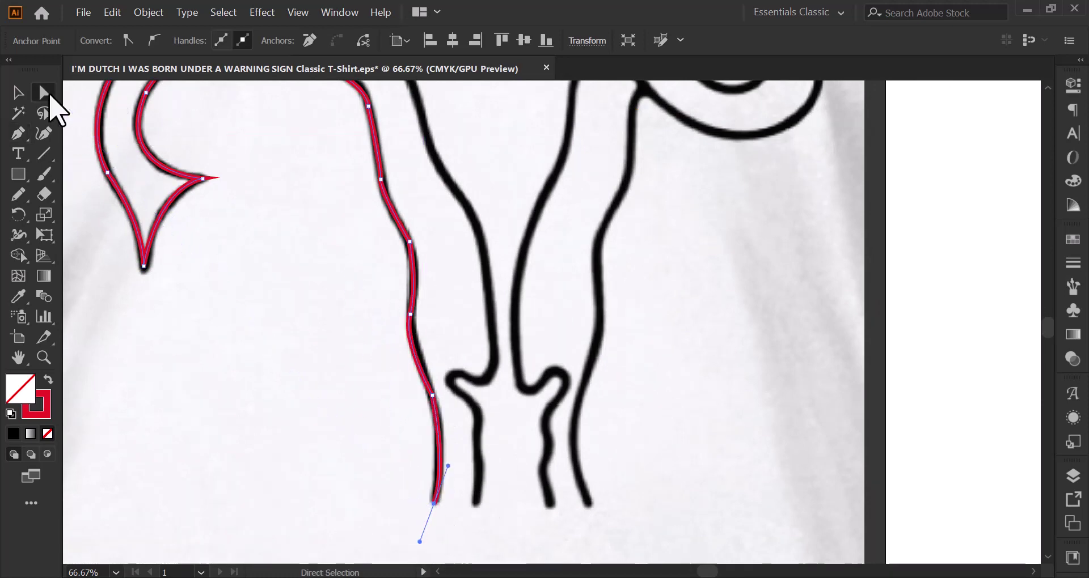
{"action": "mouse_move", "coordinate": [406, 339]}
{"action": "left_mouse_down"}
{"action": "mouse_move", "coordinate": [404, 348]}
{"action": "mouse_move", "coordinate": [425, 340]}
{"action": "left_mouse_up"}
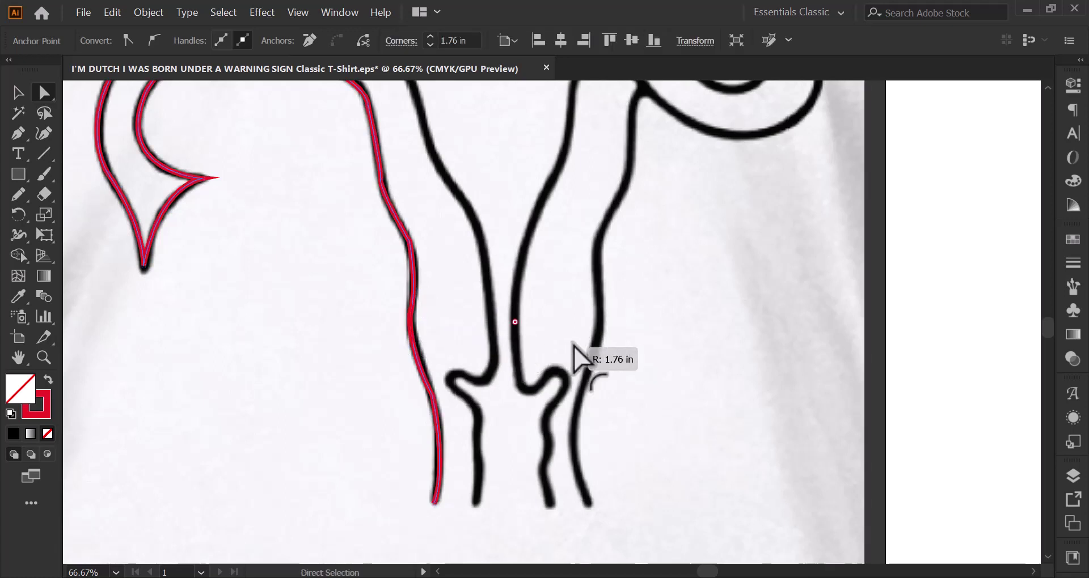
{"action": "left_click_drag", "start_coordinate": [522, 365], "coordinate": [493, 359]}
{"action": "left_click_drag", "start_coordinate": [424, 274], "coordinate": [331, 286]}
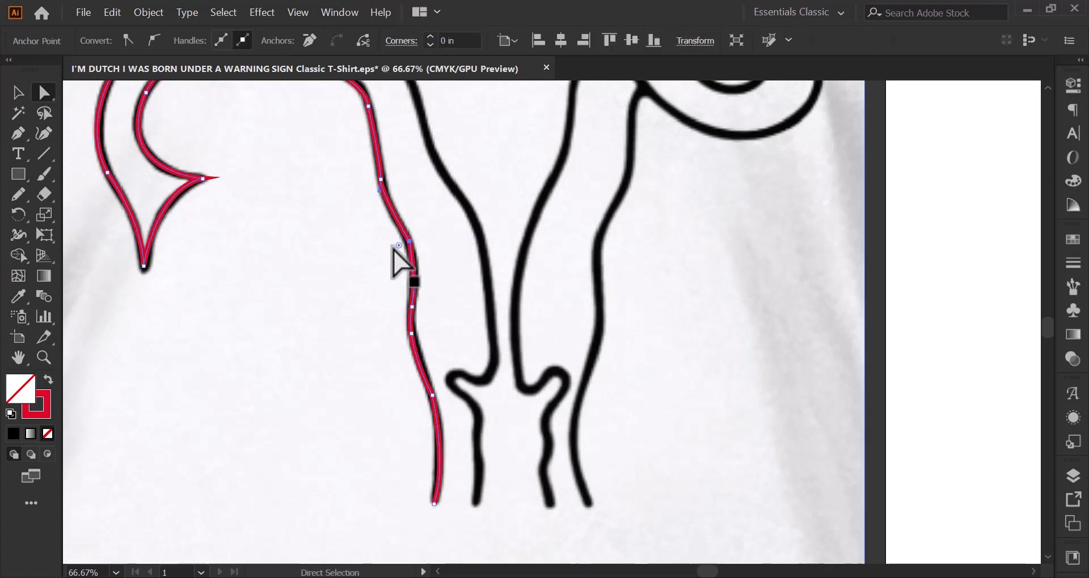
{"action": "scroll", "coordinate": [318, 272], "scroll_direction": "up", "scroll_amount": 3}
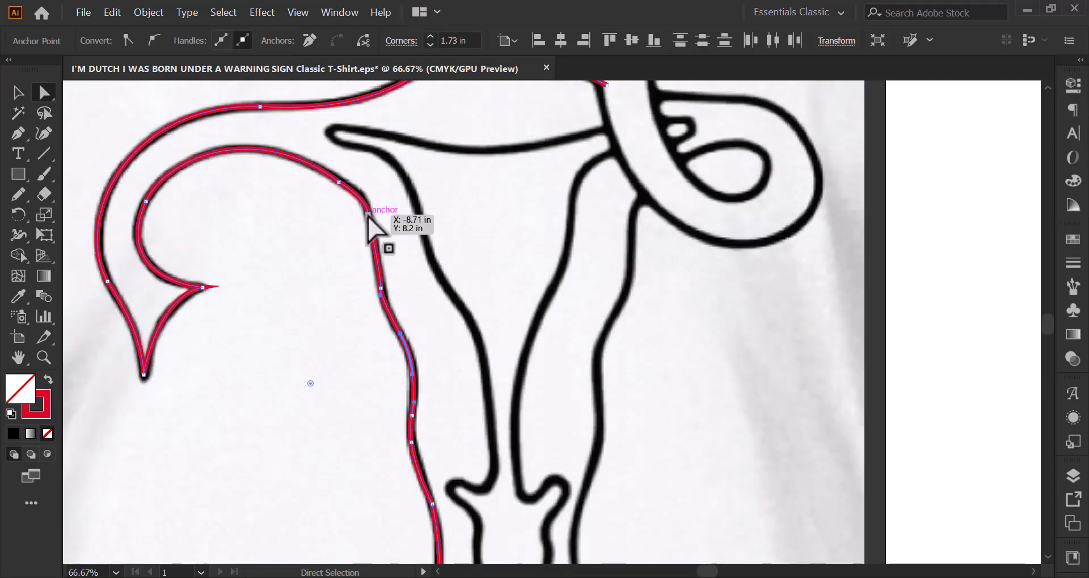
{"action": "mouse_move", "coordinate": [358, 215]}
{"action": "left_mouse_down"}
{"action": "mouse_move", "coordinate": [445, 241]}
{"action": "mouse_move", "coordinate": [353, 195]}
{"action": "mouse_move", "coordinate": [559, 102]}
{"action": "left_mouse_up"}
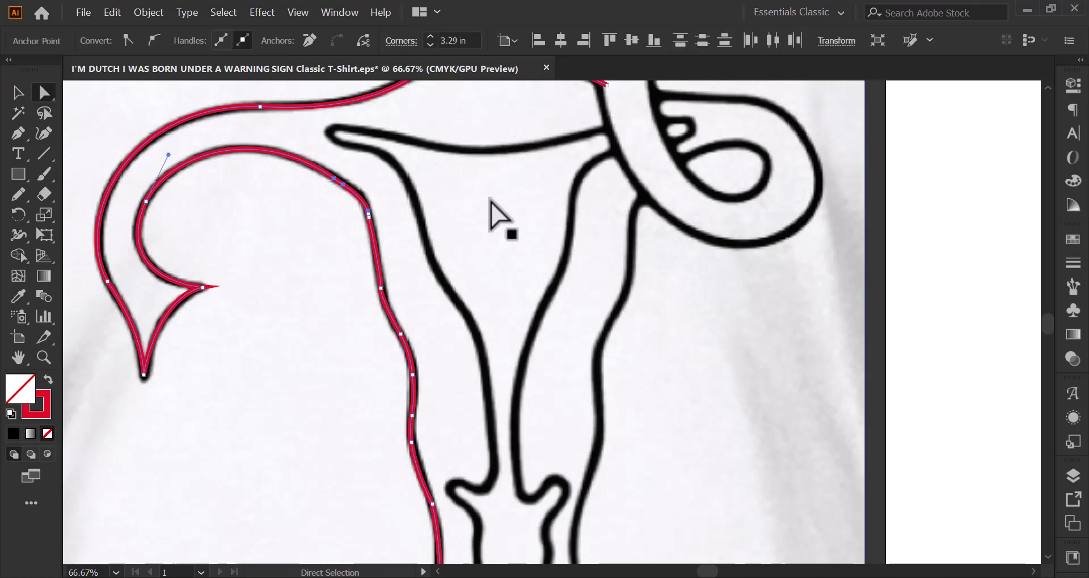
Adjust the anchors on the tube's inner curve and at the hook's pointed bottom tip.
{"action": "left_click", "coordinate": [194, 289]}
{"action": "left_click_drag", "start_coordinate": [193, 289], "coordinate": [201, 304]}
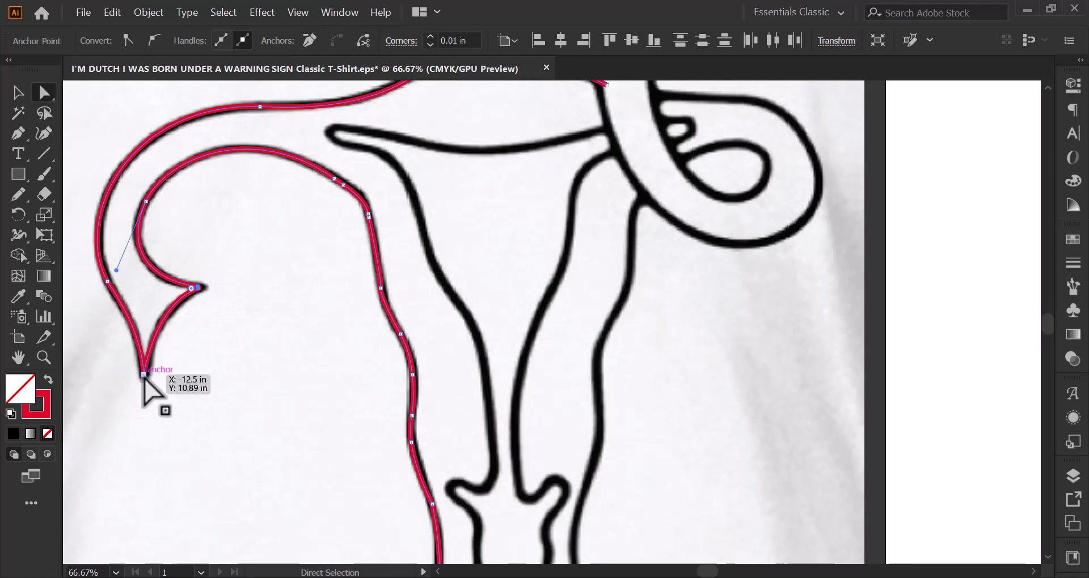
{"action": "scroll", "coordinate": [142, 372], "scroll_direction": "up", "scroll_amount": 3, "text": "alt"}
{"action": "left_click_drag", "start_coordinate": [154, 365], "coordinate": [156, 372]}
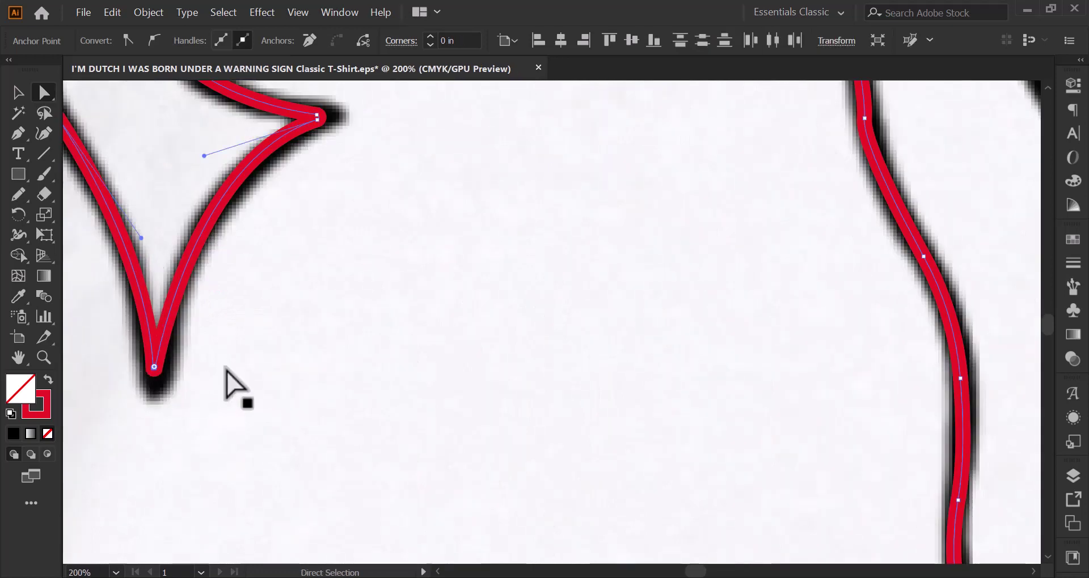
Check the traced outline's bottom endpoint.
{"action": "scroll", "coordinate": [236, 382], "scroll_direction": "down", "scroll_amount": 2, "text": "alt"}
{"action": "scroll", "coordinate": [231, 374], "scroll_direction": "down", "scroll_amount": 1, "text": "alt"}
{"action": "scroll", "coordinate": [244, 366], "scroll_direction": "down", "scroll_amount": 3}
{"action": "scroll", "coordinate": [244, 366], "scroll_direction": "up", "scroll_amount": 2}
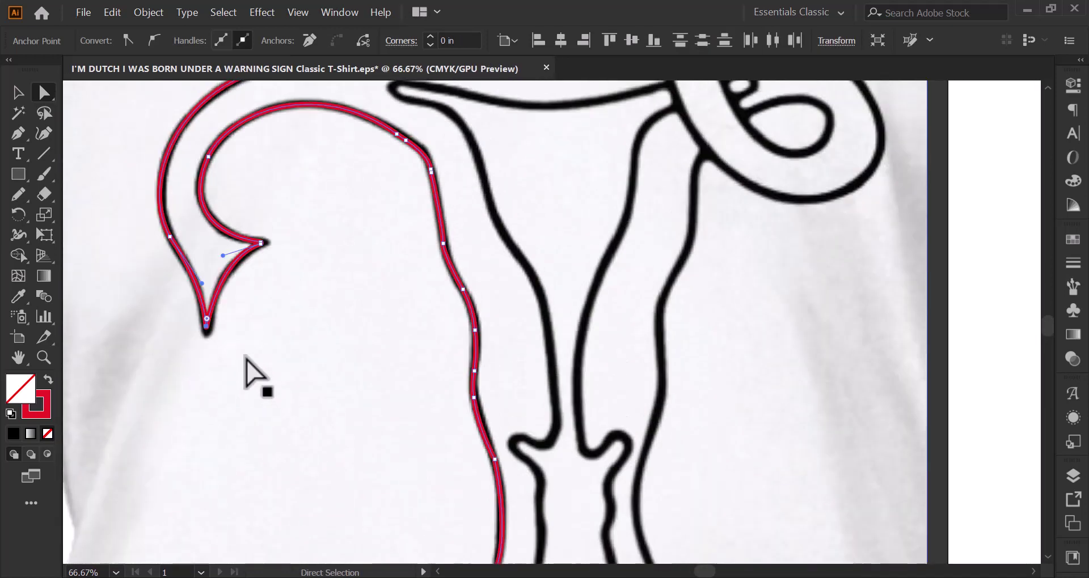
{"action": "scroll", "coordinate": [243, 365], "scroll_direction": "down", "scroll_amount": 2}
{"action": "scroll", "coordinate": [380, 417], "scroll_direction": "up", "scroll_amount": 3}
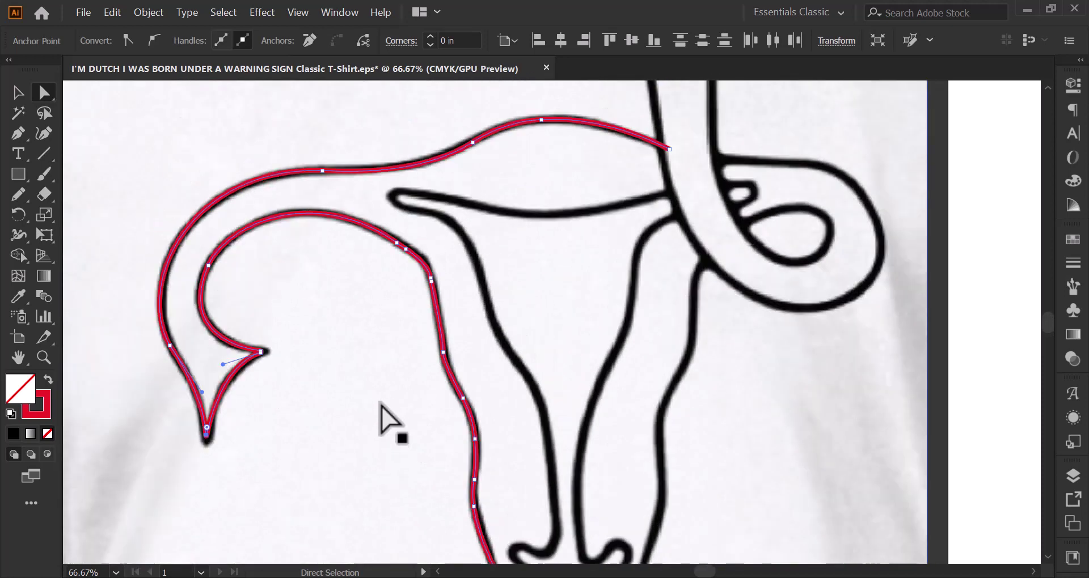
{"action": "scroll", "coordinate": [369, 400], "scroll_direction": "down", "scroll_amount": 1}
{"action": "scroll", "coordinate": [366, 386], "scroll_direction": "down", "scroll_amount": 2}
{"action": "left_click", "coordinate": [497, 458]}
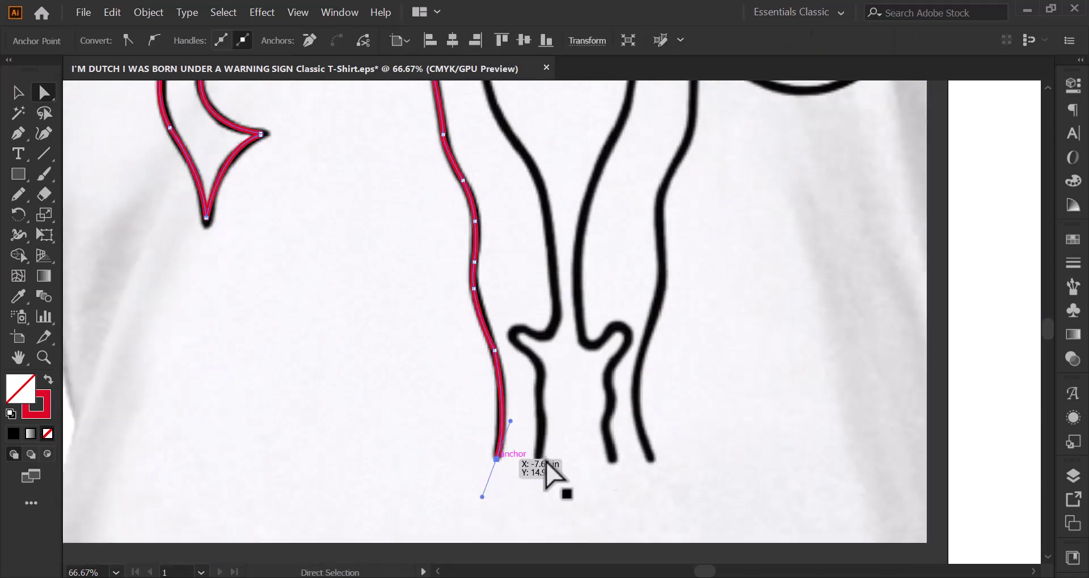
{"action": "scroll", "coordinate": [567, 448], "scroll_direction": "up", "scroll_amount": 3}
{"action": "scroll", "coordinate": [598, 428], "scroll_direction": "up", "scroll_amount": 2}
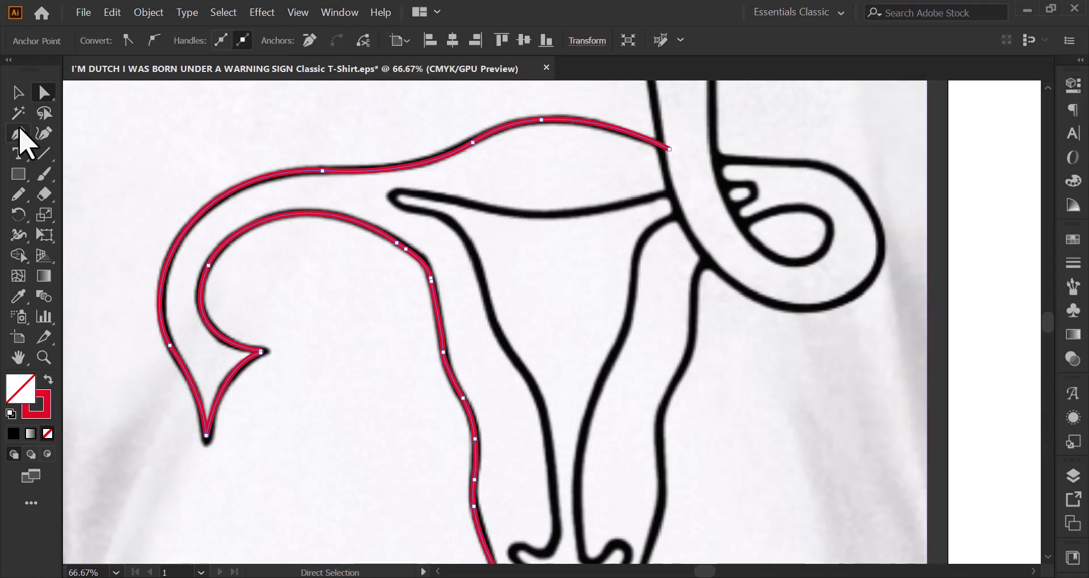
Start a second path at the right tube and curve it along the inner top line to its tip.
{"action": "left_click", "coordinate": [20, 131]}
{"action": "left_click", "coordinate": [17, 92]}
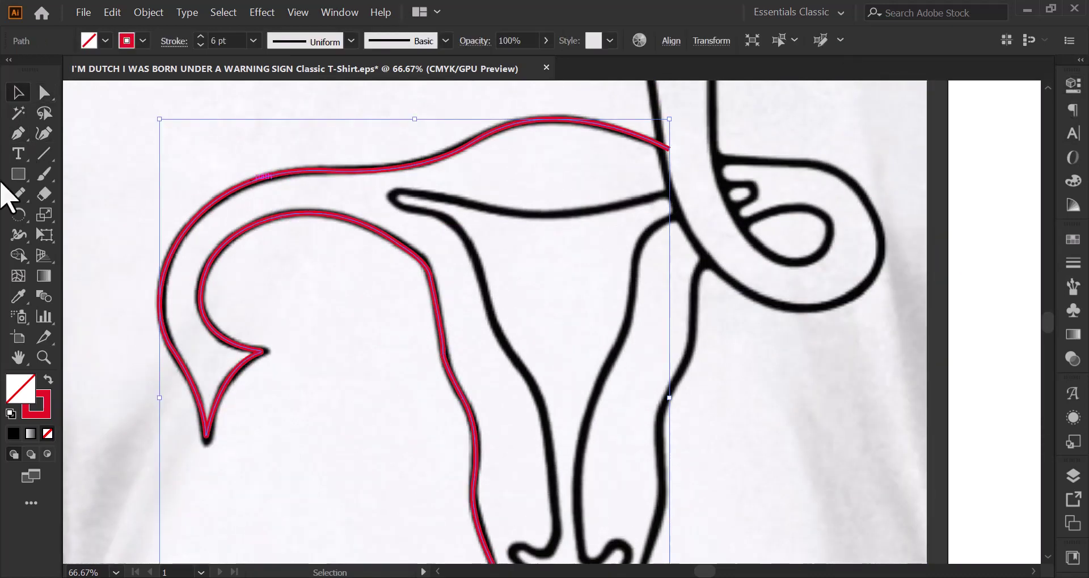
{"action": "key", "text": "p"}
{"action": "scroll", "coordinate": [595, 316], "scroll_direction": "down", "scroll_amount": 3}
{"action": "scroll", "coordinate": [595, 316], "scroll_direction": "up", "scroll_amount": 1}
{"action": "scroll", "coordinate": [590, 323], "scroll_direction": "up", "scroll_amount": 2}
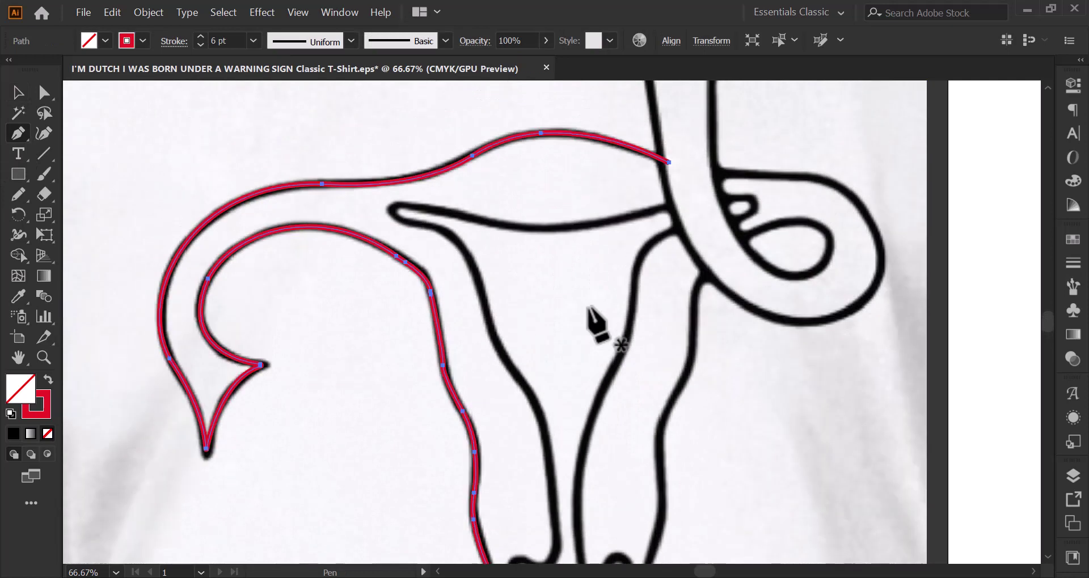
{"action": "scroll", "coordinate": [602, 316], "scroll_direction": "up", "scroll_amount": 2}
{"action": "scroll", "coordinate": [603, 316], "scroll_direction": "up", "scroll_amount": 1}
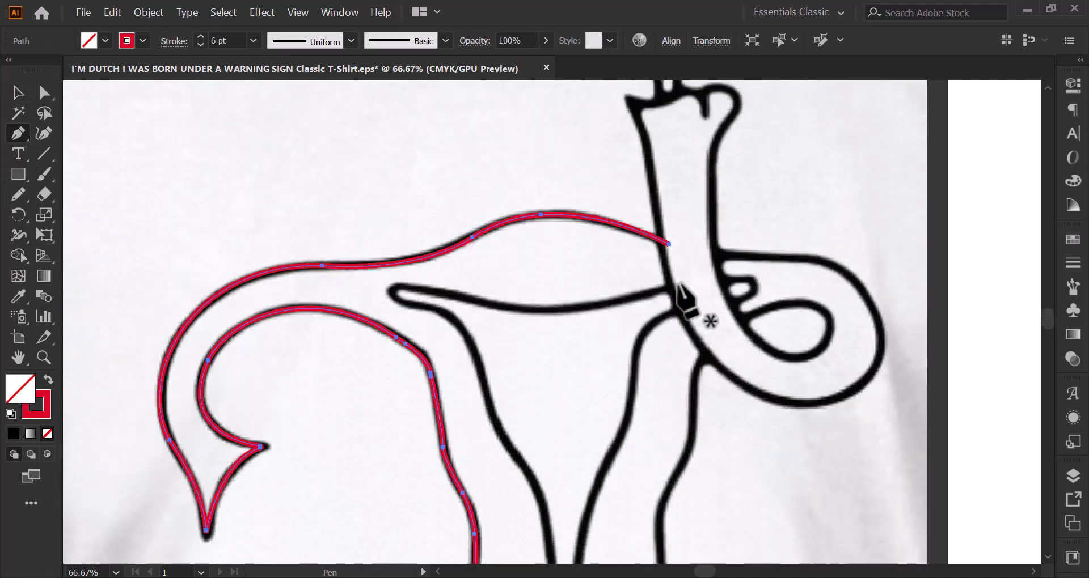
{"action": "left_click", "coordinate": [679, 284]}
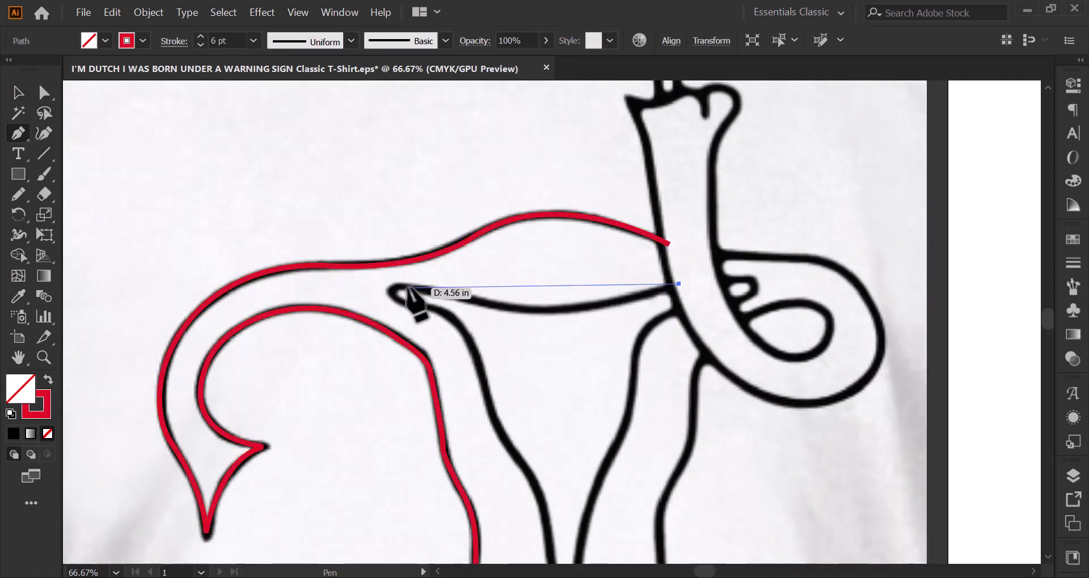
{"action": "left_click_drag", "start_coordinate": [400, 284], "coordinate": [233, 226]}
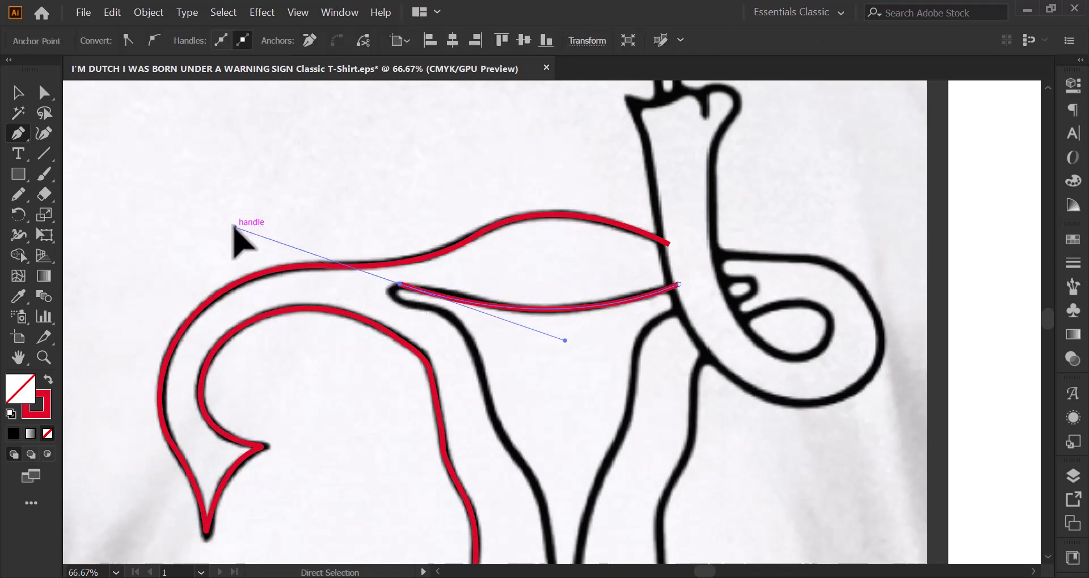
{"action": "key", "text": "ctrl+z"}
{"action": "left_click_drag", "start_coordinate": [481, 301], "coordinate": [399, 271]}
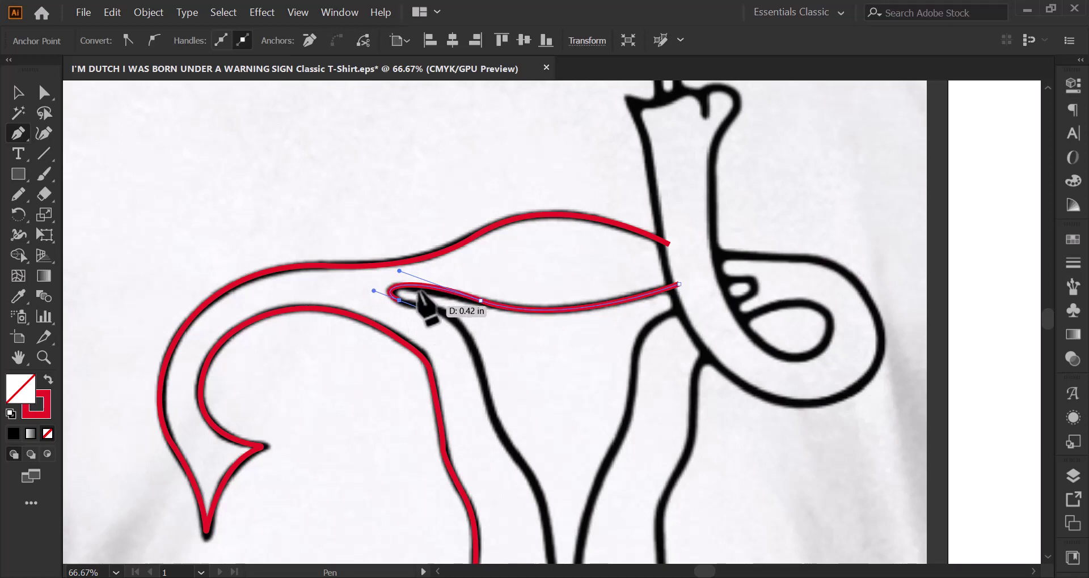
Turn the path around the left tip and curve it down the inner left edge.
{"action": "key", "text": "alt"}
{"action": "mouse_move", "coordinate": [400, 272]}
{"action": "left_mouse_down"}
{"action": "mouse_move", "coordinate": [464, 318]}
{"action": "mouse_move", "coordinate": [486, 389]}
{"action": "left_mouse_up"}
{"action": "key", "text": "ctrl+z"}
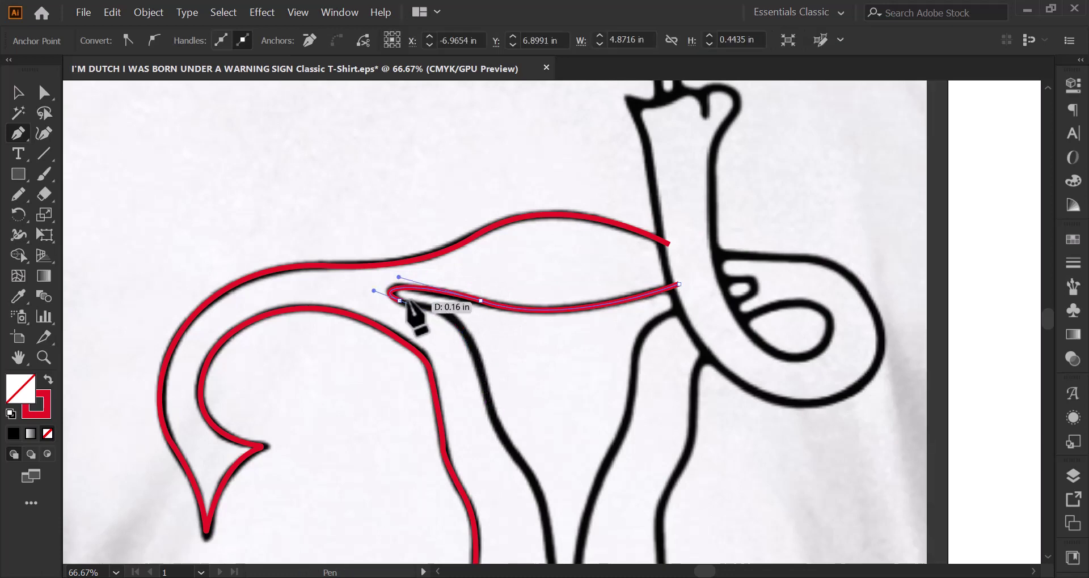
{"action": "left_click_drag", "start_coordinate": [400, 301], "coordinate": [450, 311]}
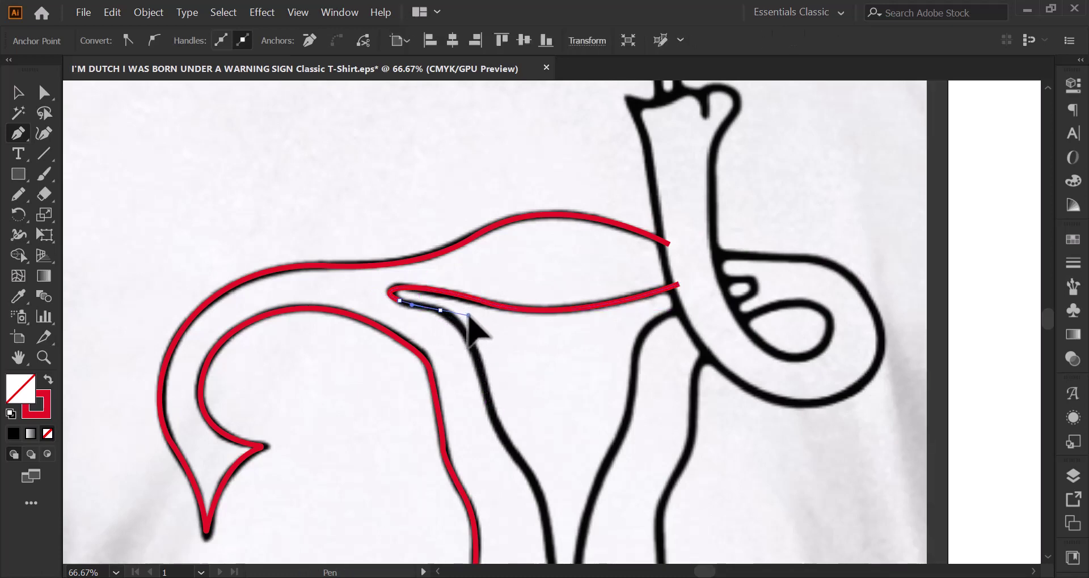
{"action": "left_click", "coordinate": [486, 389]}
{"action": "mouse_move", "coordinate": [545, 453]}
{"action": "left_mouse_down"}
{"action": "mouse_move", "coordinate": [493, 337]}
{"action": "mouse_move", "coordinate": [490, 360]}
{"action": "left_mouse_up"}
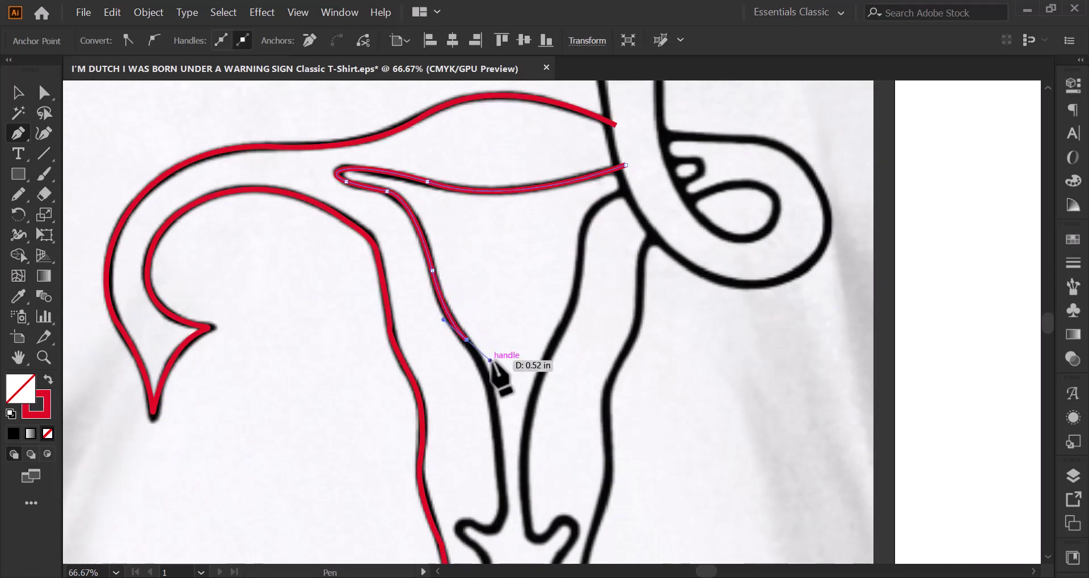
{"action": "left_click", "coordinate": [495, 431]}
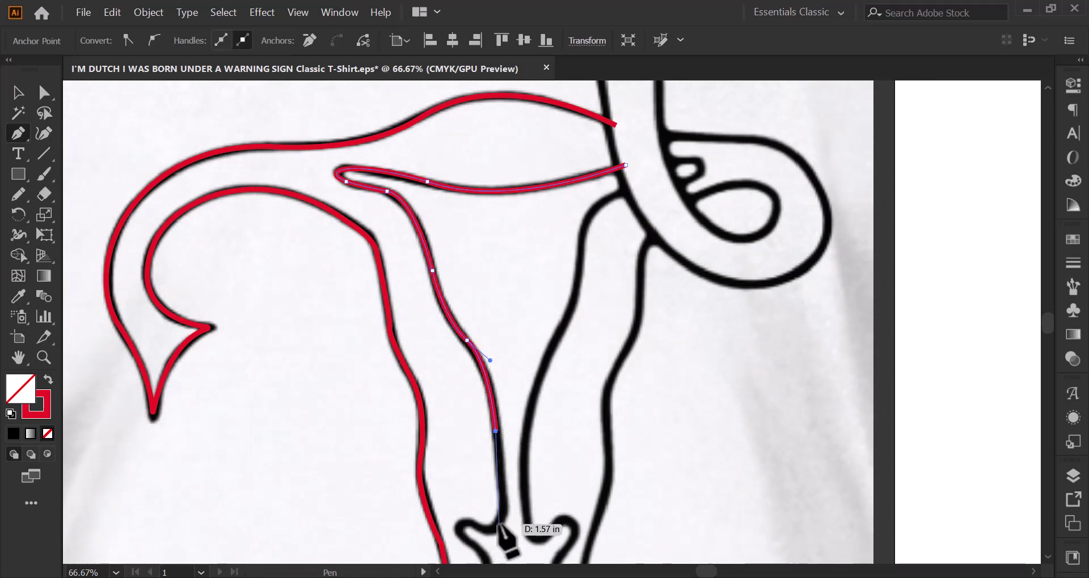
{"action": "left_click_drag", "start_coordinate": [499, 520], "coordinate": [490, 534]}
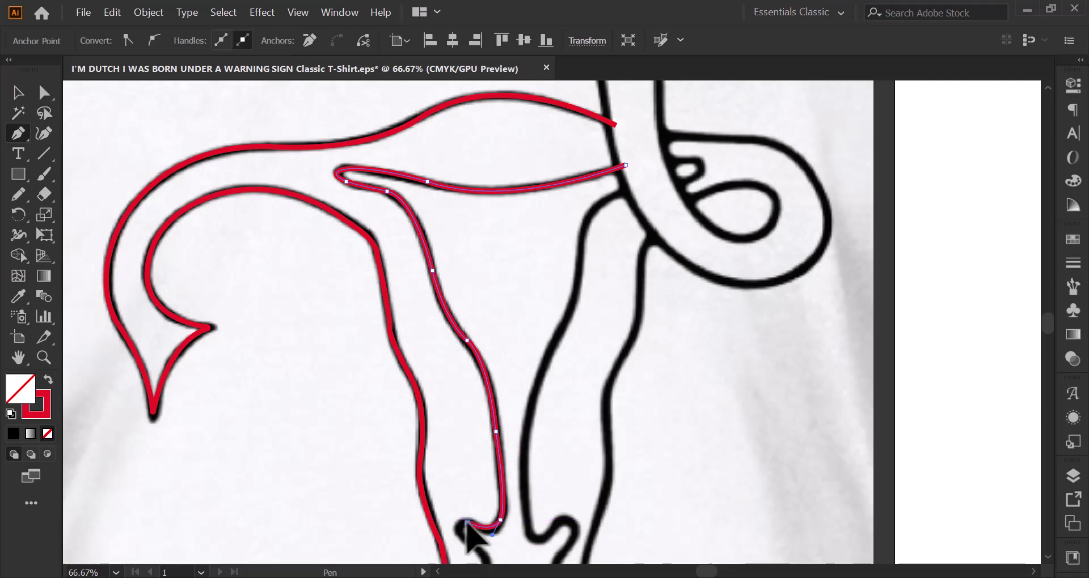
Curve the path around the lower notch, run it straight to the bottom, and end it.
{"action": "scroll", "coordinate": [468, 539], "scroll_direction": "down", "scroll_amount": 3}
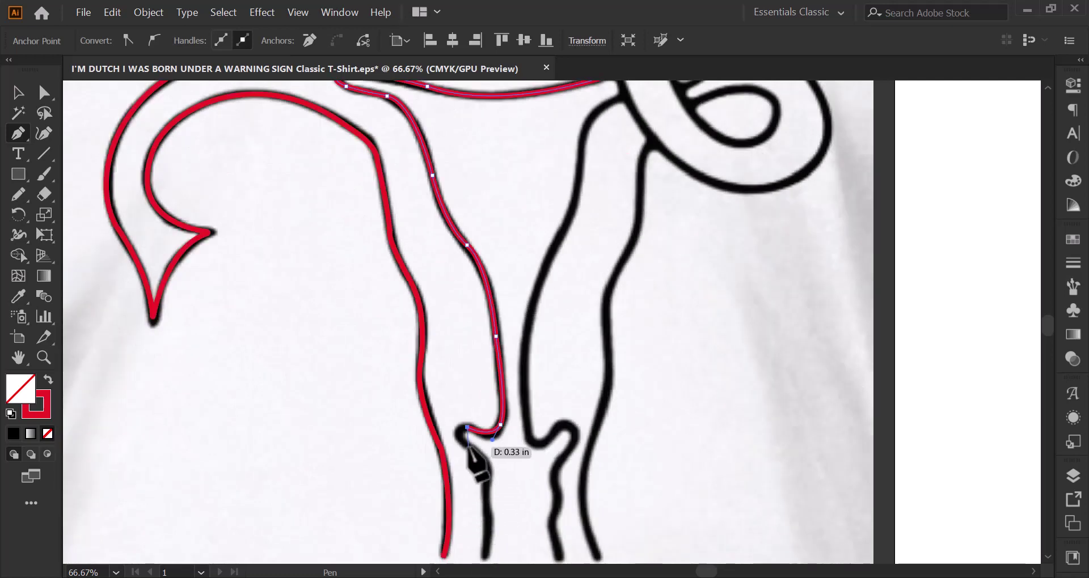
{"action": "left_click_drag", "start_coordinate": [468, 446], "coordinate": [468, 446]}
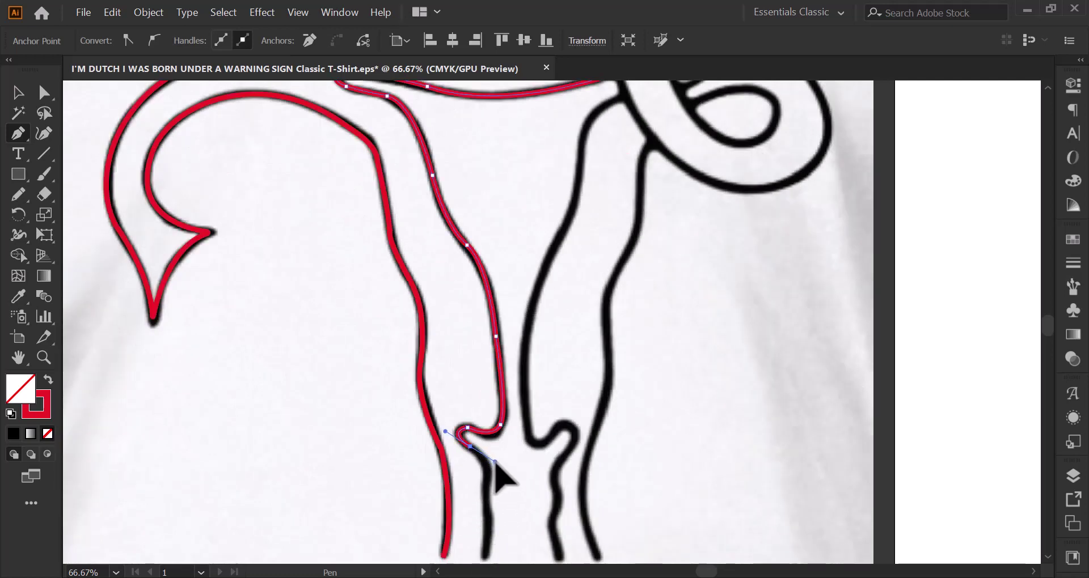
{"action": "left_click", "coordinate": [486, 486]}
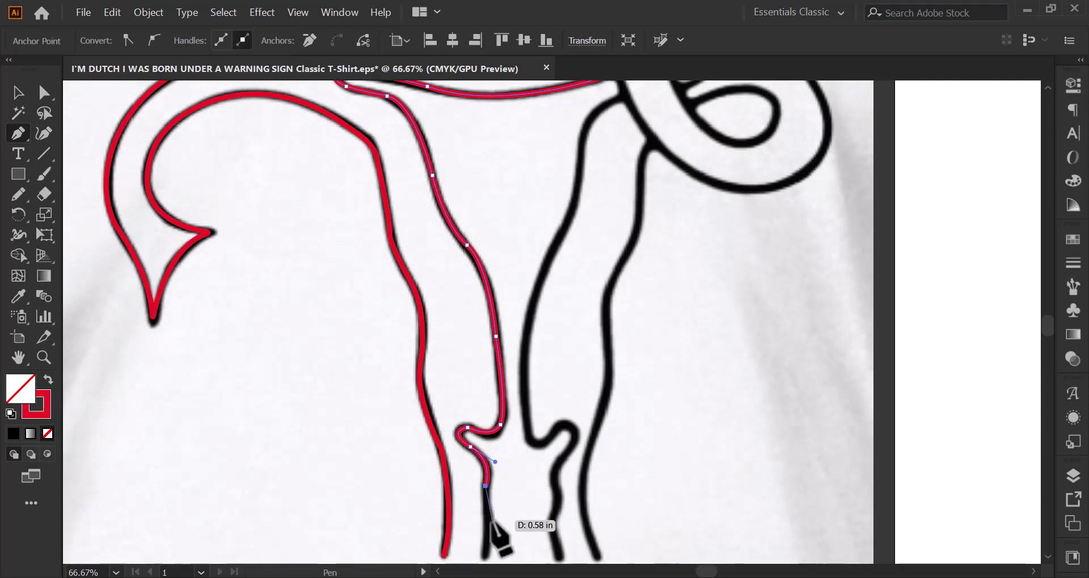
{"action": "scroll", "coordinate": [491, 510], "scroll_direction": "down", "scroll_amount": 2}
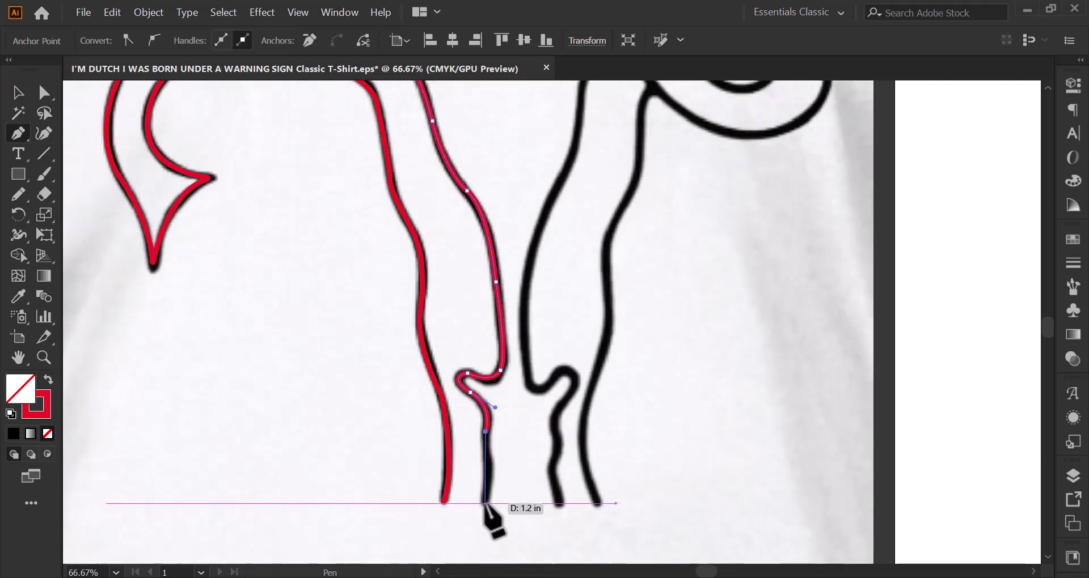
{"action": "left_click", "coordinate": [485, 503]}
{"action": "left_click_drag", "start_coordinate": [479, 523], "coordinate": [480, 522]}
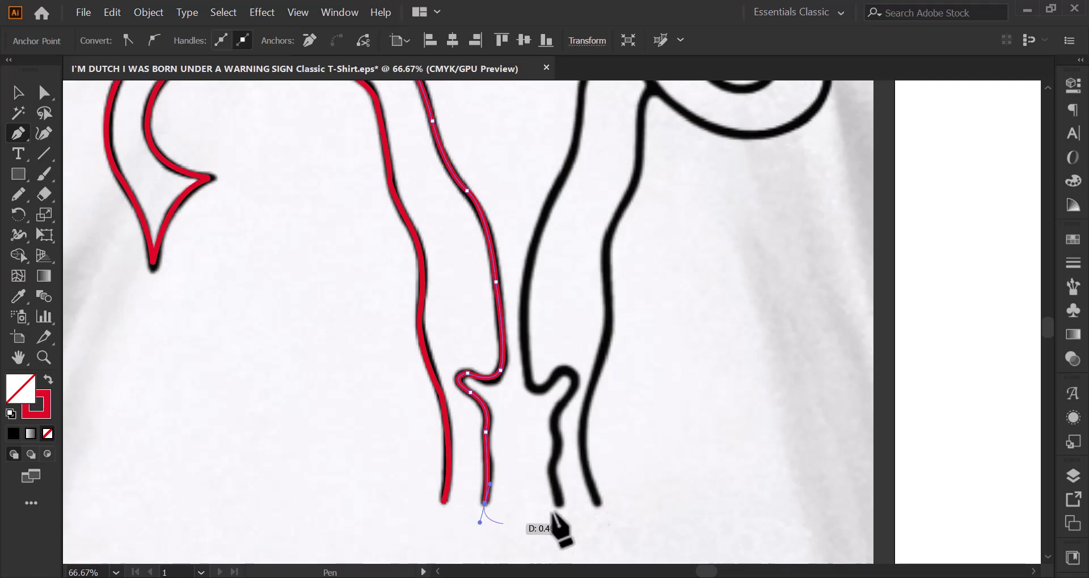
{"action": "key", "text": "Escape"}
{"action": "scroll", "coordinate": [584, 528], "scroll_direction": "up", "scroll_amount": 2}
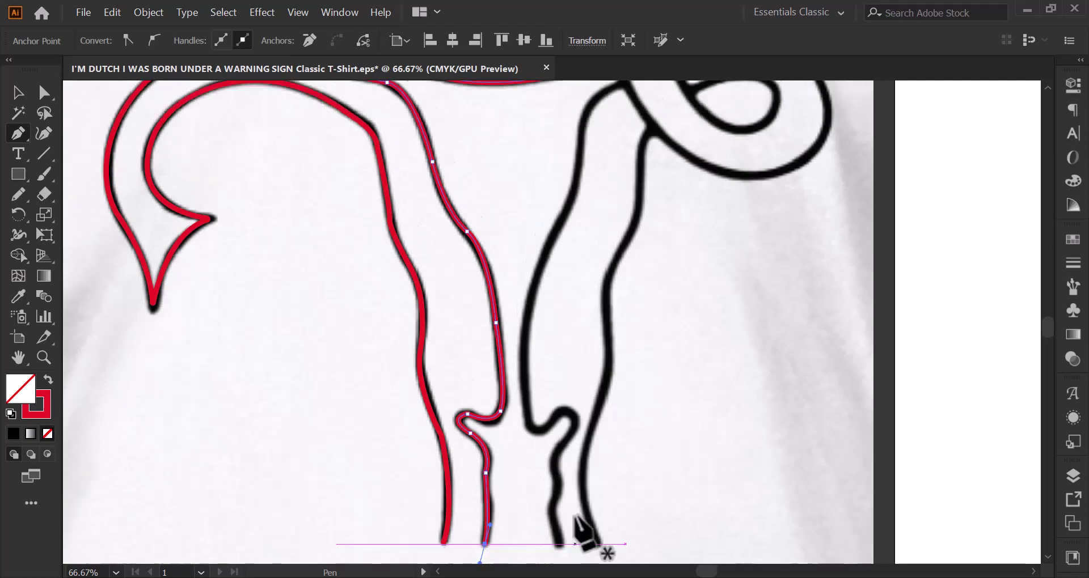
{"action": "scroll", "coordinate": [590, 516], "scroll_direction": "up", "scroll_amount": 2}
{"action": "scroll", "coordinate": [601, 494], "scroll_direction": "down", "scroll_amount": 5}
{"action": "scroll", "coordinate": [601, 494], "scroll_direction": "up", "scroll_amount": 6}
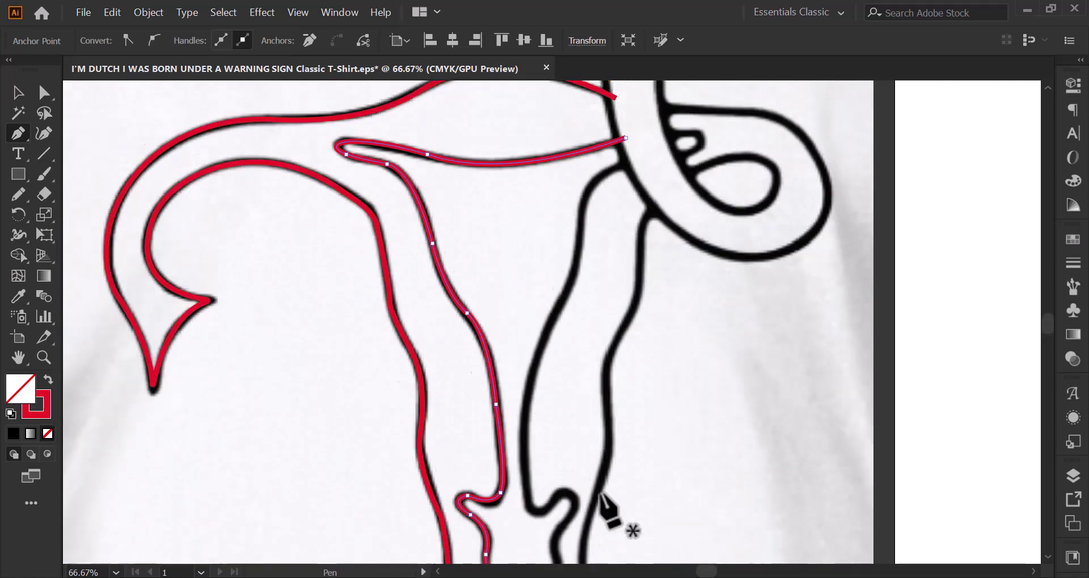
{"action": "scroll", "coordinate": [601, 496], "scroll_direction": "up", "scroll_amount": 2}
Inspect the inner path's tip anchors, then start a third path down the inner right edge.
{"action": "left_click", "coordinate": [43, 92]}
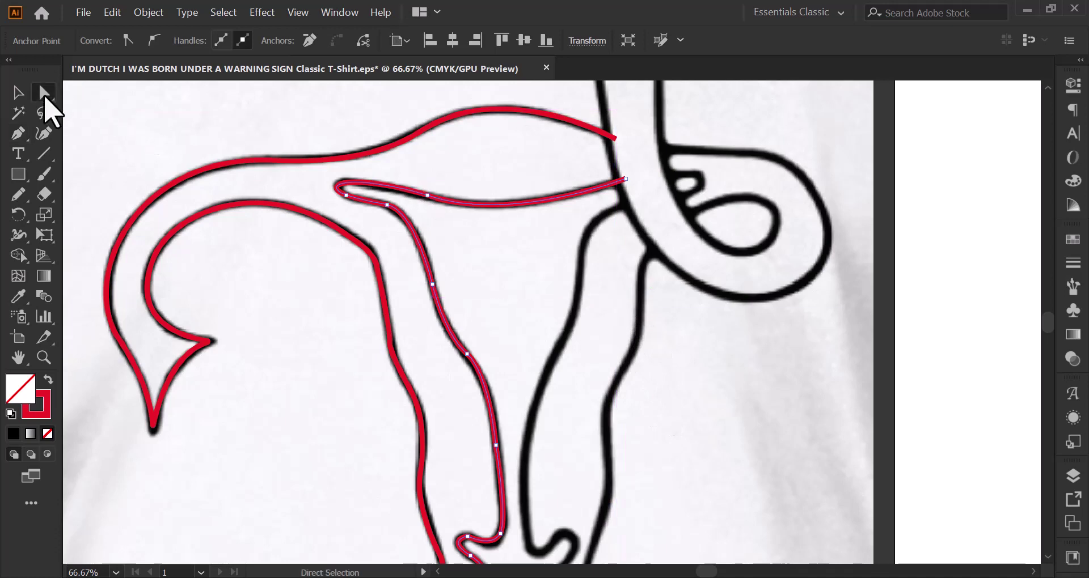
{"action": "left_click", "coordinate": [386, 204]}
{"action": "left_click", "coordinate": [346, 195]}
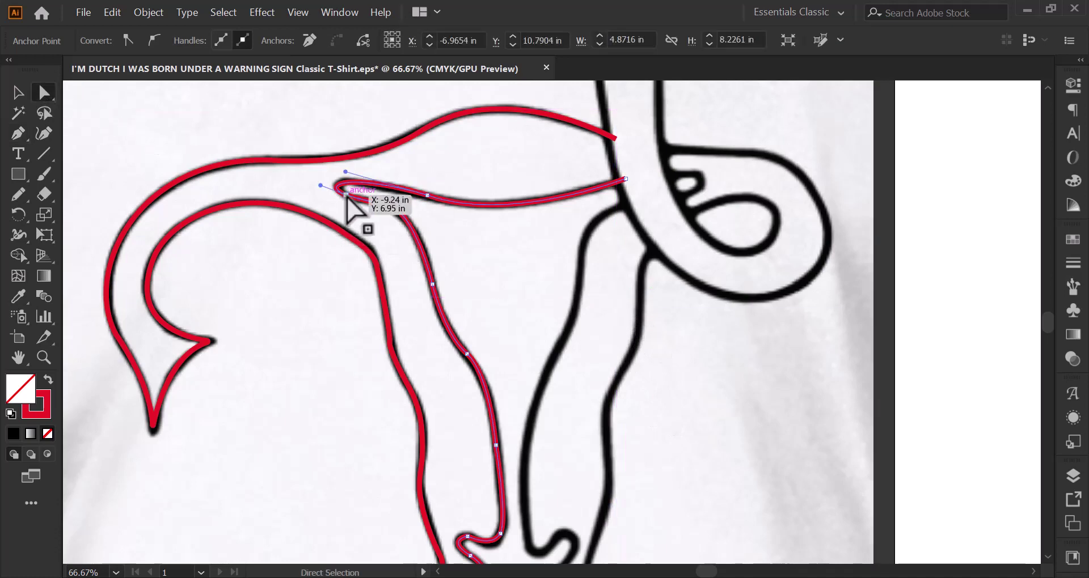
{"action": "key", "text": "p"}
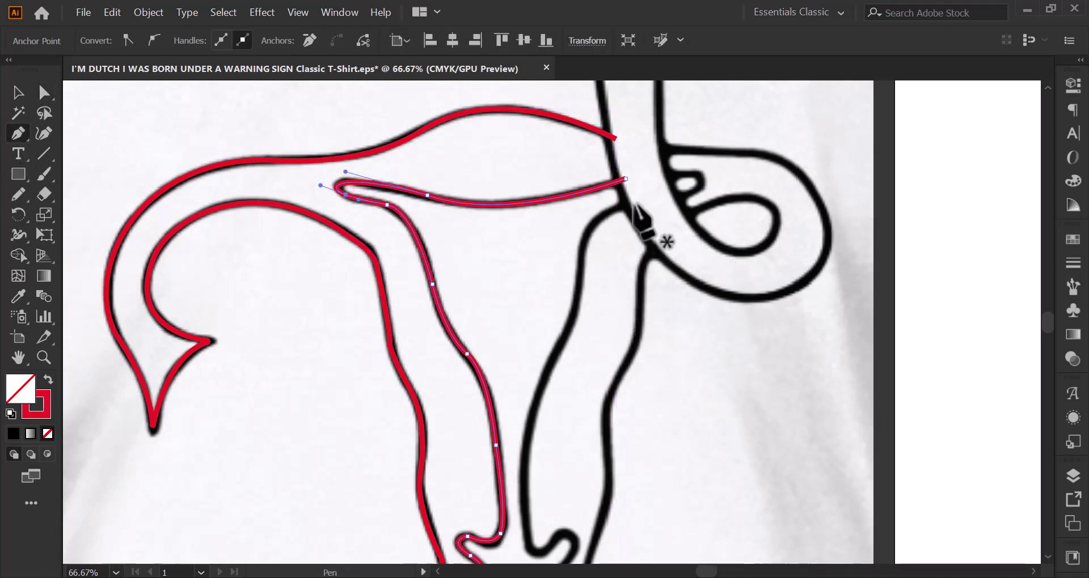
{"action": "left_click", "coordinate": [631, 199]}
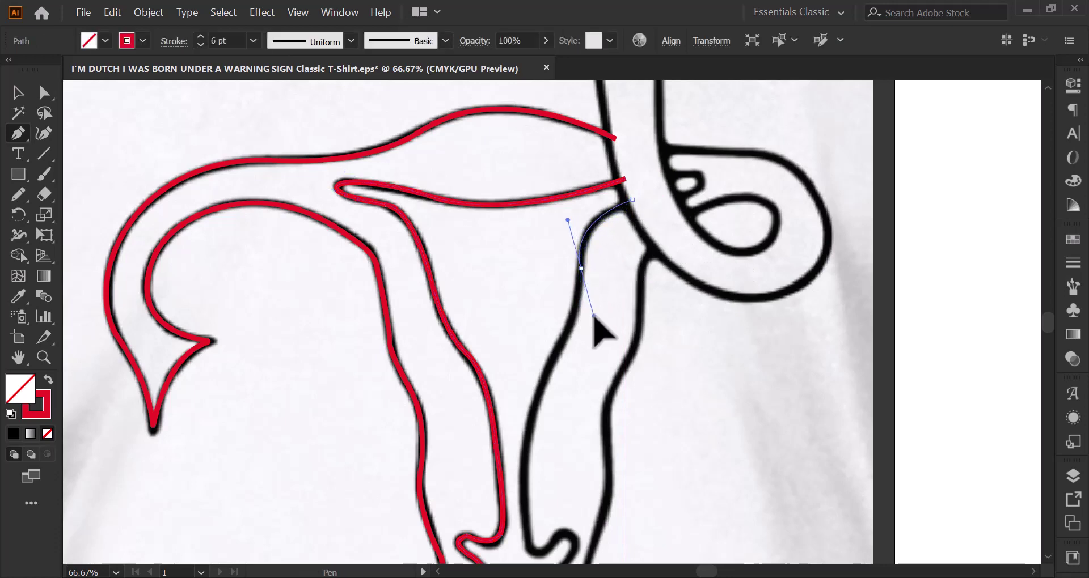
{"action": "left_click_drag", "start_coordinate": [593, 316], "coordinate": [594, 316]}
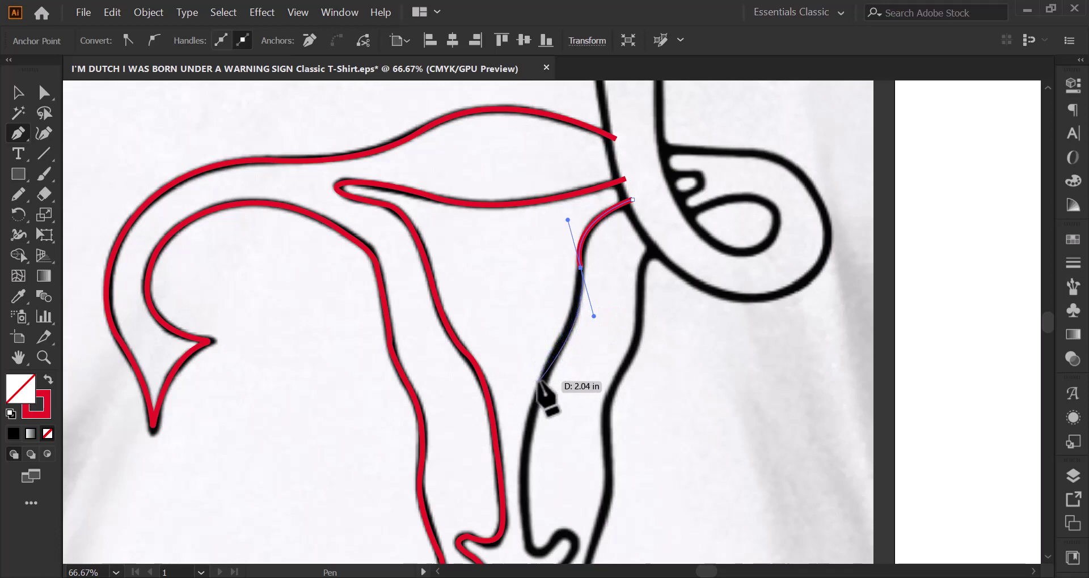
{"action": "key", "text": "ctrl+z"}
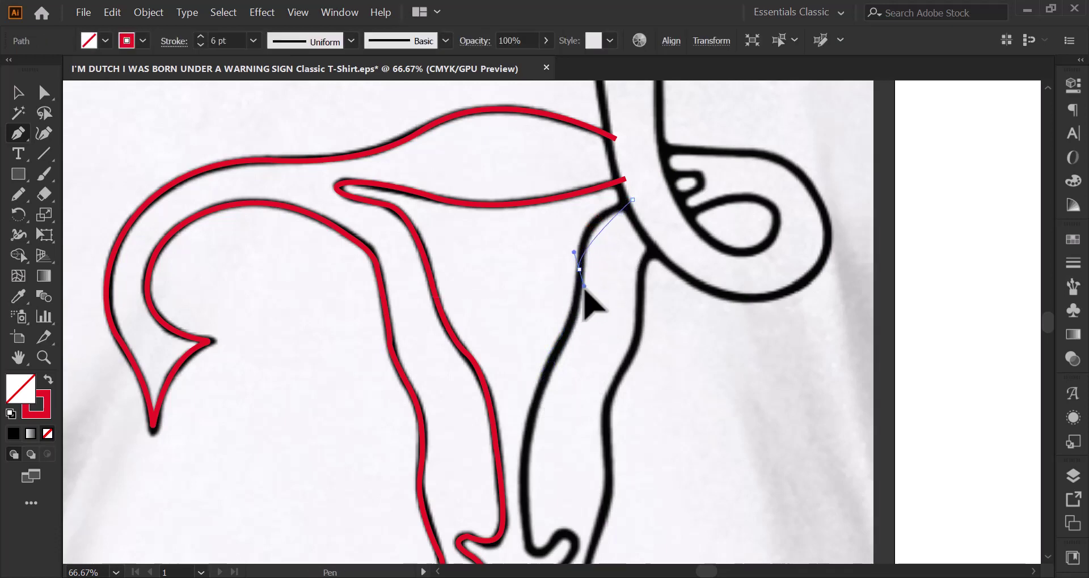
{"action": "left_click_drag", "start_coordinate": [581, 322], "coordinate": [581, 322]}
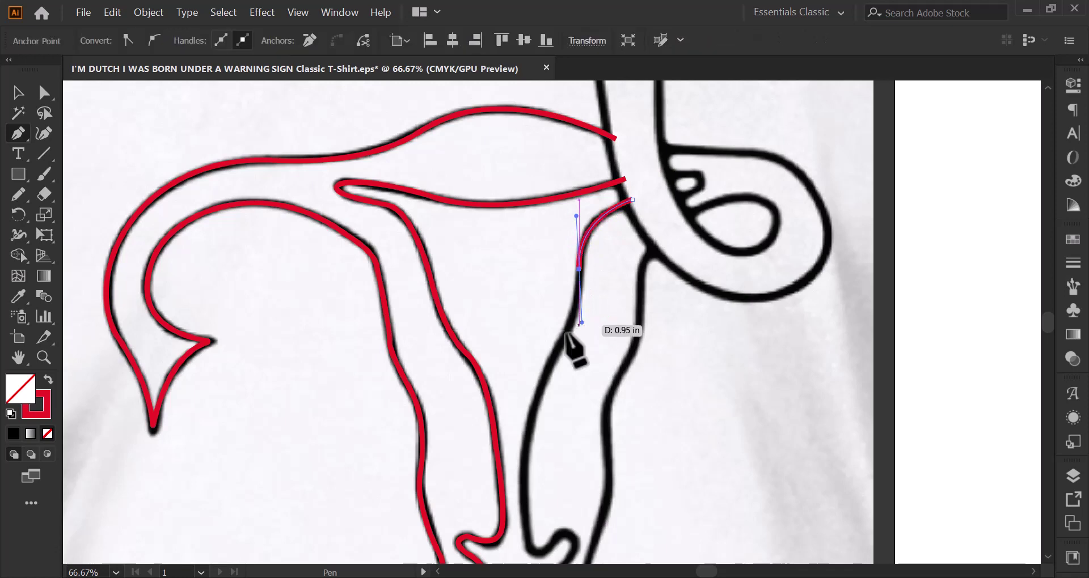
{"action": "left_click", "coordinate": [546, 370]}
Curve the inner right path around the lower notch and end it below the notch.
{"action": "scroll", "coordinate": [553, 382], "scroll_direction": "down", "scroll_amount": 5}
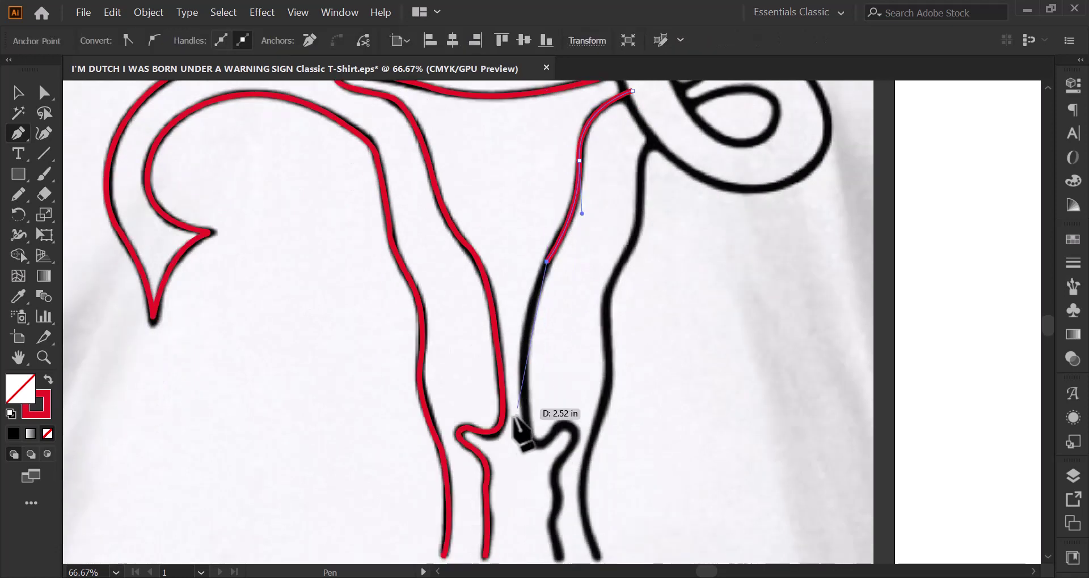
{"action": "mouse_move", "coordinate": [529, 435]}
{"action": "left_mouse_down"}
{"action": "mouse_move", "coordinate": [546, 516]}
{"action": "mouse_move", "coordinate": [530, 447]}
{"action": "mouse_move", "coordinate": [571, 400]}
{"action": "mouse_move", "coordinate": [523, 429]}
{"action": "left_mouse_up"}
{"action": "scroll", "coordinate": [563, 425], "scroll_direction": "down", "scroll_amount": 2}
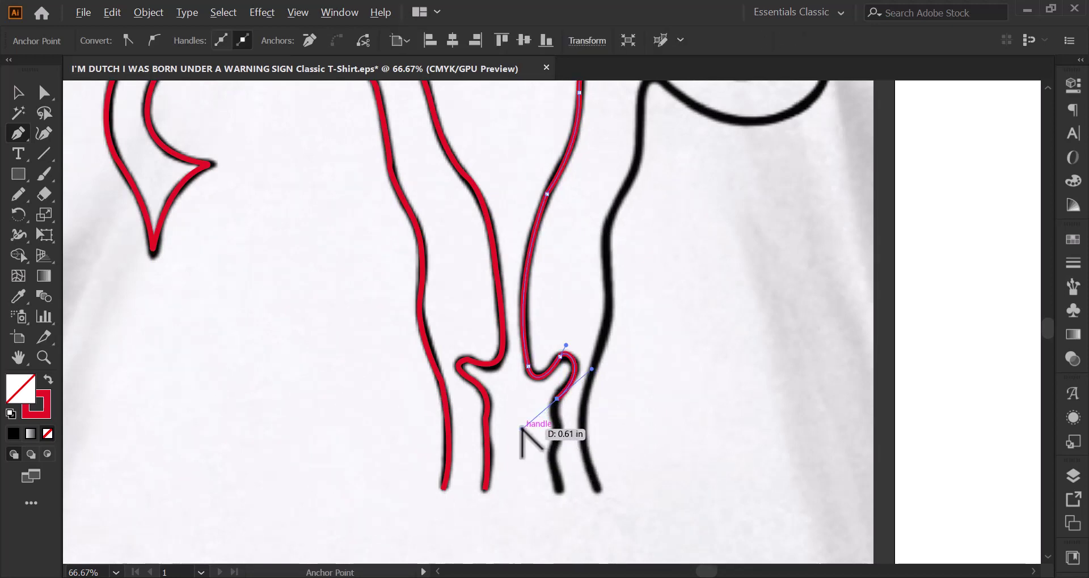
{"action": "mouse_move", "coordinate": [522, 427]}
{"action": "left_mouse_down"}
{"action": "mouse_move", "coordinate": [537, 413]}
{"action": "mouse_move", "coordinate": [553, 457]}
{"action": "left_mouse_up"}
{"action": "left_click", "coordinate": [544, 458], "text": "ctrl"}
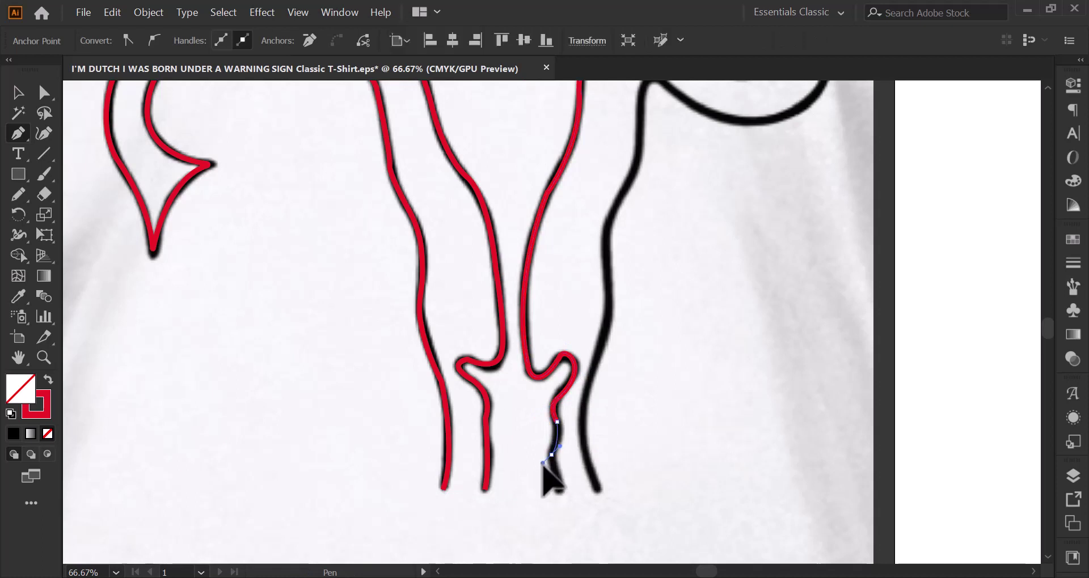
{"action": "left_click", "coordinate": [560, 488]}
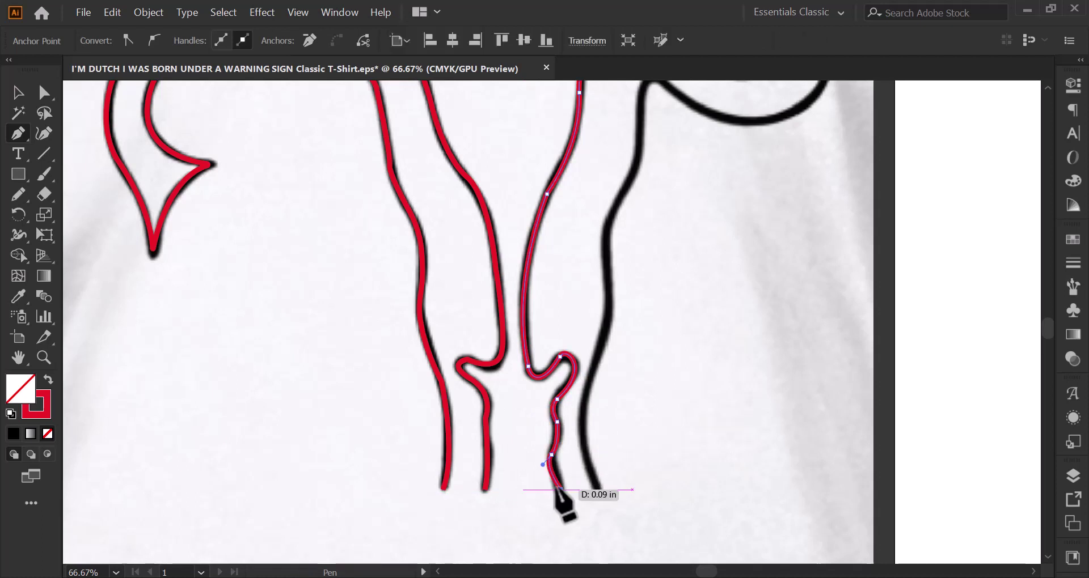
{"action": "key", "text": "ctrl+z"}
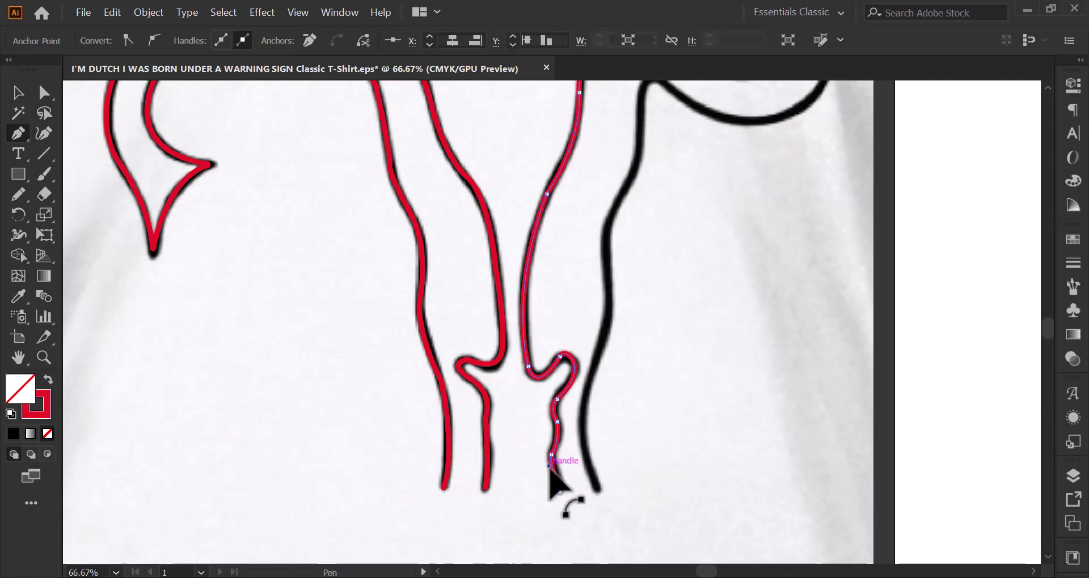
{"action": "left_click", "coordinate": [560, 491]}
Nudge the inner leg's bottom anchor down and check the finished path's anchors.
{"action": "key", "text": "a"}
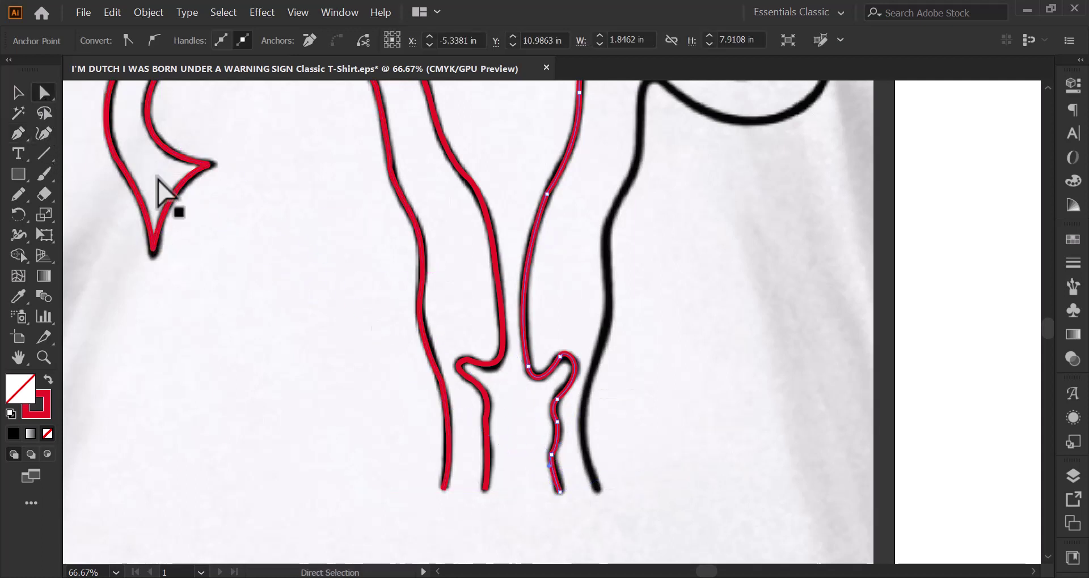
{"action": "left_click_drag", "start_coordinate": [553, 457], "coordinate": [553, 466]}
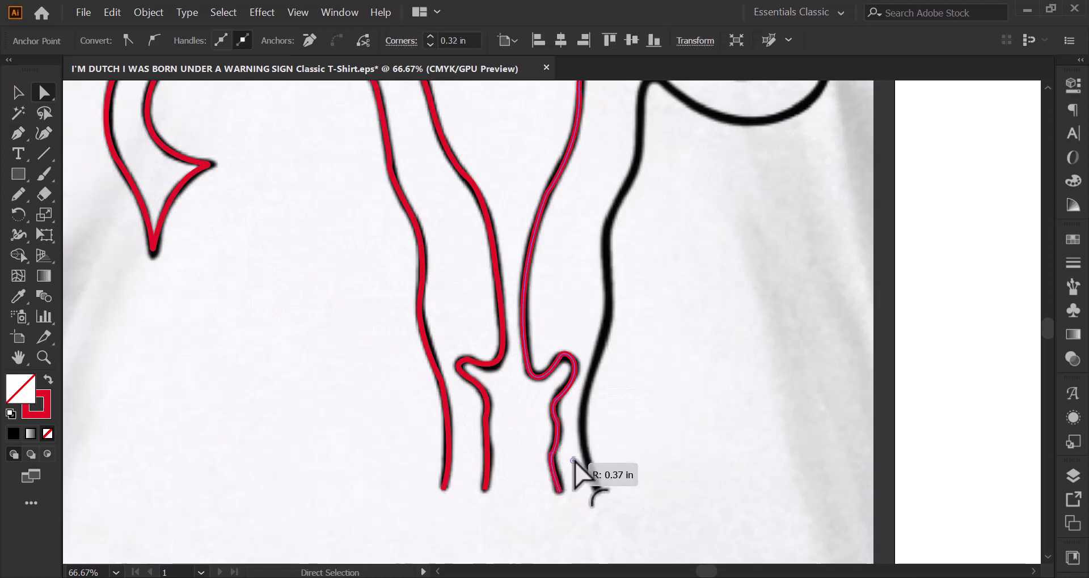
{"action": "left_click", "coordinate": [556, 422]}
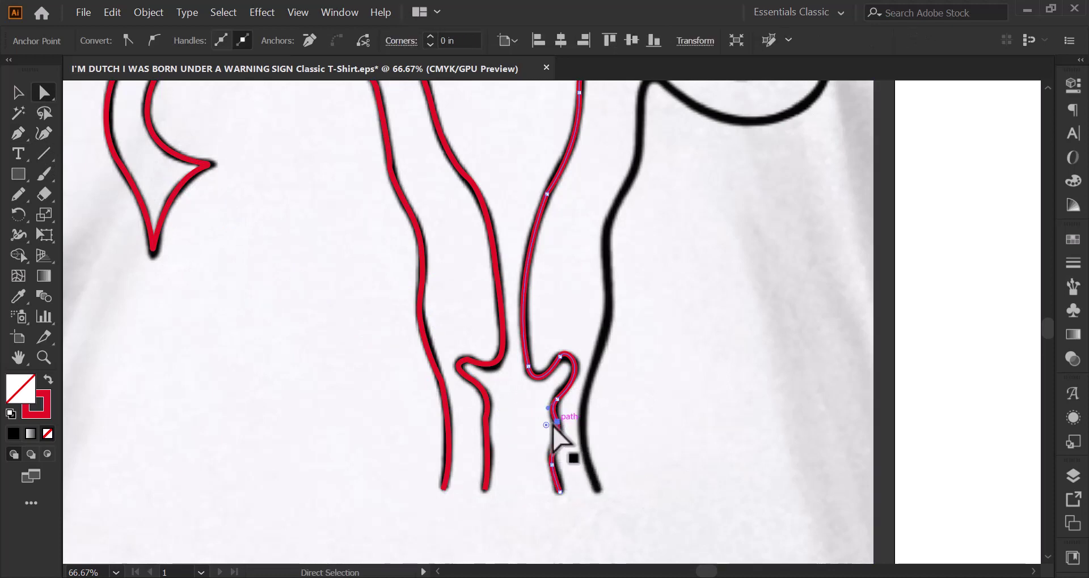
{"action": "left_click", "coordinate": [560, 356]}
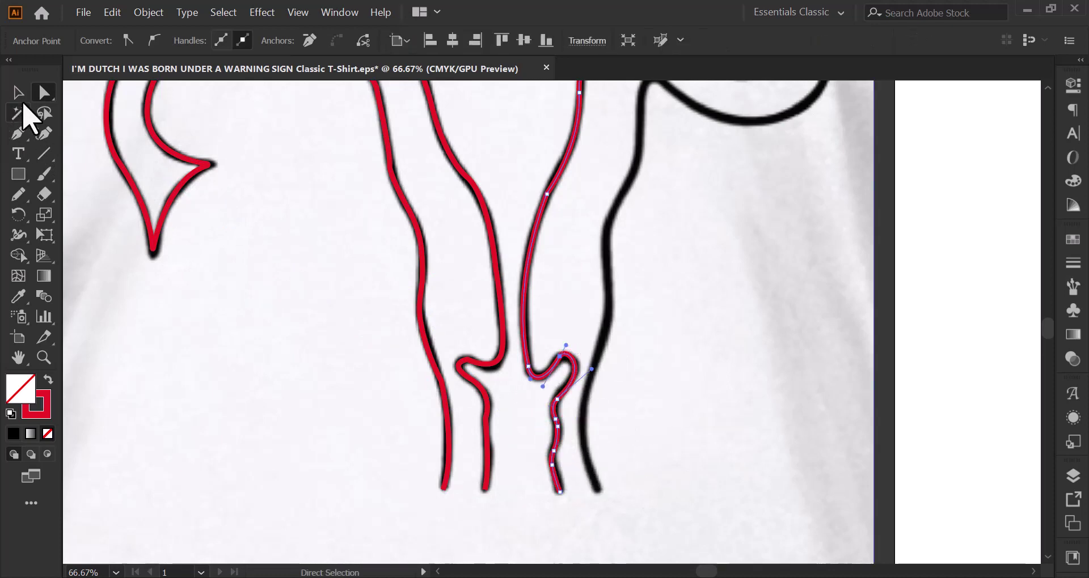
{"action": "left_click", "coordinate": [17, 93]}
{"action": "left_click", "coordinate": [532, 248]}
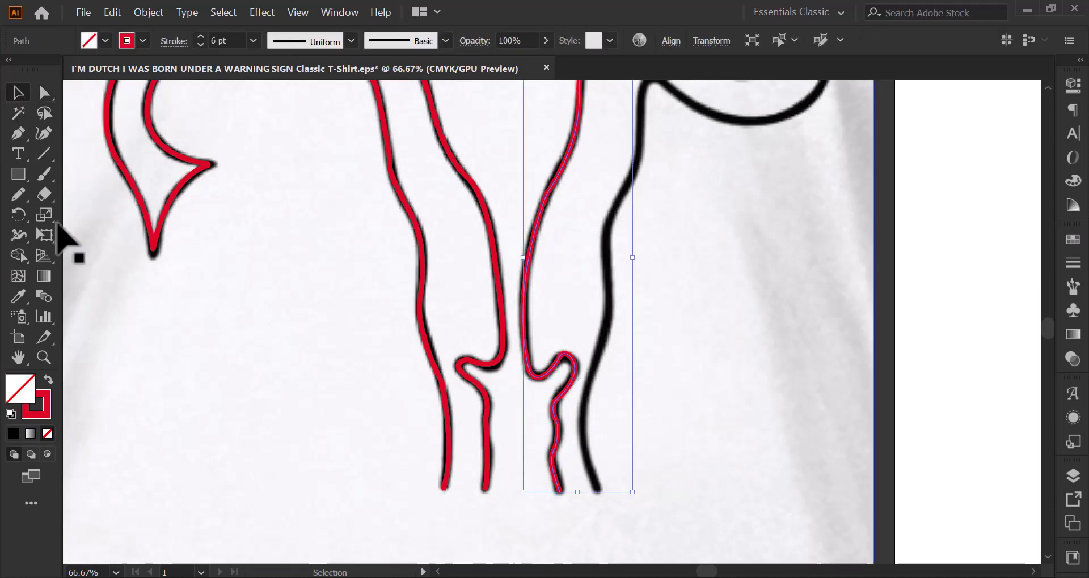
{"action": "left_click", "coordinate": [17, 134]}
Start a fourth path where the right outline meets the loop and curve it down the edge.
{"action": "scroll", "coordinate": [576, 413], "scroll_direction": "down", "scroll_amount": 1}
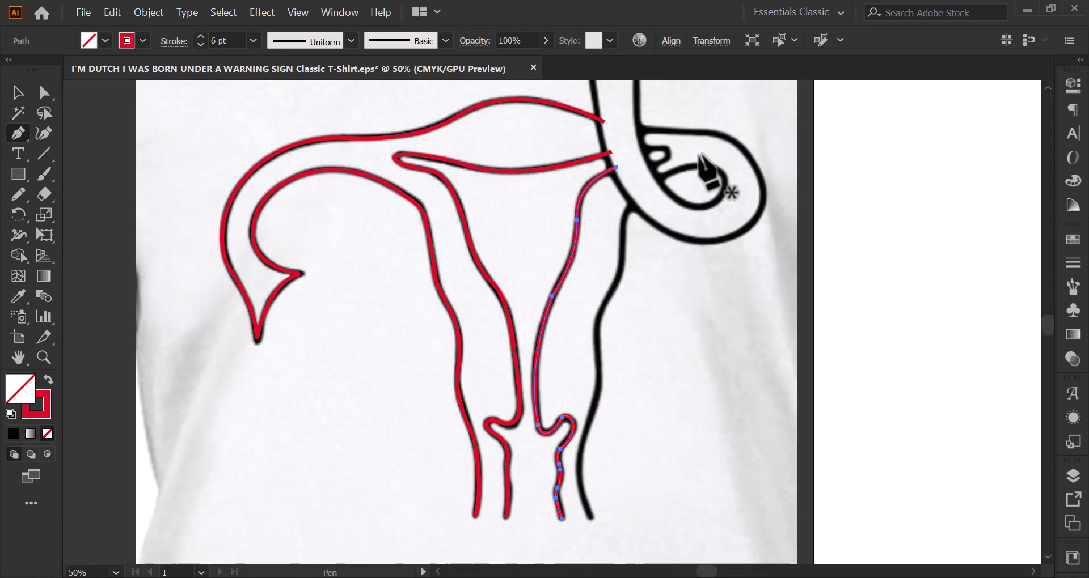
{"action": "scroll", "coordinate": [649, 226], "scroll_direction": "up", "scroll_amount": 2}
{"action": "scroll", "coordinate": [633, 209], "scroll_direction": "up", "scroll_amount": 1}
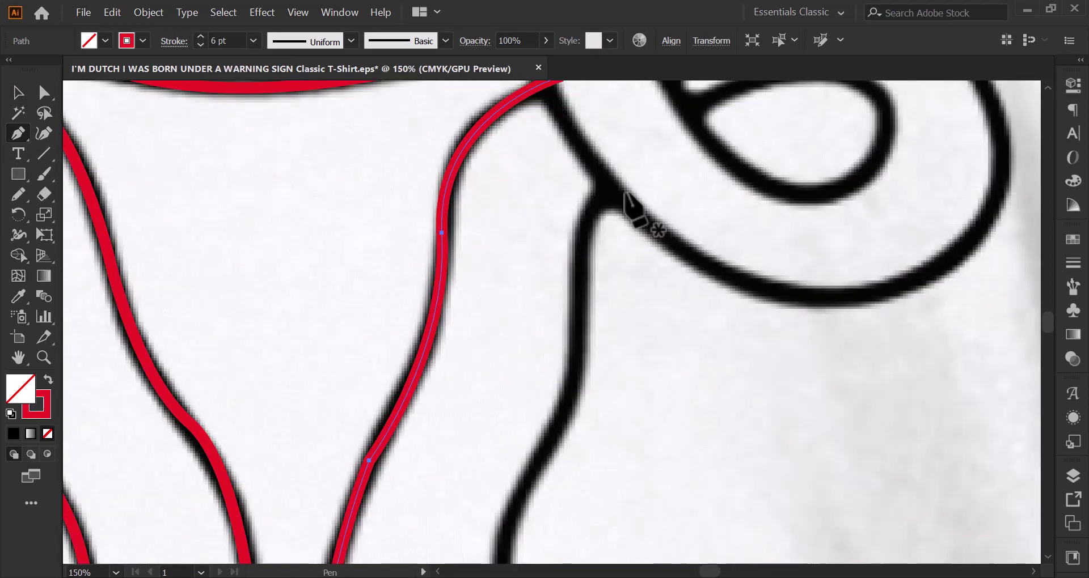
{"action": "left_click", "coordinate": [625, 179]}
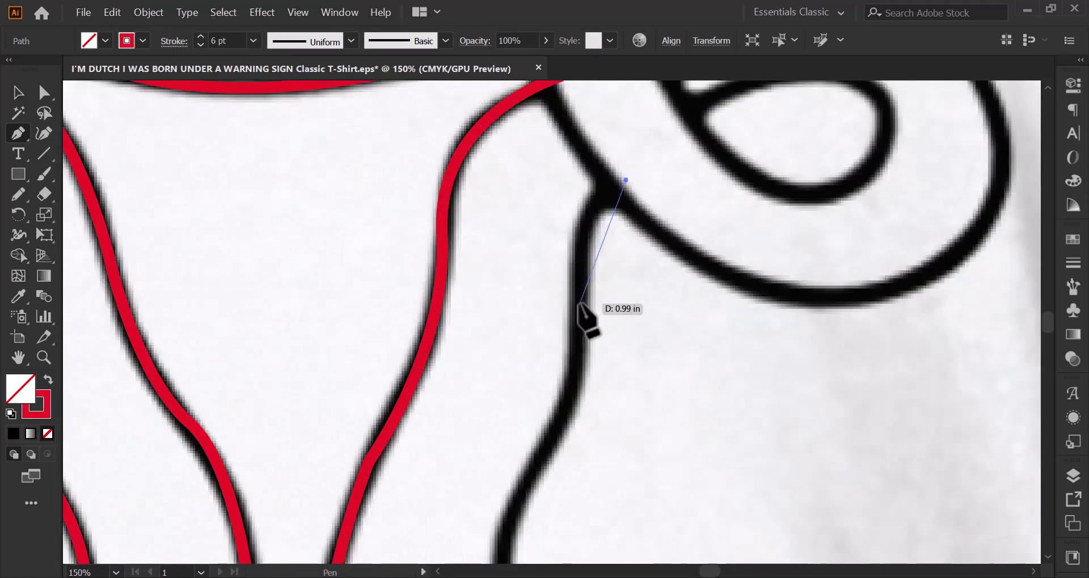
{"action": "left_click_drag", "start_coordinate": [580, 298], "coordinate": [592, 375]}
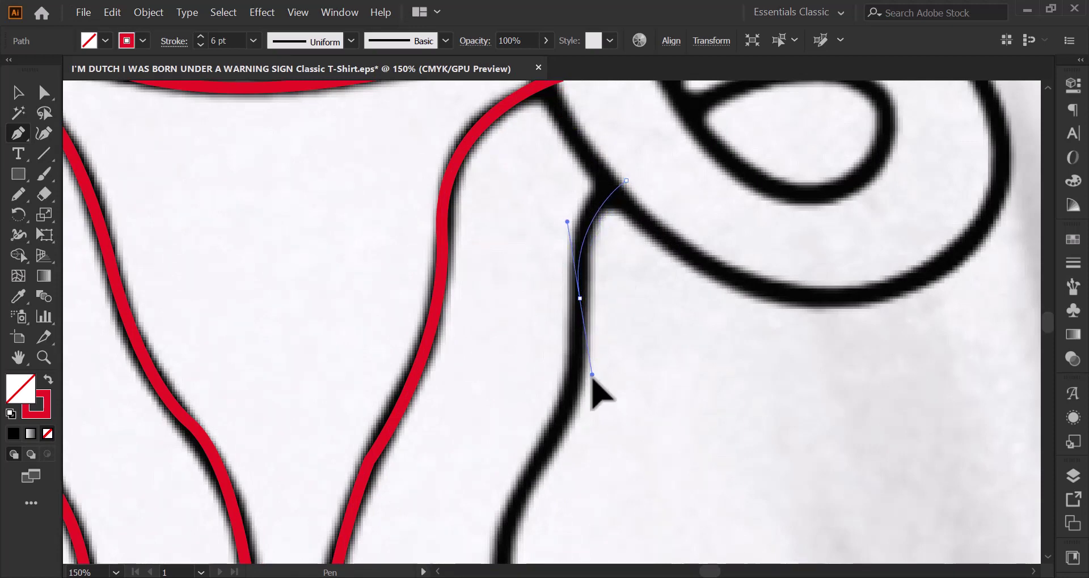
{"action": "scroll", "coordinate": [544, 462], "scroll_direction": "down", "scroll_amount": 1}
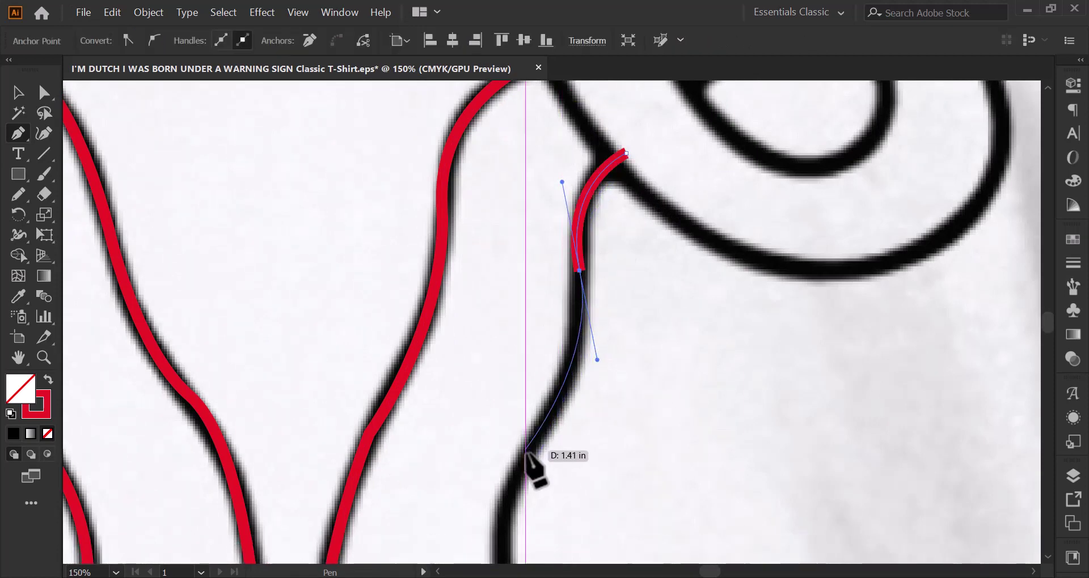
{"action": "mouse_move", "coordinate": [525, 458]}
{"action": "left_mouse_down"}
{"action": "mouse_move", "coordinate": [522, 474]}
{"action": "mouse_move", "coordinate": [615, 220]}
{"action": "left_mouse_up"}
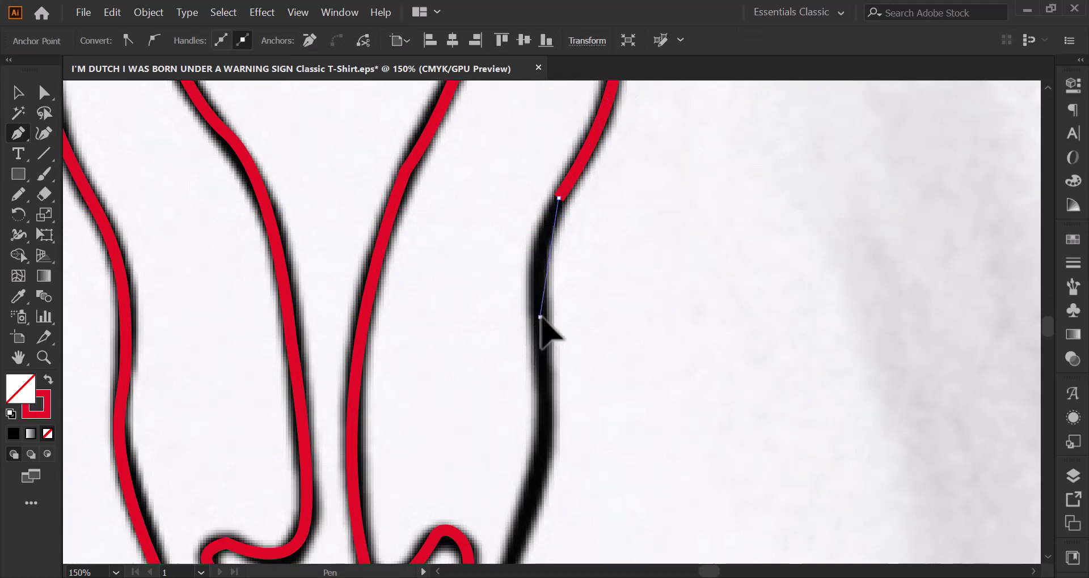
{"action": "left_click_drag", "start_coordinate": [552, 366], "coordinate": [554, 365]}
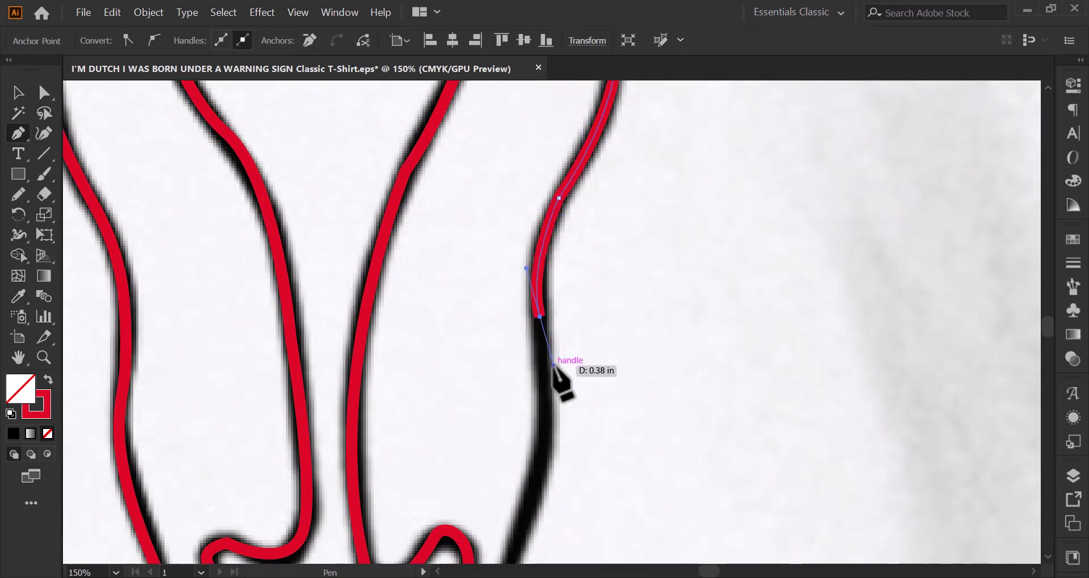
Continue the right-edge trace down to the bottom of the leg and finish the path.
{"action": "scroll", "coordinate": [559, 365], "scroll_direction": "down", "scroll_amount": 1}
{"action": "left_click", "coordinate": [545, 424]}
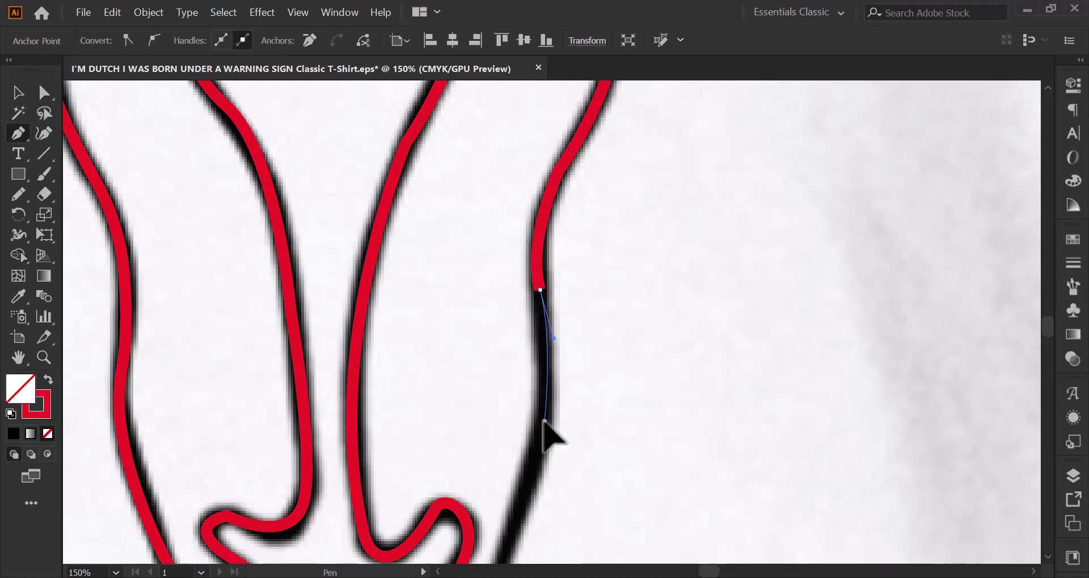
{"action": "left_click_drag", "start_coordinate": [547, 432], "coordinate": [554, 243]}
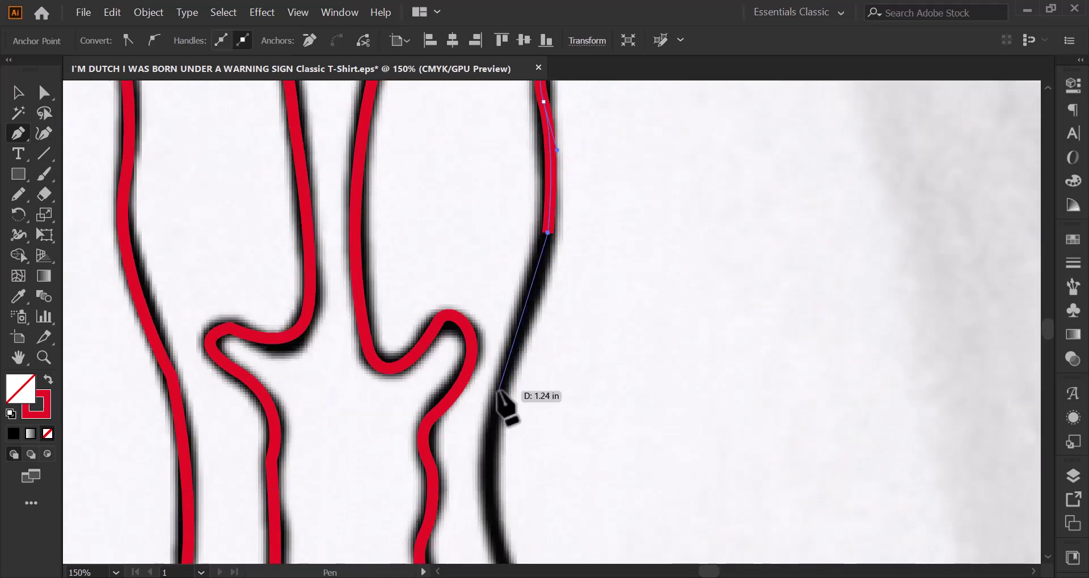
{"action": "left_click_drag", "start_coordinate": [478, 438], "coordinate": [478, 438]}
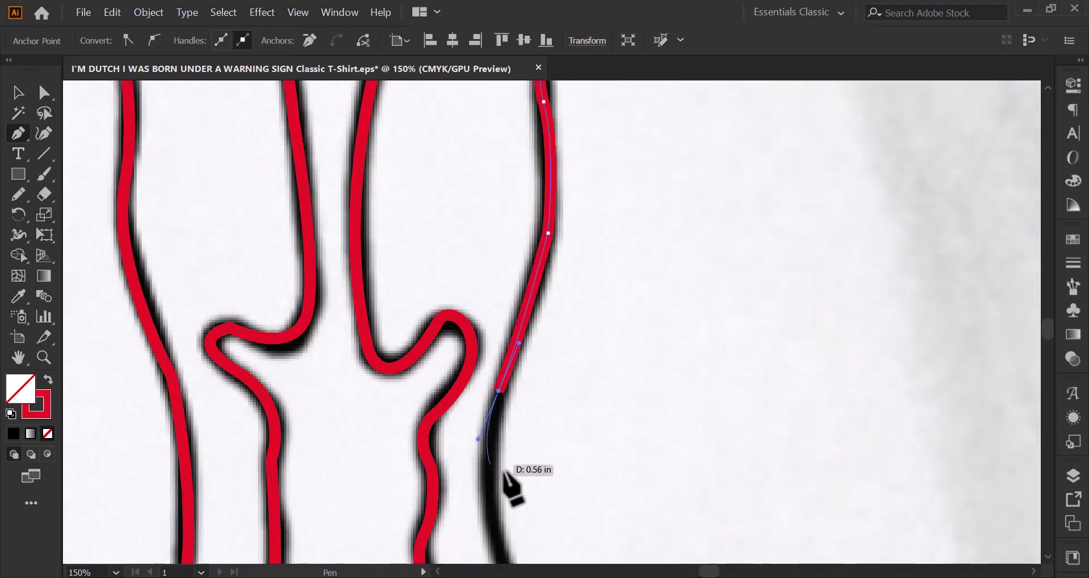
{"action": "left_click_drag", "start_coordinate": [530, 545], "coordinate": [498, 332]}
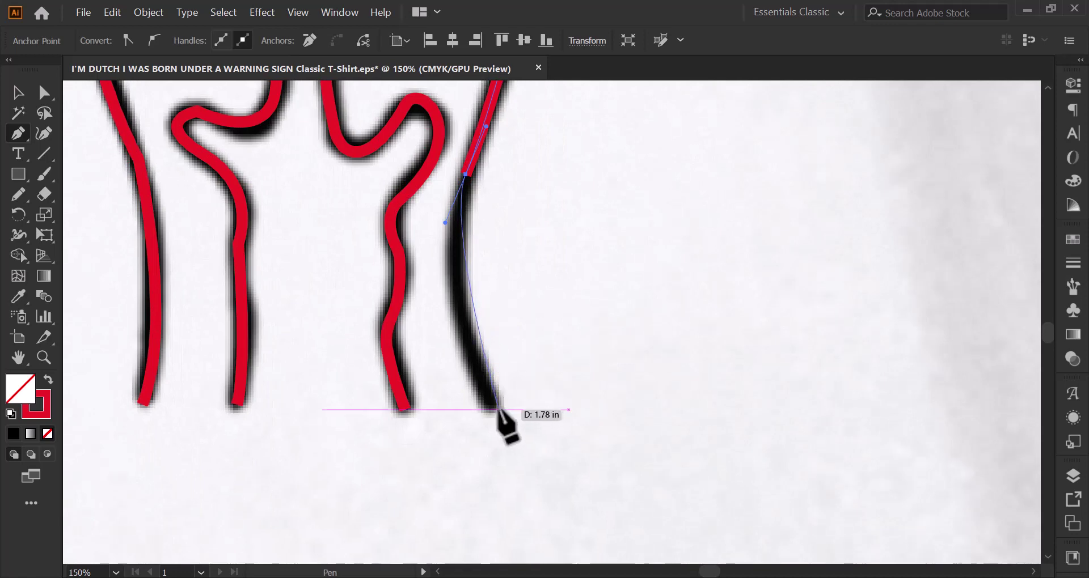
{"action": "left_click_drag", "start_coordinate": [497, 408], "coordinate": [537, 465]}
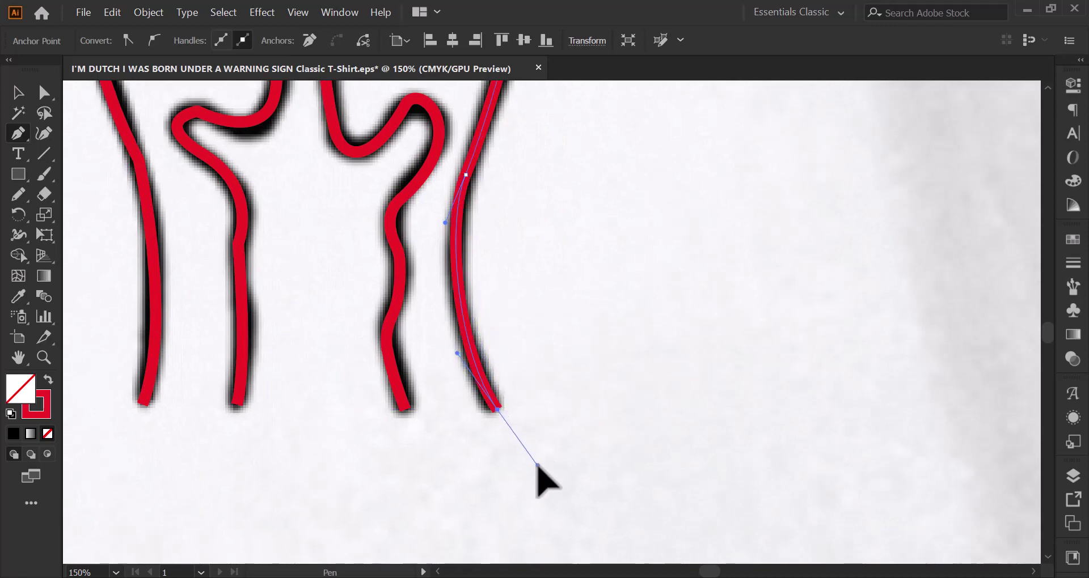
{"action": "left_click", "coordinate": [44, 93]}
{"action": "scroll", "coordinate": [657, 215], "scroll_direction": "up", "scroll_amount": 5}
Adjust anchors on the new right-side trace and round the corner at the top of the right leg.
{"action": "scroll", "coordinate": [572, 275], "scroll_direction": "up", "scroll_amount": 3}
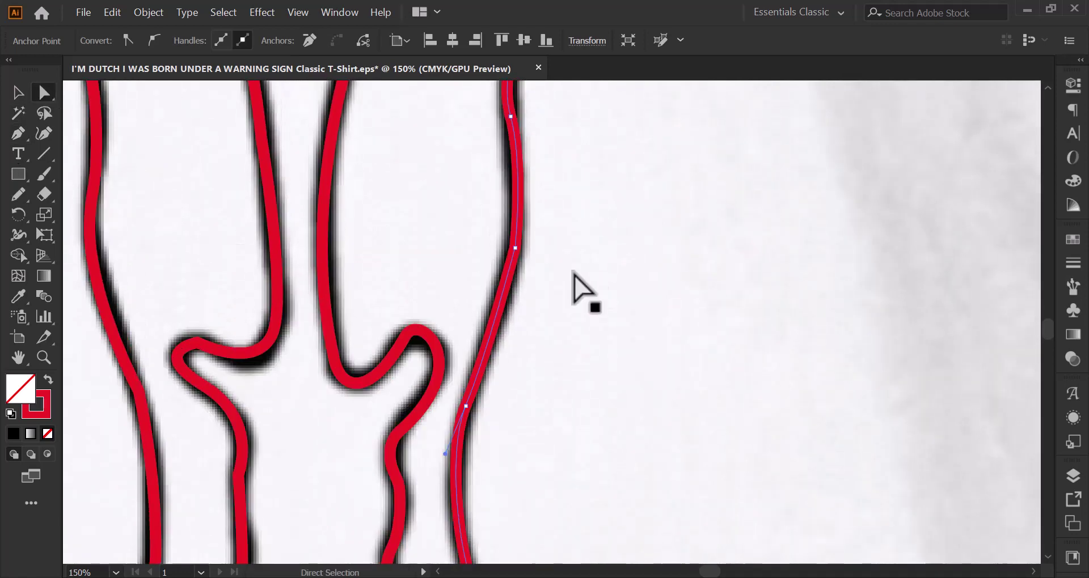
{"action": "left_click", "coordinate": [515, 248]}
{"action": "left_click_drag", "start_coordinate": [505, 255], "coordinate": [443, 255]}
{"action": "scroll", "coordinate": [588, 266], "scroll_direction": "up", "scroll_amount": 2}
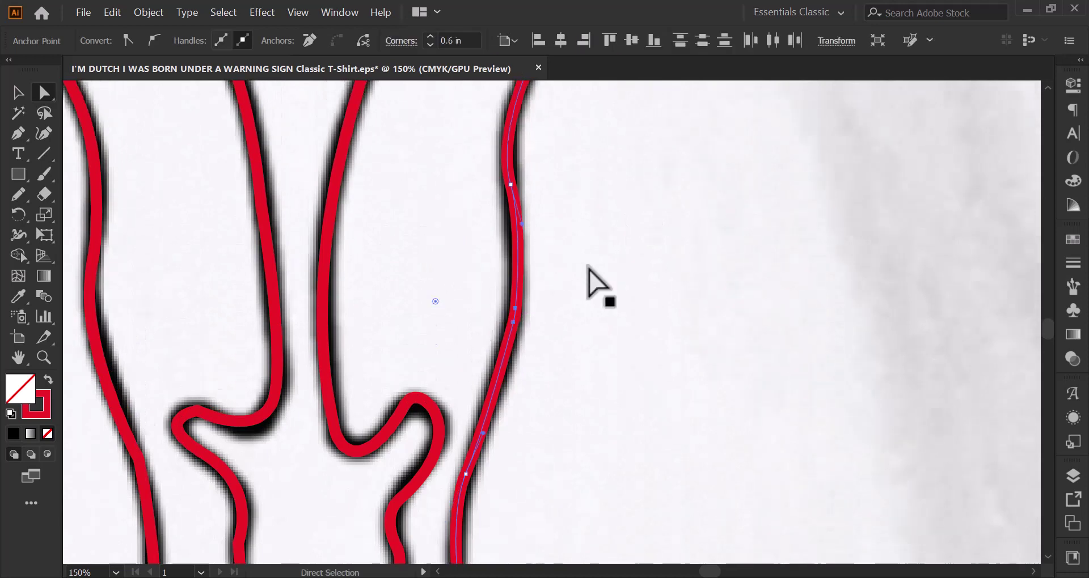
{"action": "scroll", "coordinate": [588, 267], "scroll_direction": "up", "scroll_amount": 1}
{"action": "scroll", "coordinate": [567, 238], "scroll_direction": "up", "scroll_amount": 3}
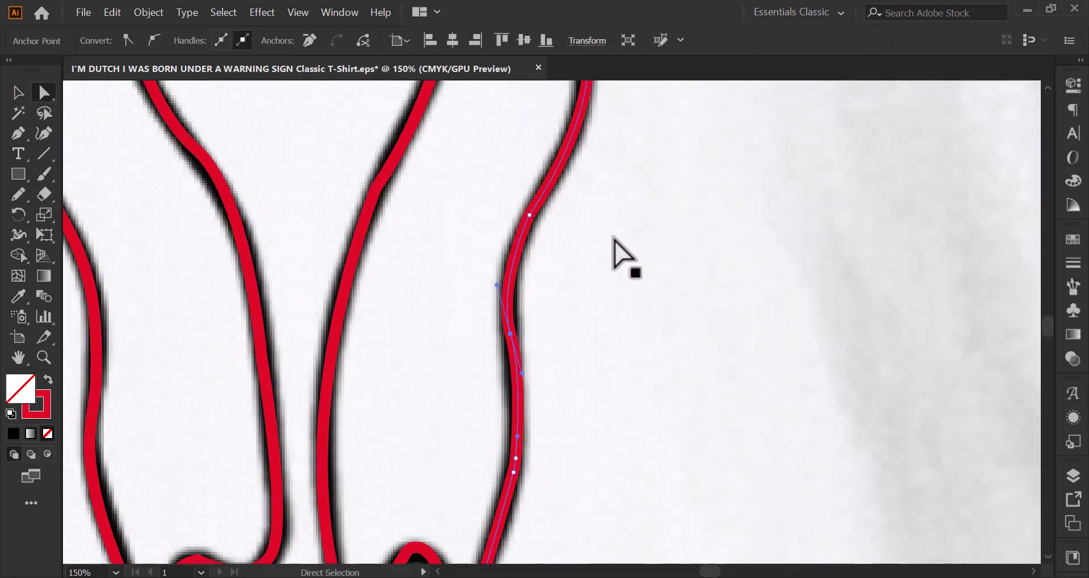
{"action": "left_click", "coordinate": [530, 216]}
{"action": "left_click_drag", "start_coordinate": [537, 222], "coordinate": [681, 304]}
Reshape the curve below where the trace meets the loop so it follows the black outline.
{"action": "scroll", "coordinate": [683, 318], "scroll_direction": "up", "scroll_amount": 2}
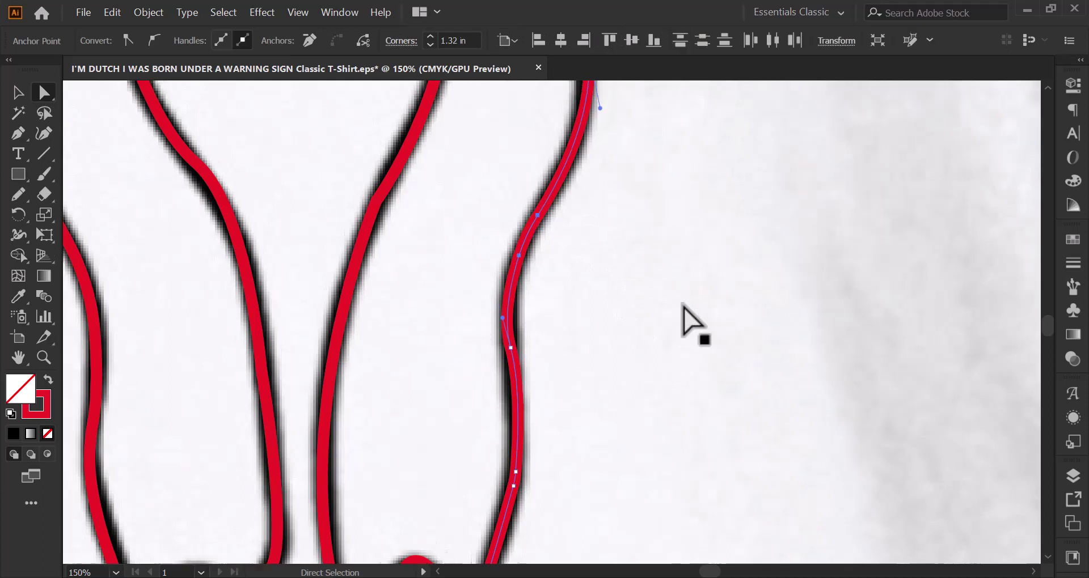
{"action": "scroll", "coordinate": [652, 284], "scroll_direction": "up", "scroll_amount": 3}
{"action": "left_click", "coordinate": [586, 203]}
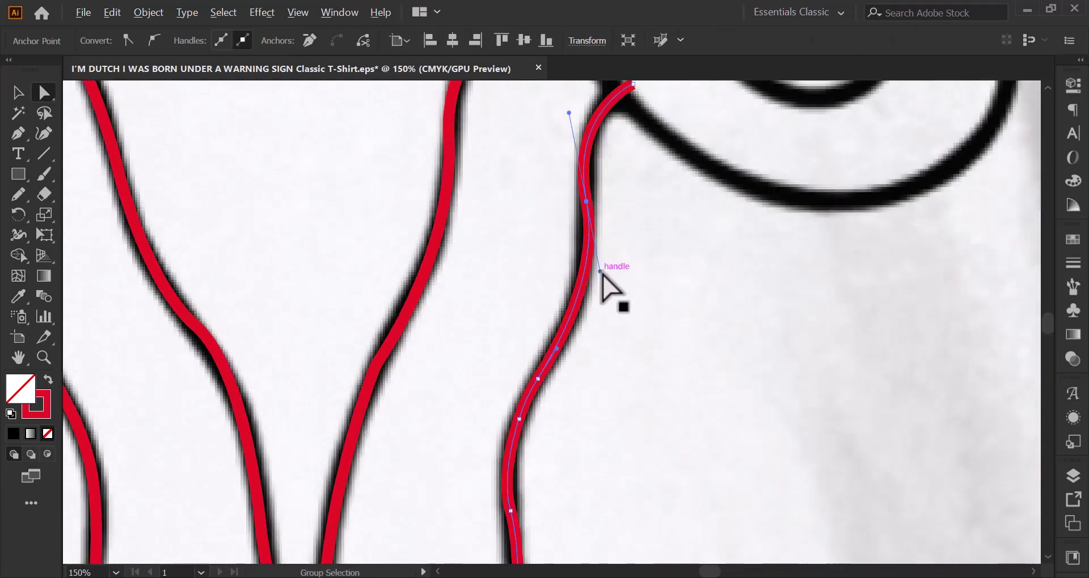
{"action": "left_click_drag", "start_coordinate": [600, 271], "coordinate": [595, 283]}
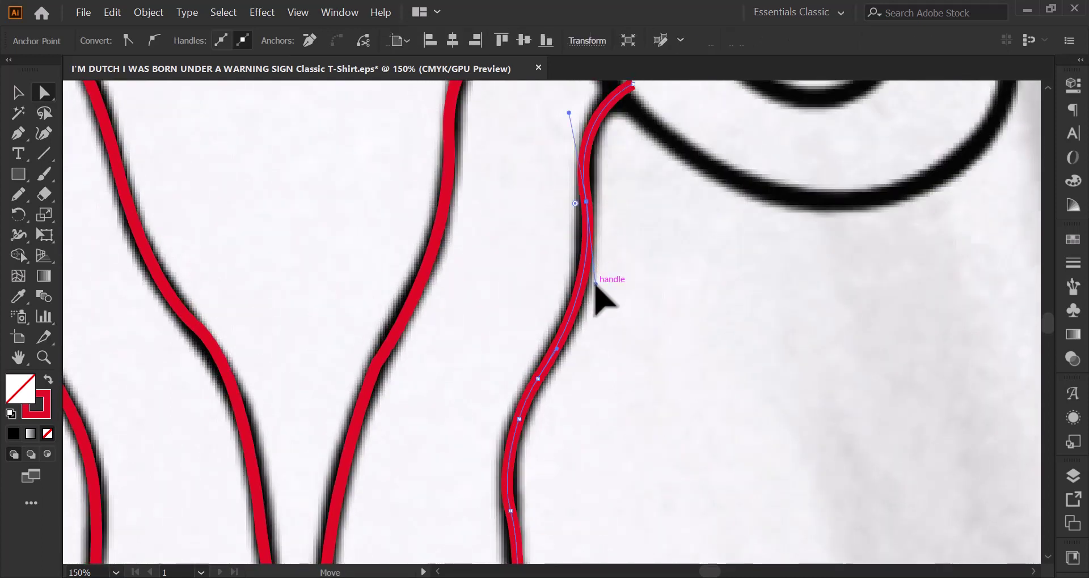
{"action": "scroll", "coordinate": [601, 194], "scroll_direction": "up", "scroll_amount": 1}
{"action": "scroll", "coordinate": [657, 210], "scroll_direction": "down", "scroll_amount": 3}
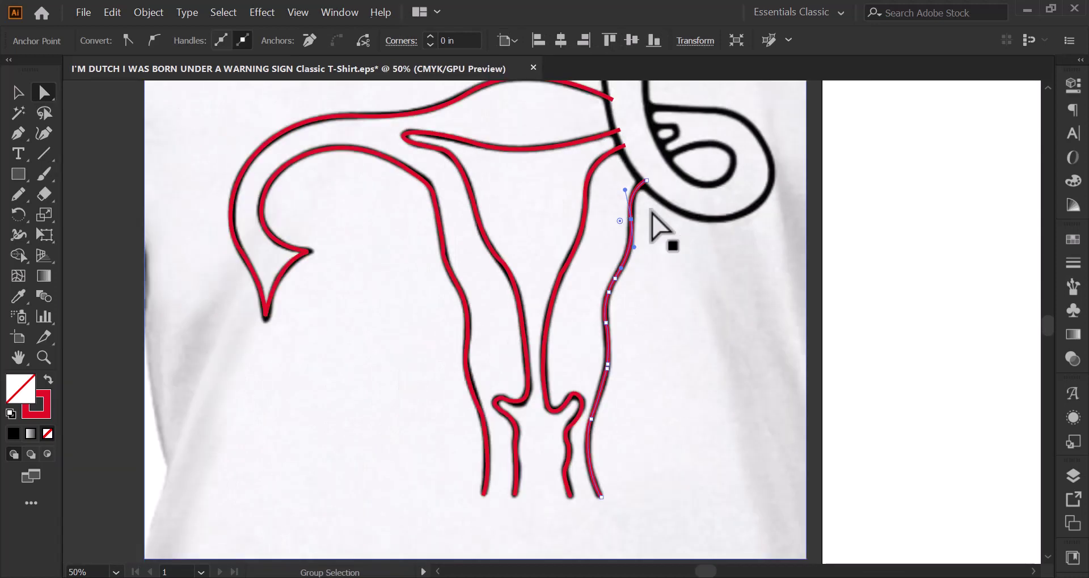
{"action": "scroll", "coordinate": [651, 225], "scroll_direction": "up", "scroll_amount": 1}
{"action": "scroll", "coordinate": [624, 221], "scroll_direction": "up", "scroll_amount": 1}
{"action": "scroll", "coordinate": [536, 261], "scroll_direction": "down", "scroll_amount": 5}
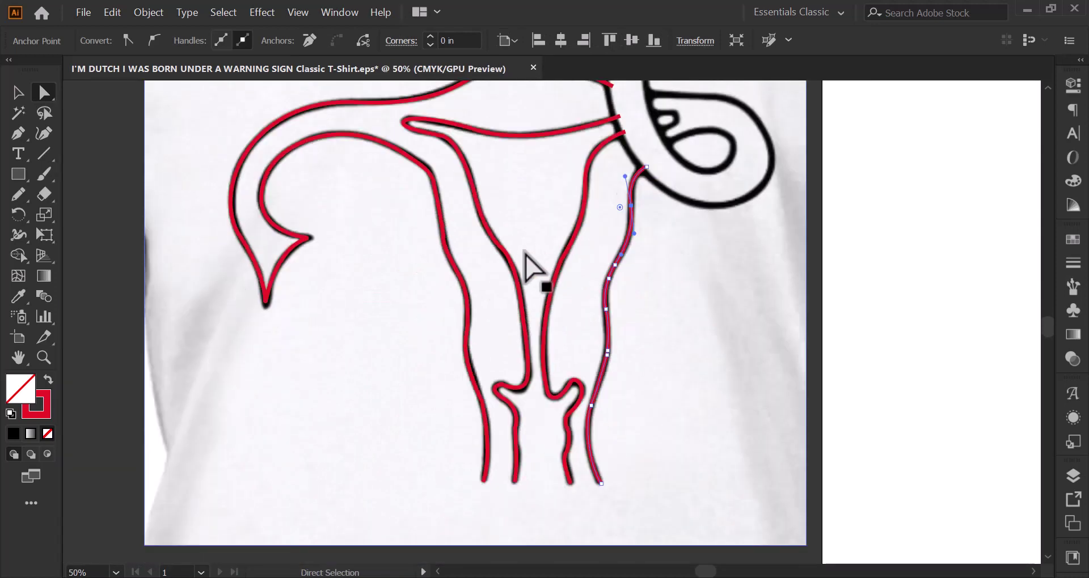
{"action": "scroll", "coordinate": [530, 267], "scroll_direction": "down", "scroll_amount": 1}
Give the four red legs' bottom endpoints Round Cap stroke ends.
{"action": "left_click", "coordinate": [481, 413]}
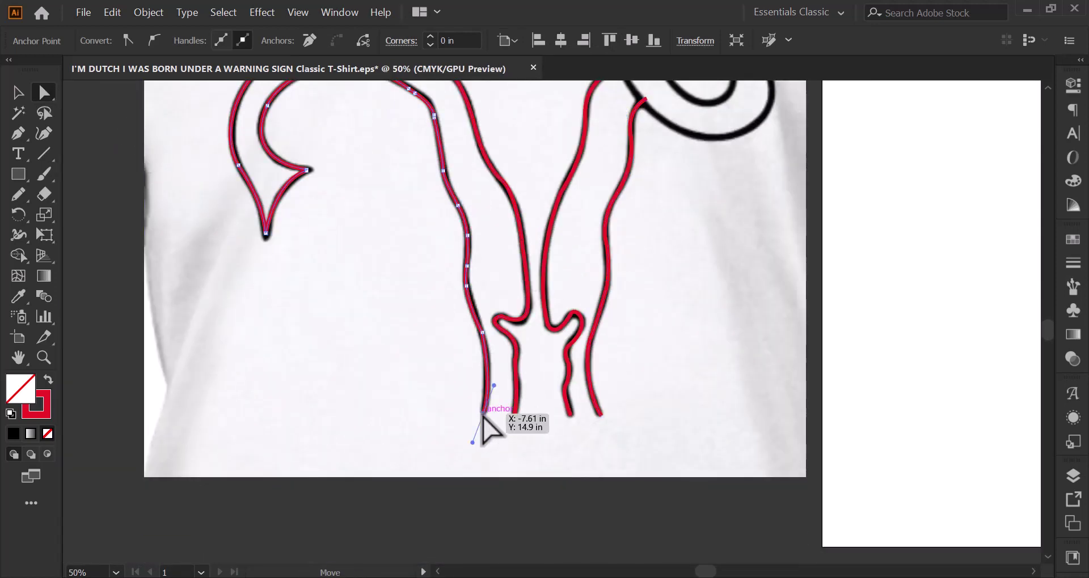
{"action": "left_click", "coordinate": [514, 414], "text": "shift"}
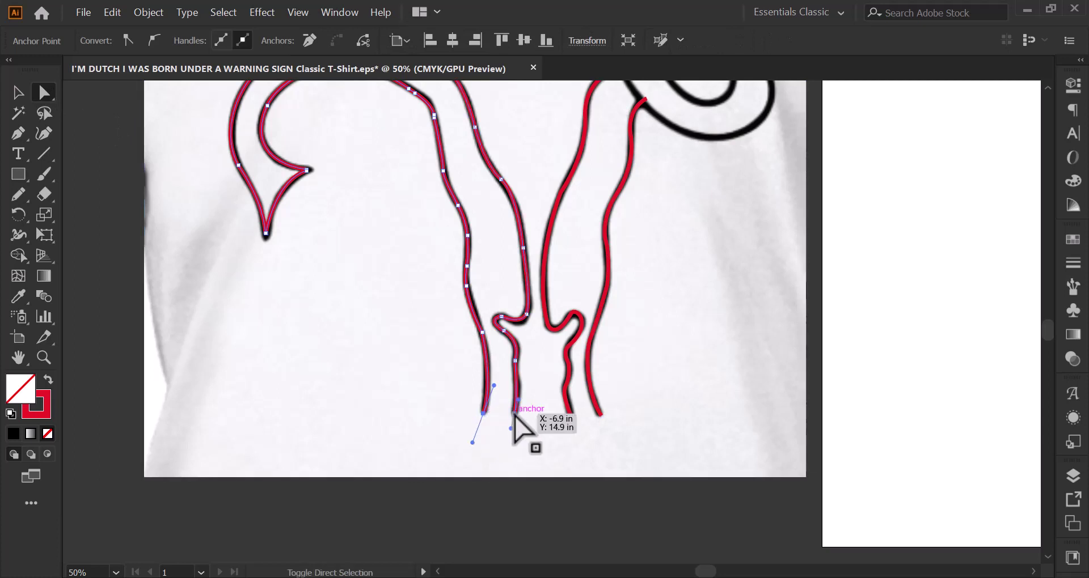
{"action": "left_click", "coordinate": [570, 415], "text": "shift"}
{"action": "left_click", "coordinate": [601, 415], "text": "shift"}
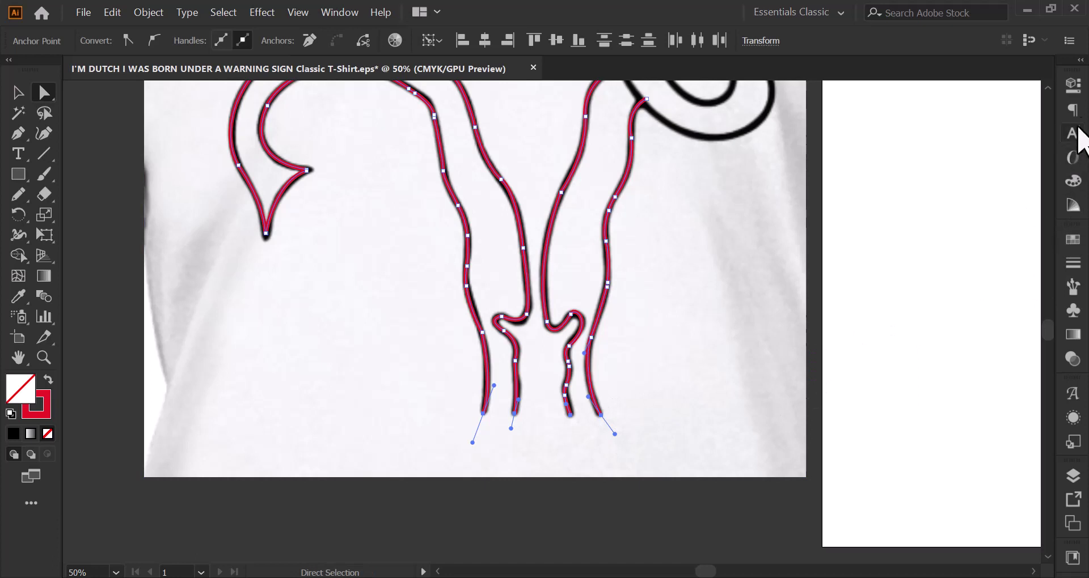
{"action": "left_click", "coordinate": [1072, 86]}
{"action": "left_click", "coordinate": [898, 291]}
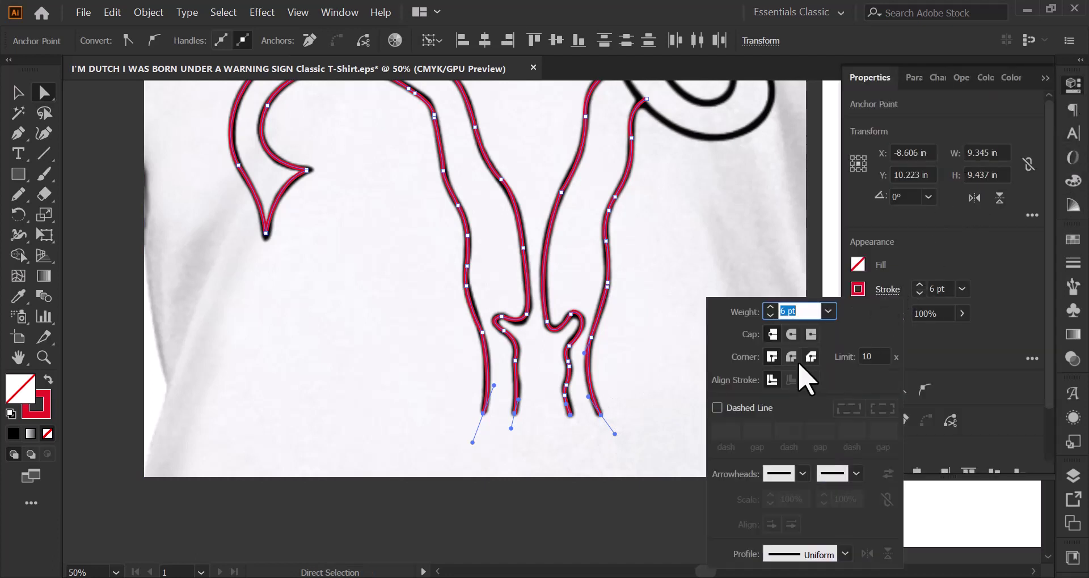
{"action": "left_click", "coordinate": [792, 337]}
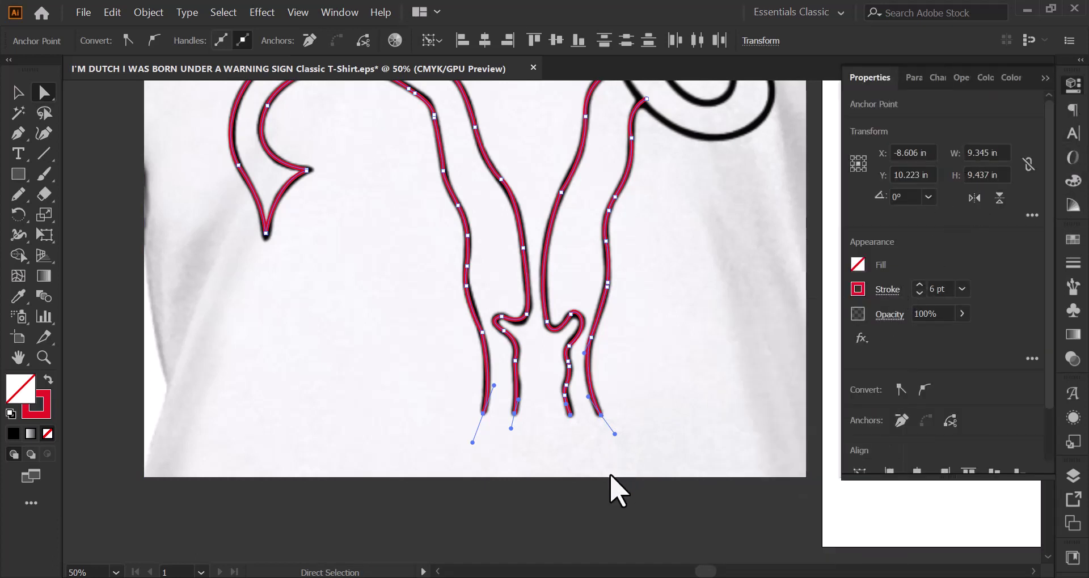
{"action": "left_click", "coordinate": [614, 451]}
{"action": "scroll", "coordinate": [595, 397], "scroll_direction": "up", "scroll_amount": 2}
Pan the view to bring the tube area into view for tracing.
{"action": "scroll", "coordinate": [598, 411], "scroll_direction": "down", "scroll_amount": 2}
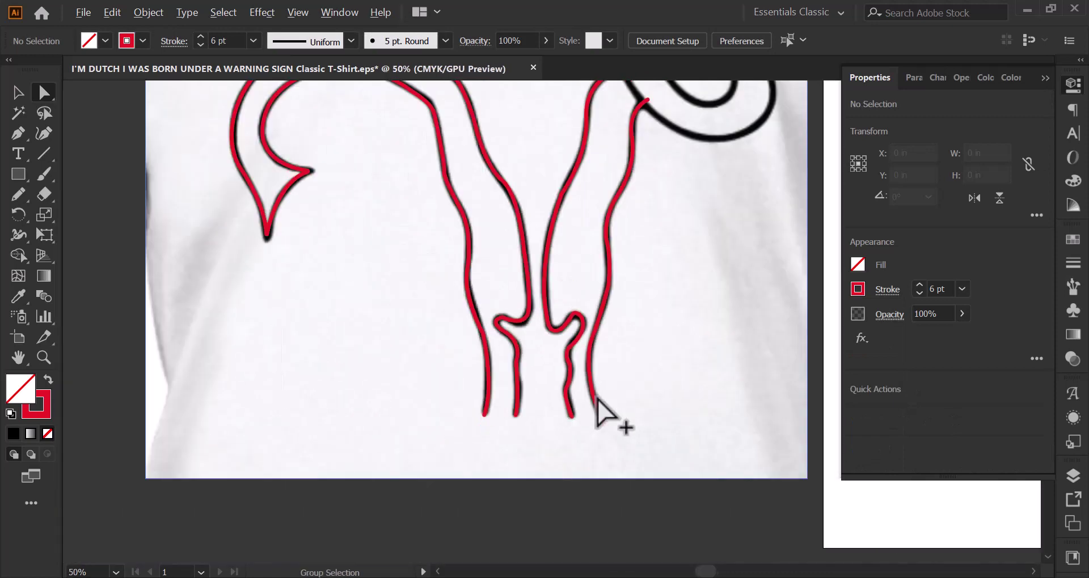
{"action": "scroll", "coordinate": [598, 414], "scroll_direction": "down", "scroll_amount": 1}
{"action": "scroll", "coordinate": [628, 297], "scroll_direction": "up", "scroll_amount": 4}
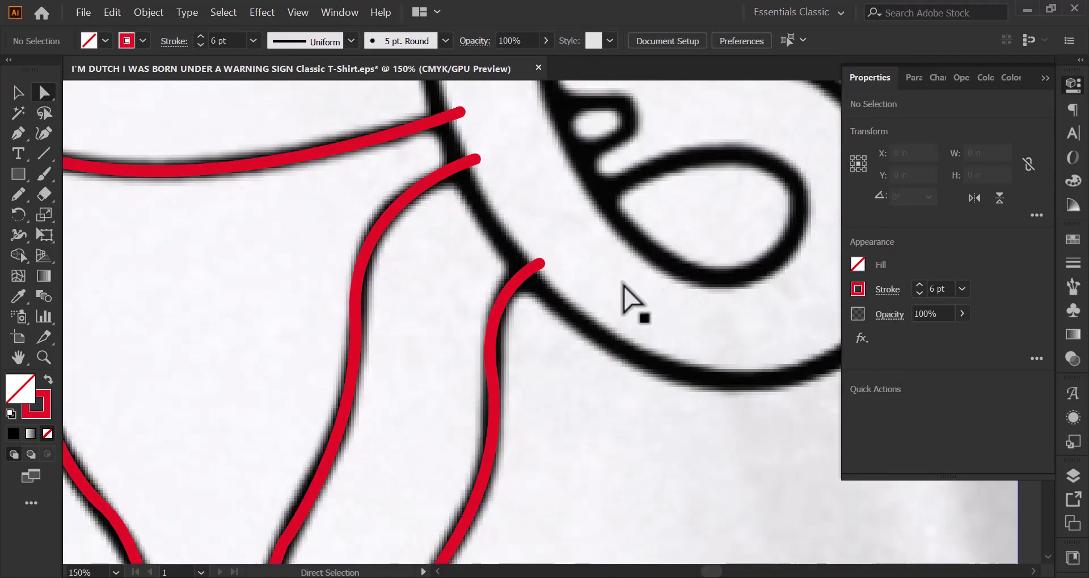
{"action": "scroll", "coordinate": [620, 311], "scroll_direction": "down", "scroll_amount": 2}
{"action": "left_click_drag", "start_coordinate": [620, 311], "coordinate": [573, 389]}
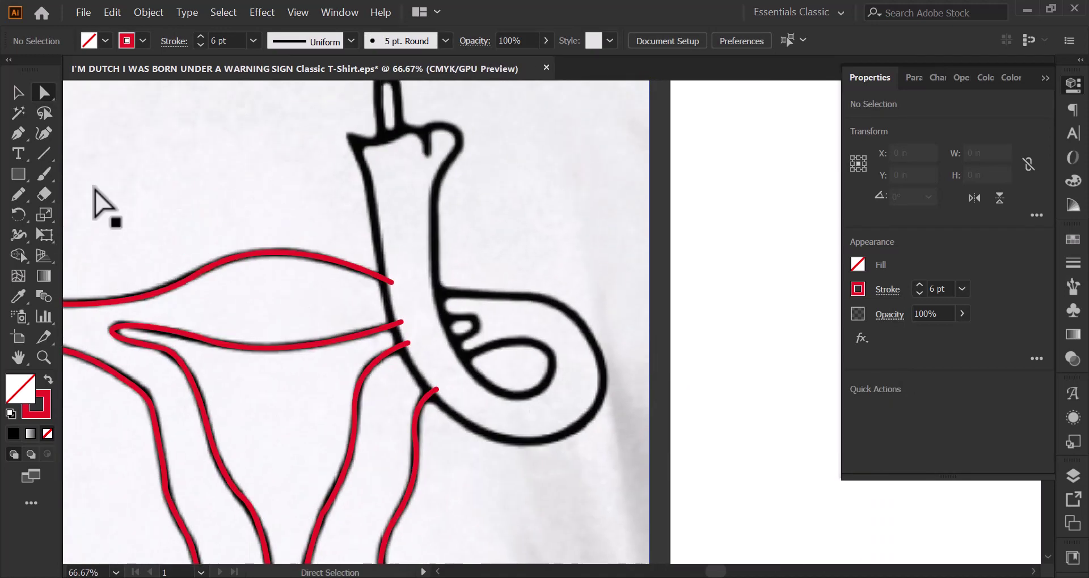
Trace a red Pen path along the lobe's top, around the right lobe and up the tube's left edge.
{"action": "left_click", "coordinate": [21, 137]}
{"action": "scroll", "coordinate": [371, 147], "scroll_direction": "up", "scroll_amount": 1}
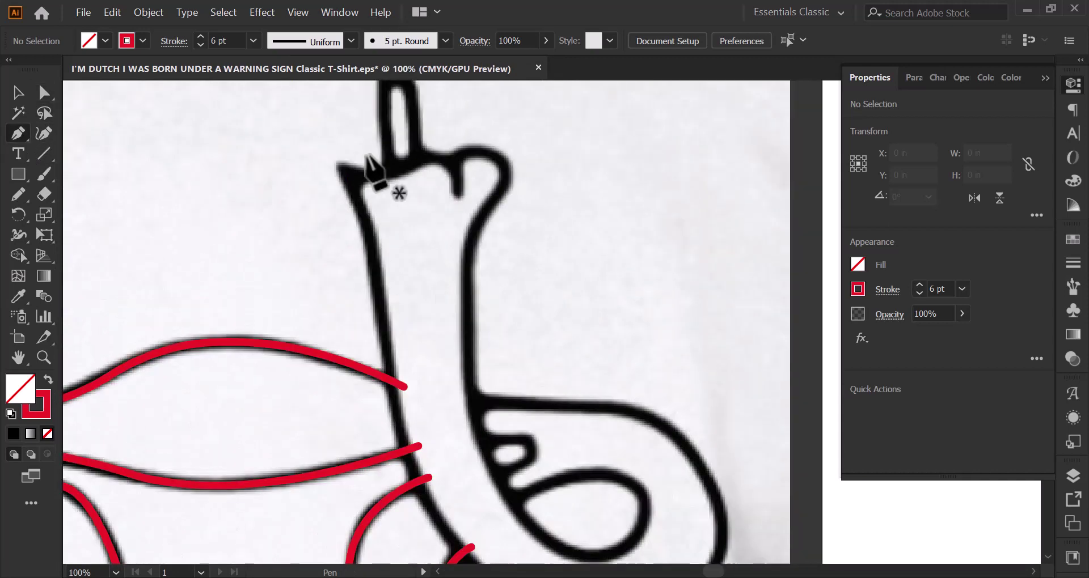
{"action": "scroll", "coordinate": [374, 170], "scroll_direction": "up", "scroll_amount": 1}
{"action": "scroll", "coordinate": [374, 176], "scroll_direction": "down", "scroll_amount": 2}
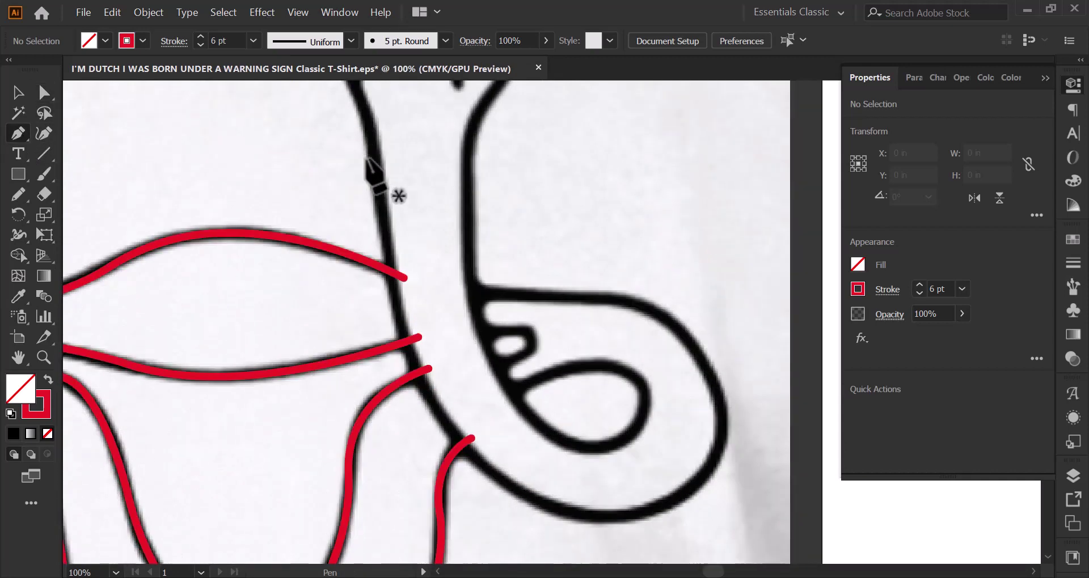
{"action": "left_click", "coordinate": [460, 293]}
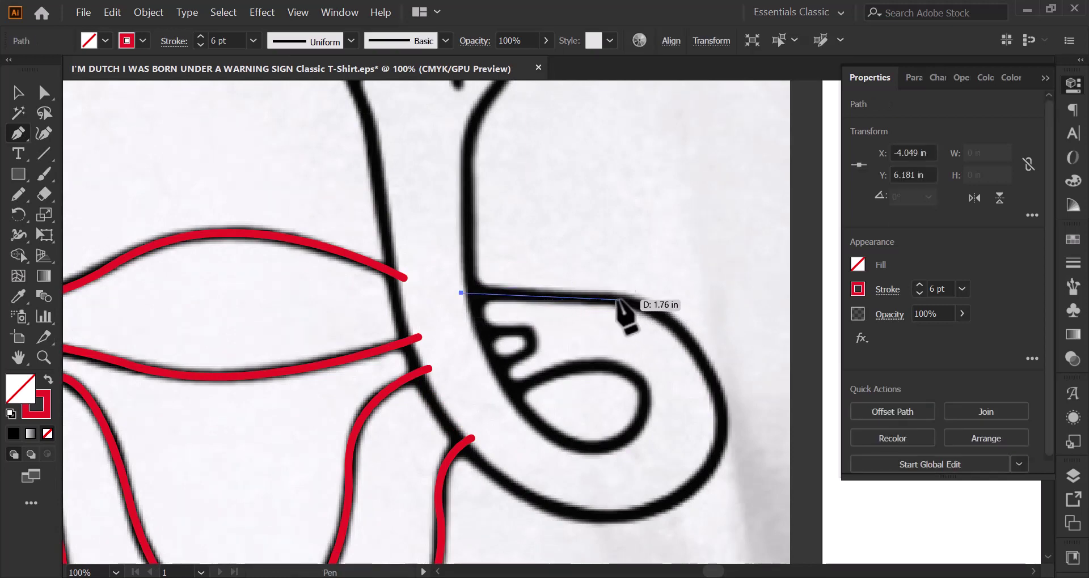
{"action": "left_click", "coordinate": [617, 299]}
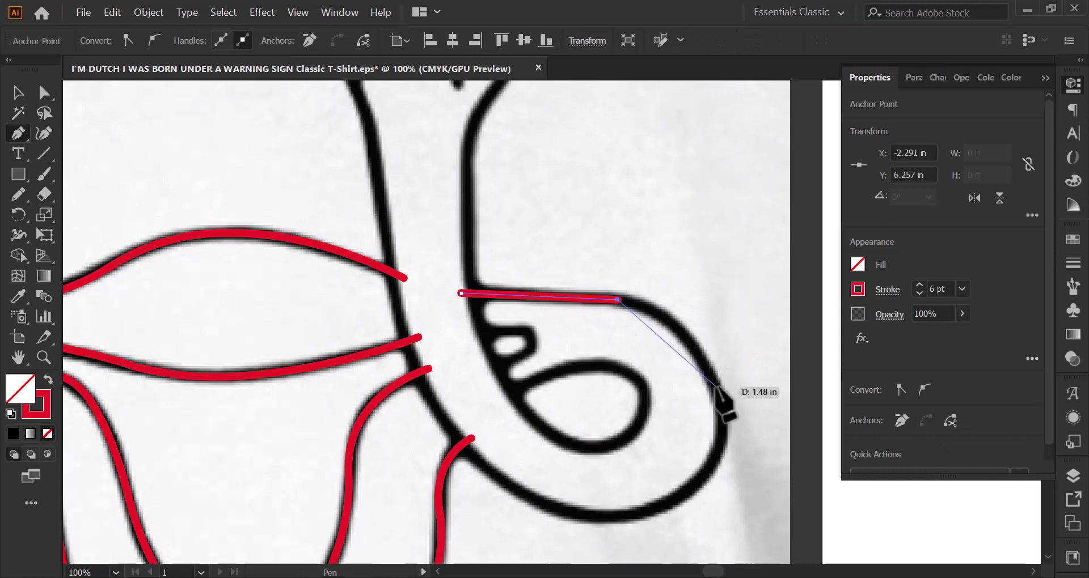
{"action": "left_click_drag", "start_coordinate": [716, 389], "coordinate": [738, 458]}
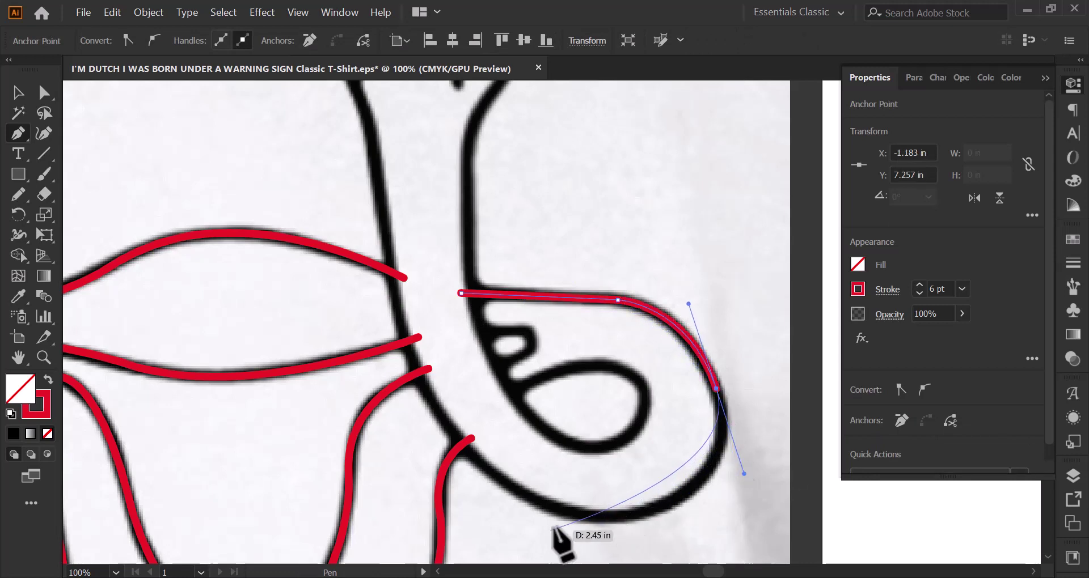
{"action": "left_click_drag", "start_coordinate": [577, 516], "coordinate": [496, 497]}
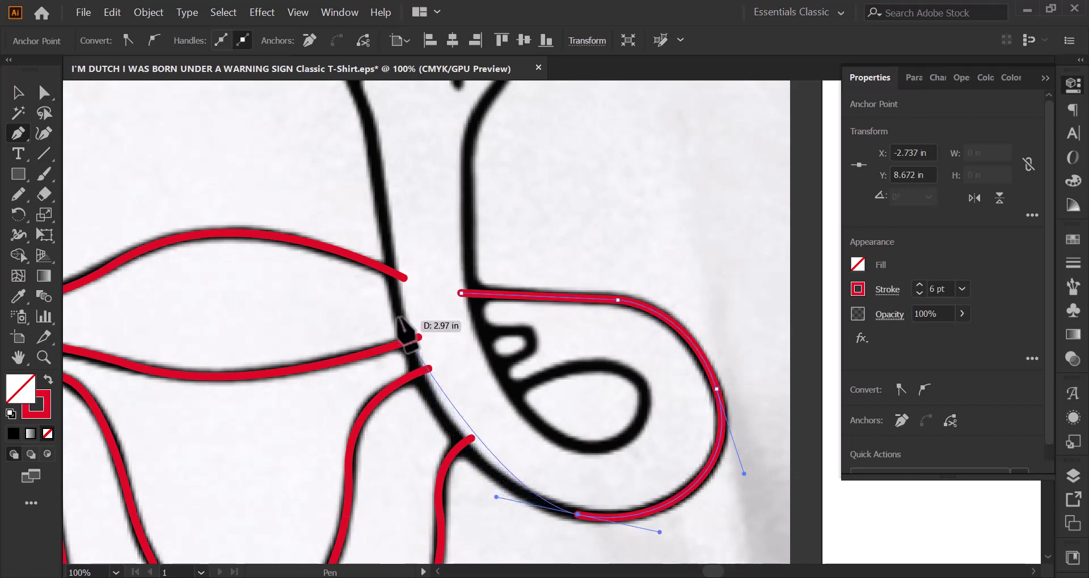
{"action": "mouse_move", "coordinate": [397, 304]}
{"action": "left_mouse_down"}
{"action": "mouse_move", "coordinate": [381, 196]}
{"action": "mouse_move", "coordinate": [306, 105]}
{"action": "left_mouse_up"}
Extend the path along the tube's top into the notch, rounding its corner and hooking over the bump.
{"action": "scroll", "coordinate": [366, 159], "scroll_direction": "up", "scroll_amount": 3}
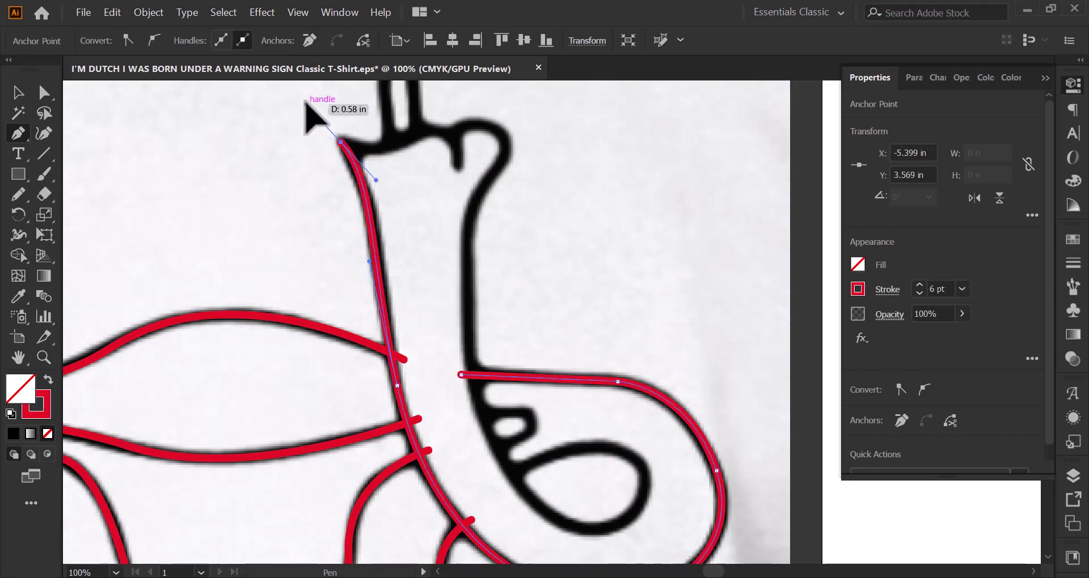
{"action": "left_click", "coordinate": [340, 142]}
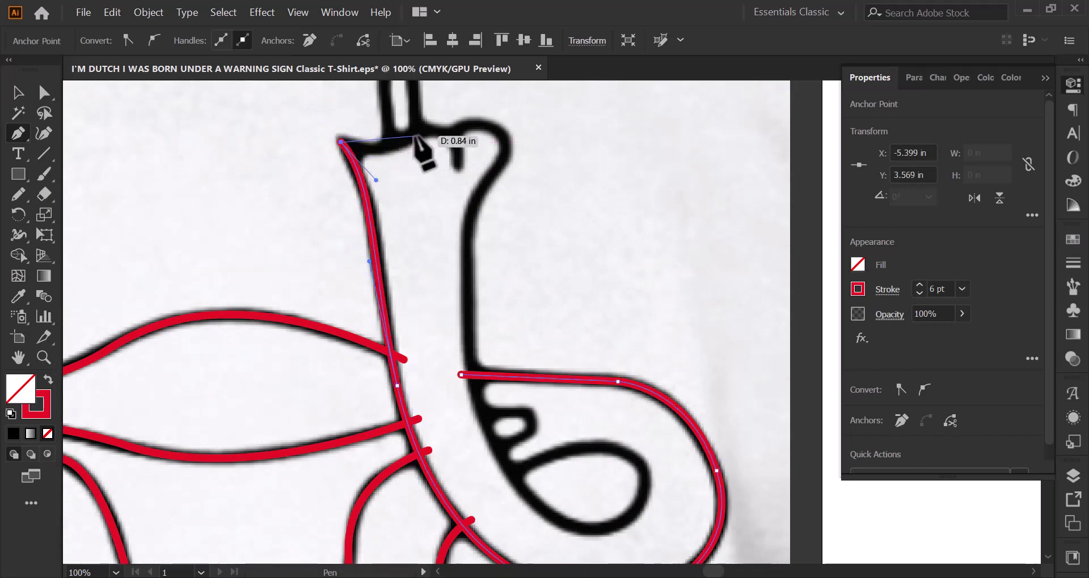
{"action": "left_click_drag", "start_coordinate": [429, 129], "coordinate": [467, 100]}
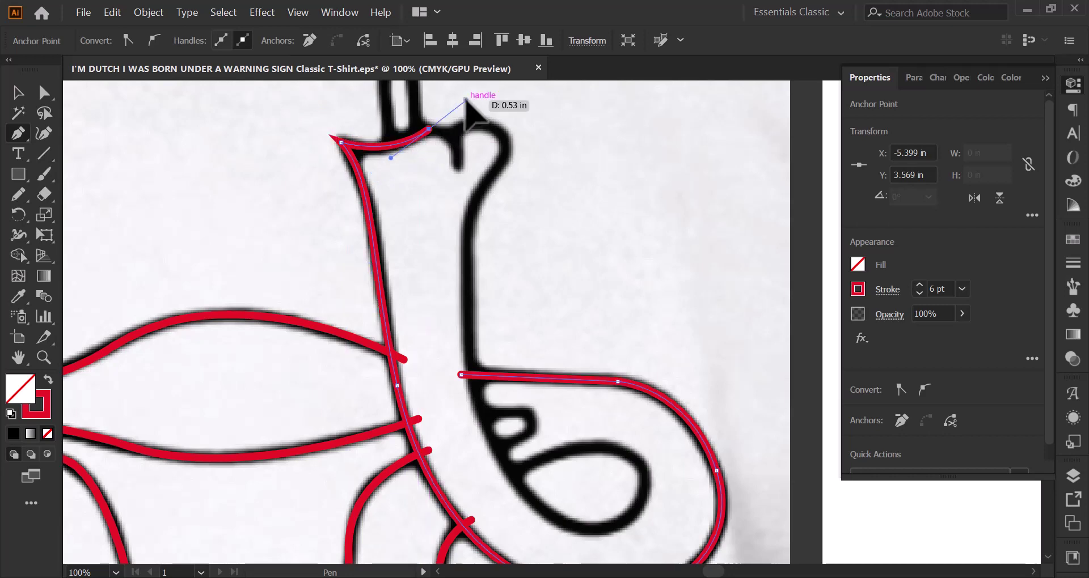
{"action": "left_click", "coordinate": [458, 166]}
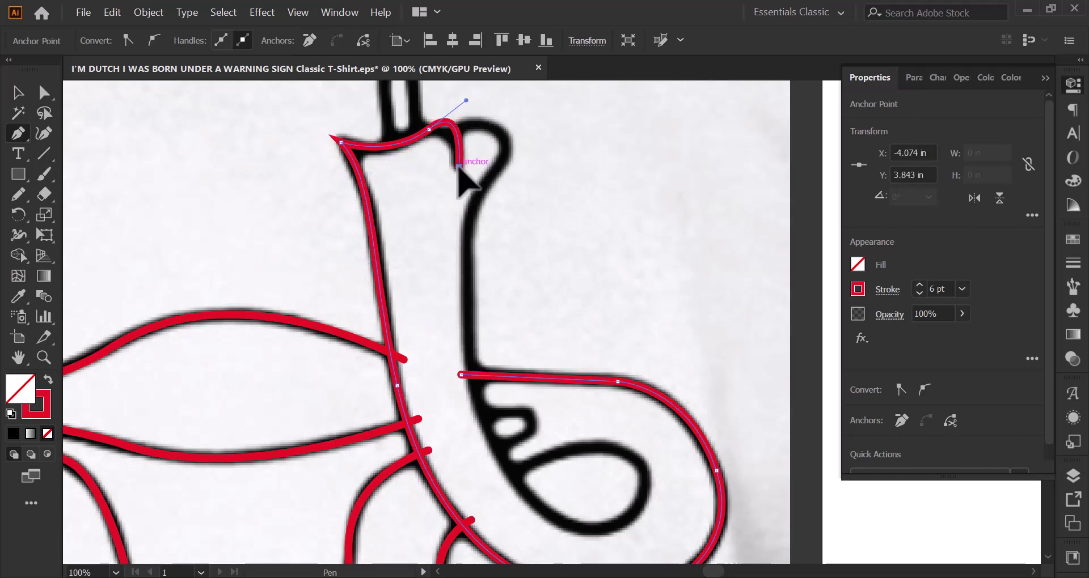
{"action": "left_click_drag", "start_coordinate": [466, 101], "coordinate": [462, 122]}
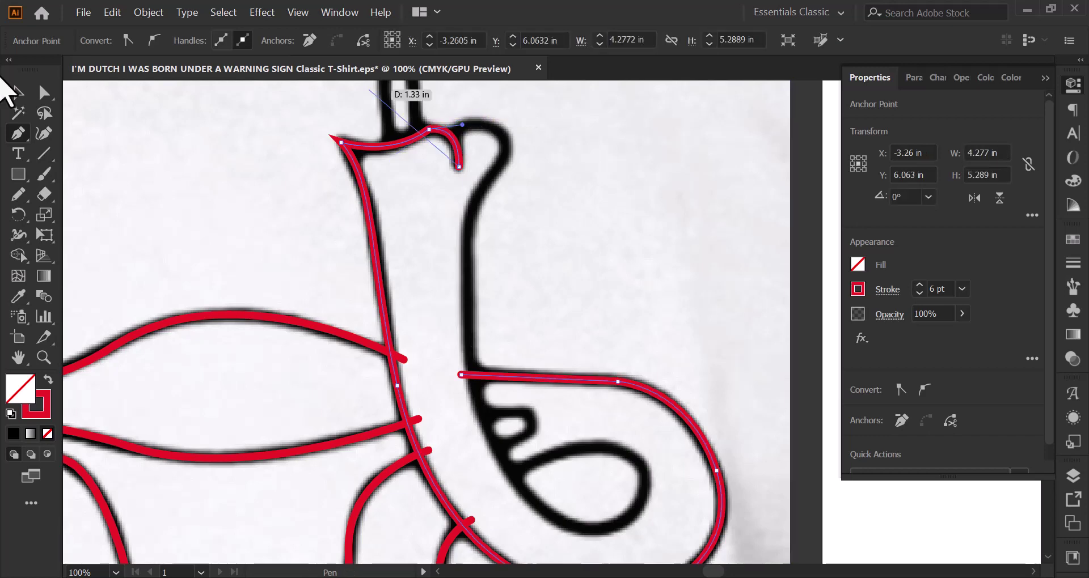
{"action": "left_click", "coordinate": [44, 92]}
{"action": "left_click_drag", "start_coordinate": [428, 134], "coordinate": [434, 164]}
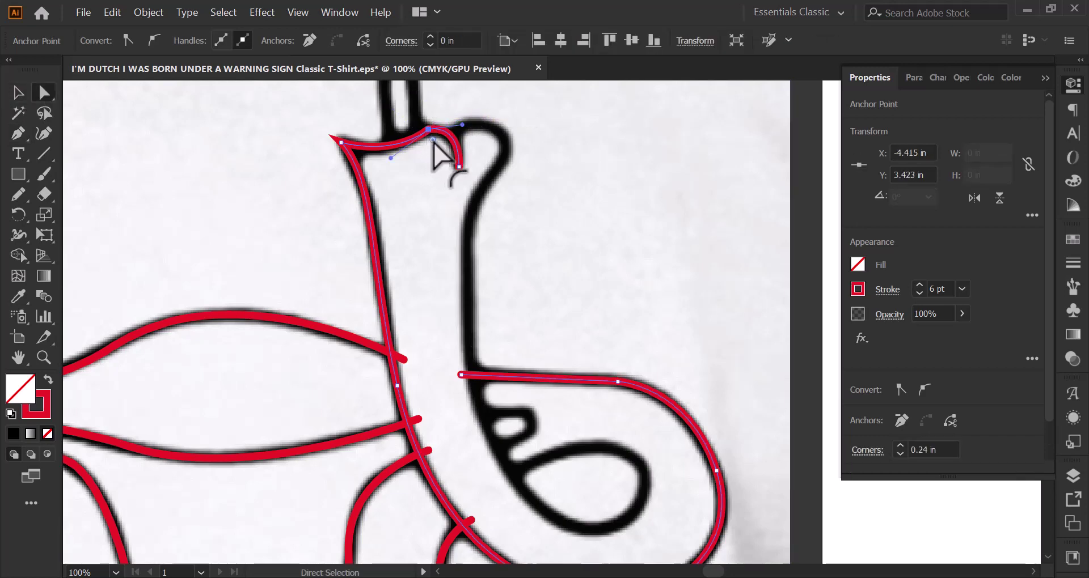
{"action": "left_click", "coordinate": [17, 135]}
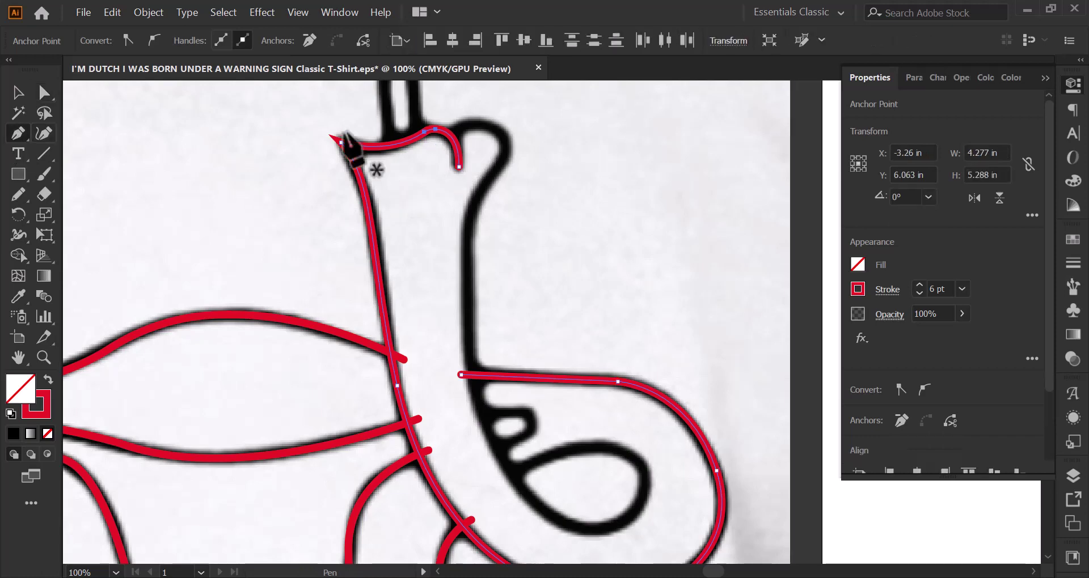
{"action": "left_click_drag", "start_coordinate": [458, 167], "coordinate": [443, 143]}
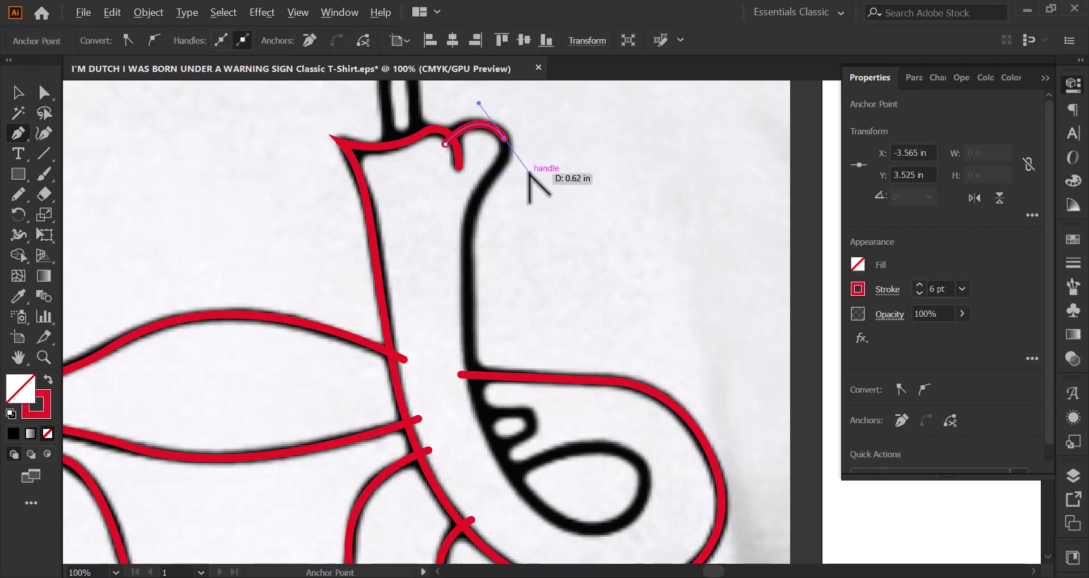
Carry the red path over the top-right bump, down the tube's right edge, and curl it inside the loop.
{"action": "left_click_drag", "start_coordinate": [531, 173], "coordinate": [512, 152]}
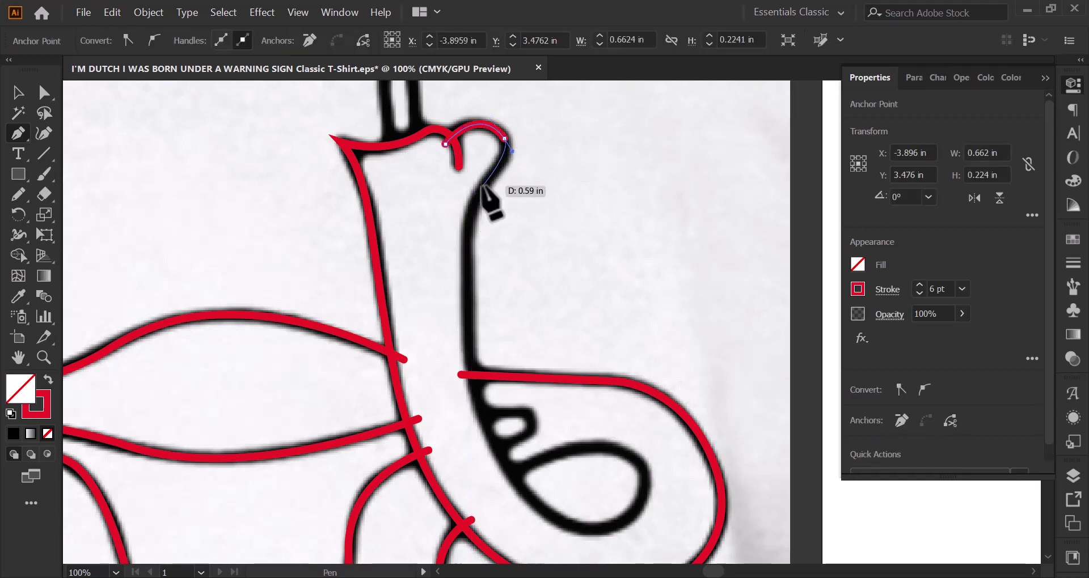
{"action": "left_click", "coordinate": [482, 186]}
{"action": "scroll", "coordinate": [462, 273], "scroll_direction": "down", "scroll_amount": 2}
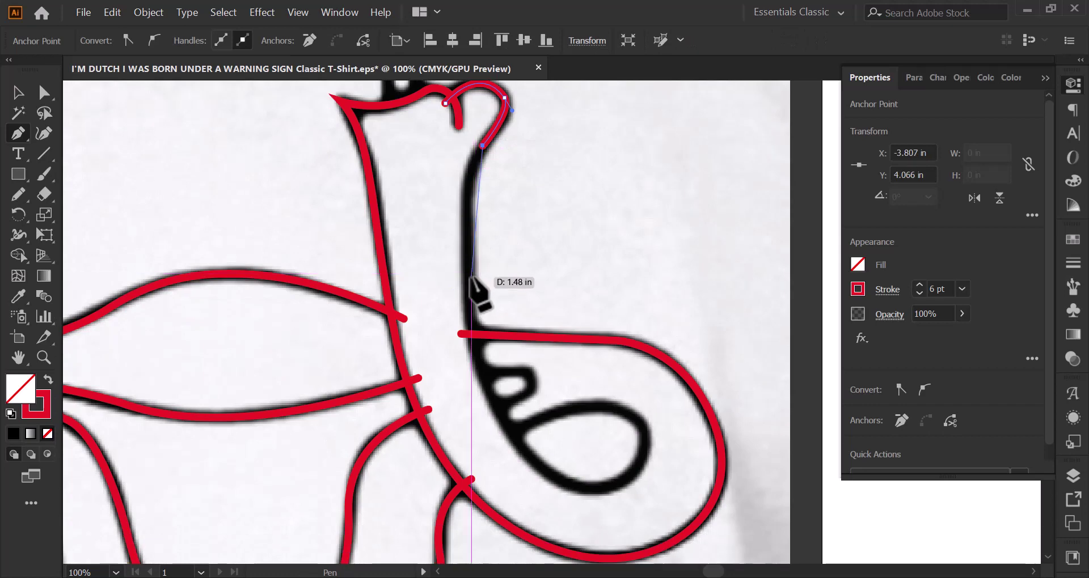
{"action": "left_click_drag", "start_coordinate": [468, 275], "coordinate": [480, 371]}
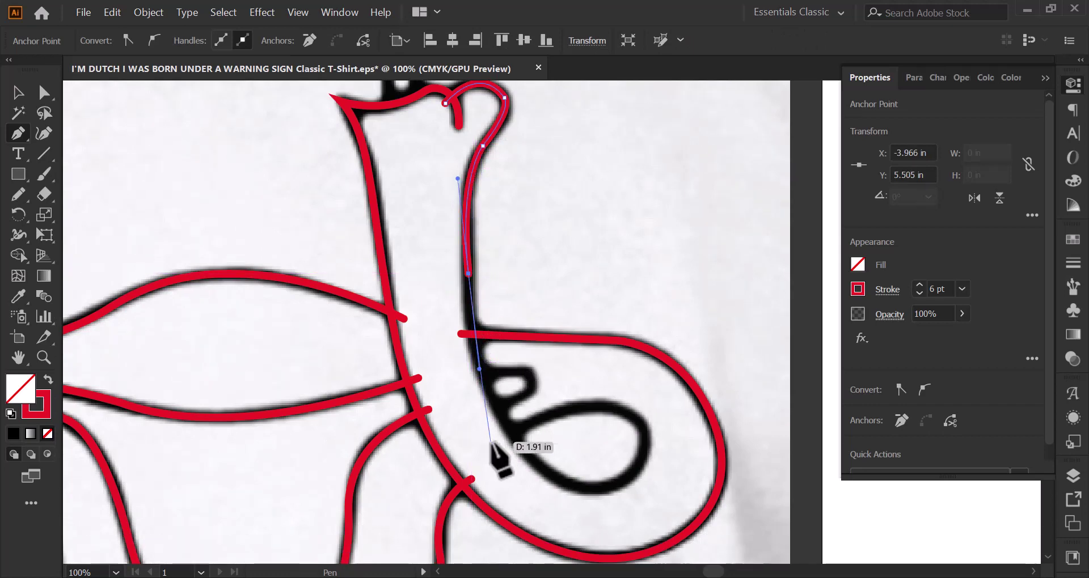
{"action": "left_click_drag", "start_coordinate": [594, 488], "coordinate": [682, 500]}
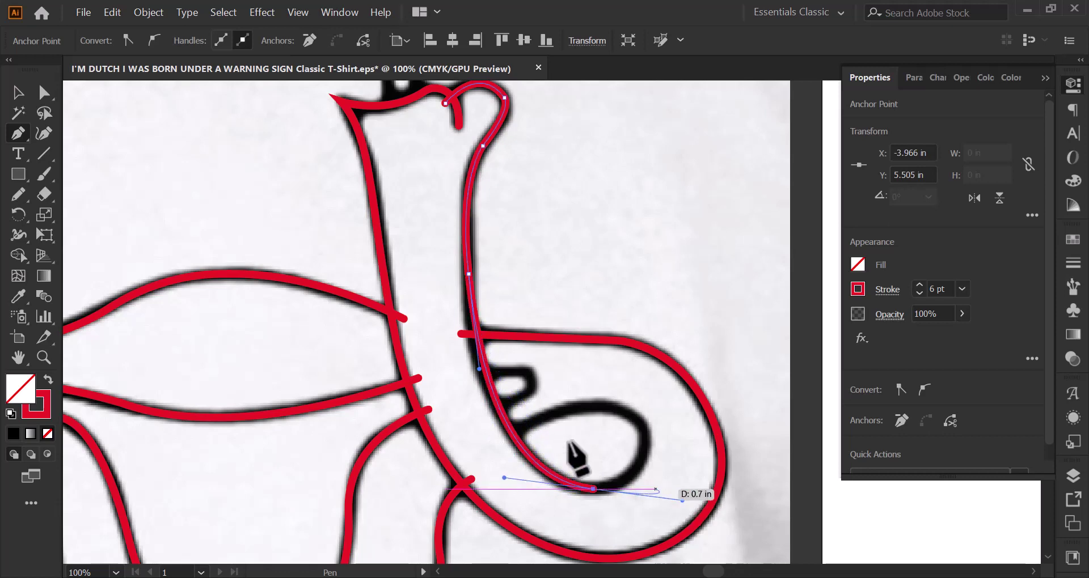
{"action": "left_click_drag", "start_coordinate": [480, 369], "coordinate": [466, 361]}
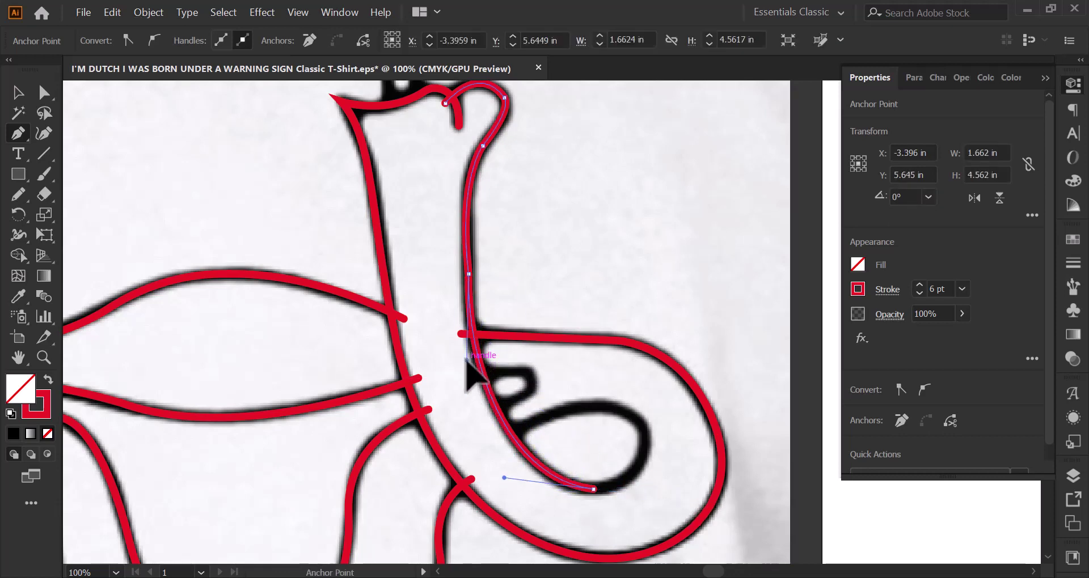
{"action": "left_click_drag", "start_coordinate": [565, 410], "coordinate": [471, 438]}
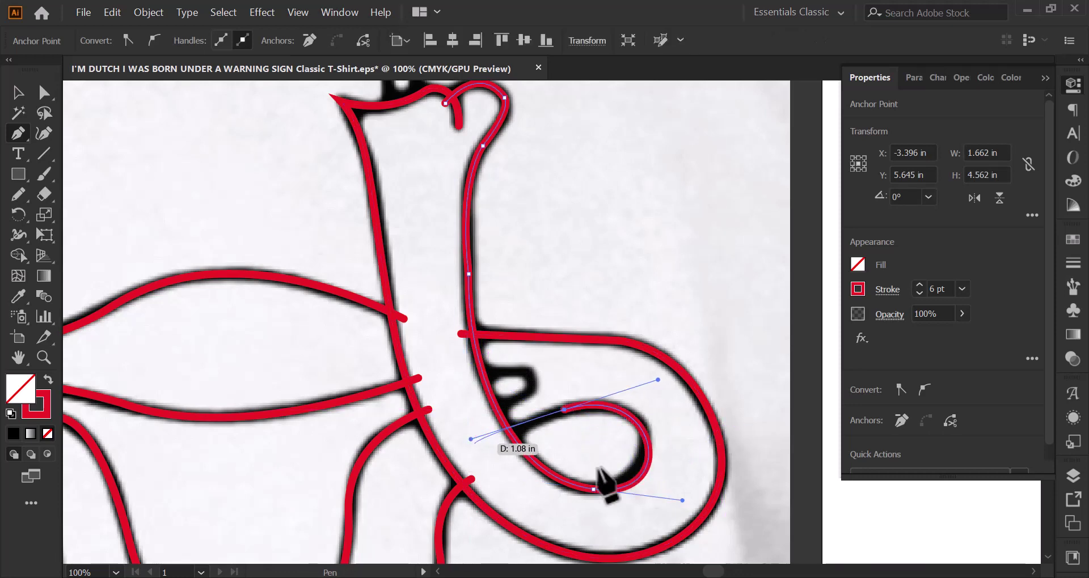
{"action": "left_click_drag", "start_coordinate": [682, 500], "coordinate": [678, 486]}
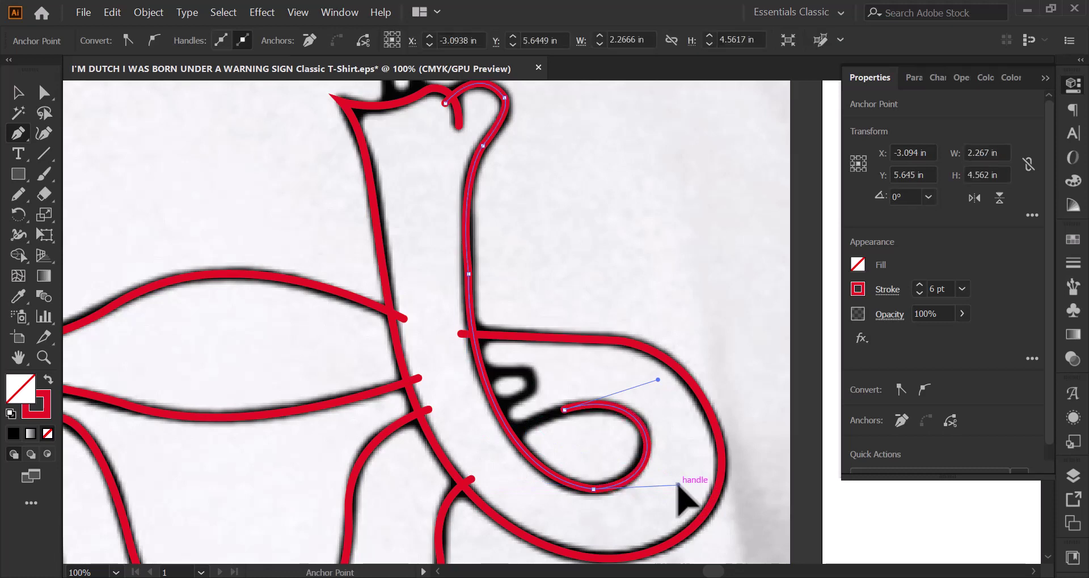
{"action": "left_click_drag", "start_coordinate": [500, 456], "coordinate": [471, 442]}
{"action": "key", "text": "Escape"}
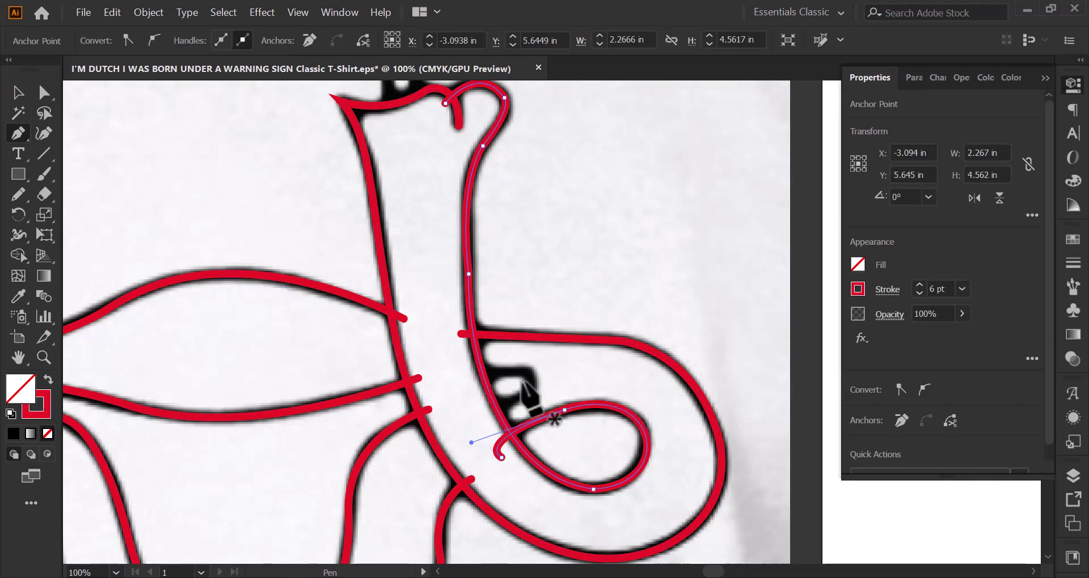
{"action": "scroll", "coordinate": [516, 384], "scroll_direction": "up", "scroll_amount": 1}
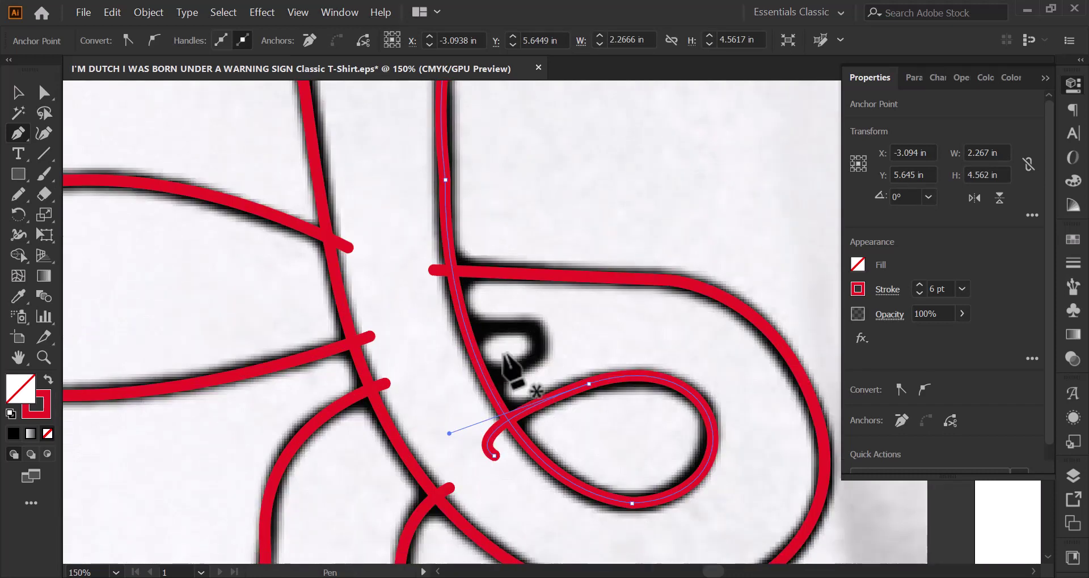
Draw a short red arc over the small inner bump.
{"action": "left_click", "coordinate": [457, 333]}
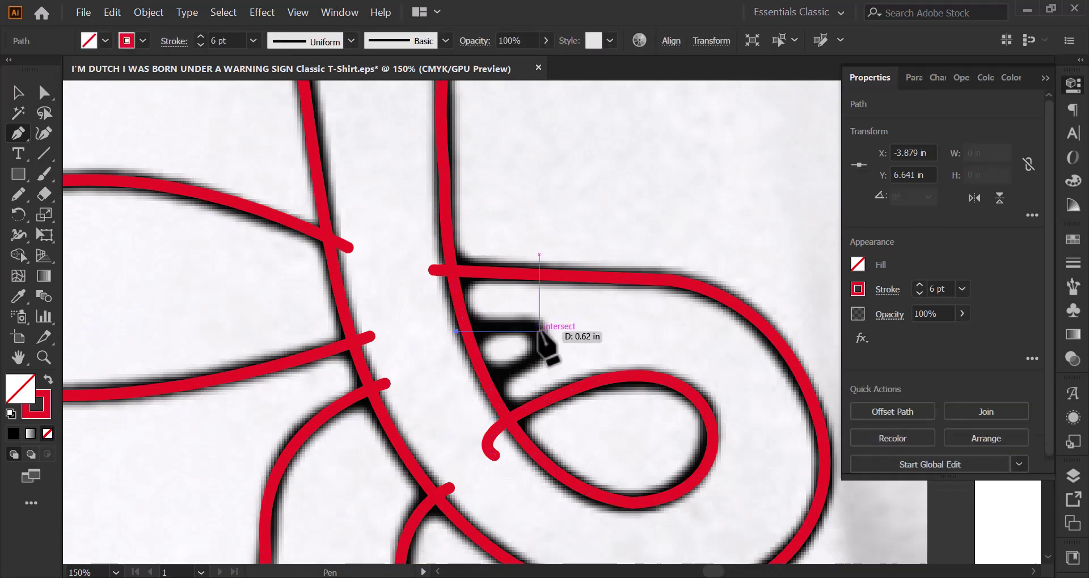
{"action": "left_click_drag", "start_coordinate": [540, 340], "coordinate": [541, 369]}
{"action": "left_click", "coordinate": [477, 386]}
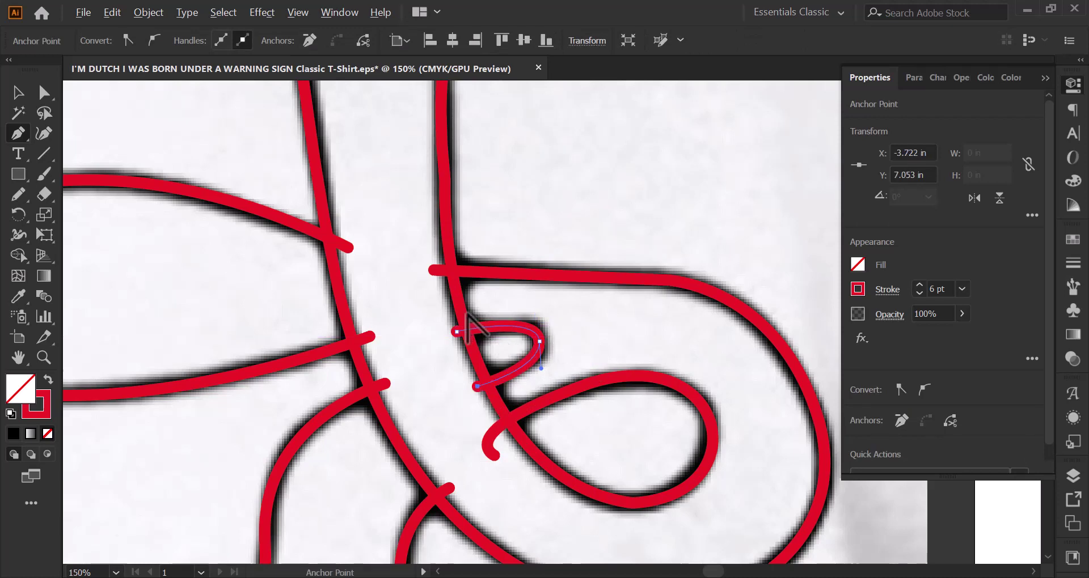
{"action": "scroll", "coordinate": [466, 322], "scroll_direction": "down", "scroll_amount": 1}
{"action": "scroll", "coordinate": [461, 316], "scroll_direction": "down", "scroll_amount": 1}
{"action": "scroll", "coordinate": [397, 164], "scroll_direction": "up", "scroll_amount": 2}
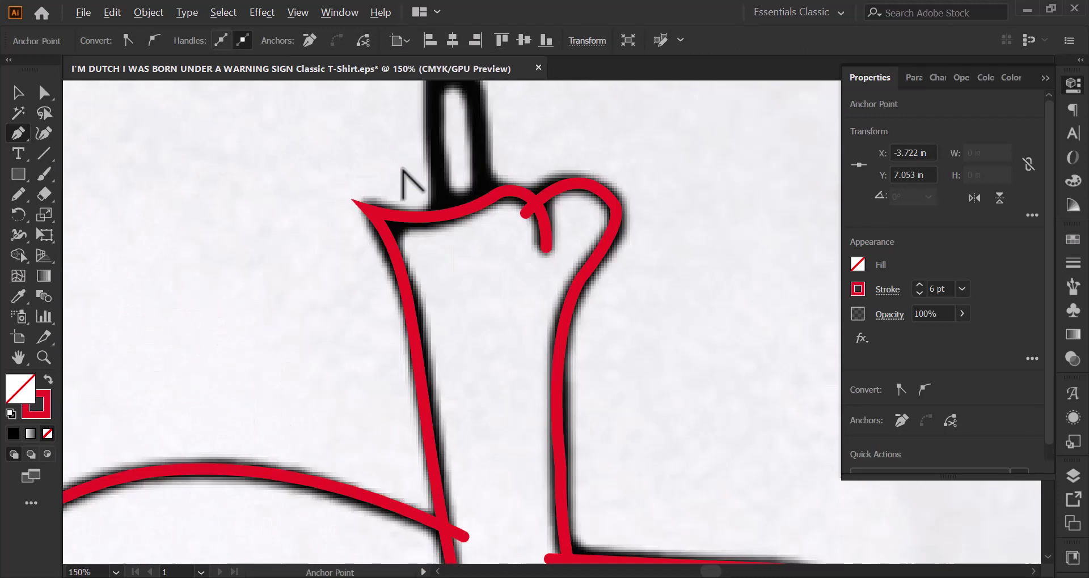
Trace the upright stub with a rounded tip and nudge its lower-left point slightly left.
{"action": "left_click", "coordinate": [449, 318]}
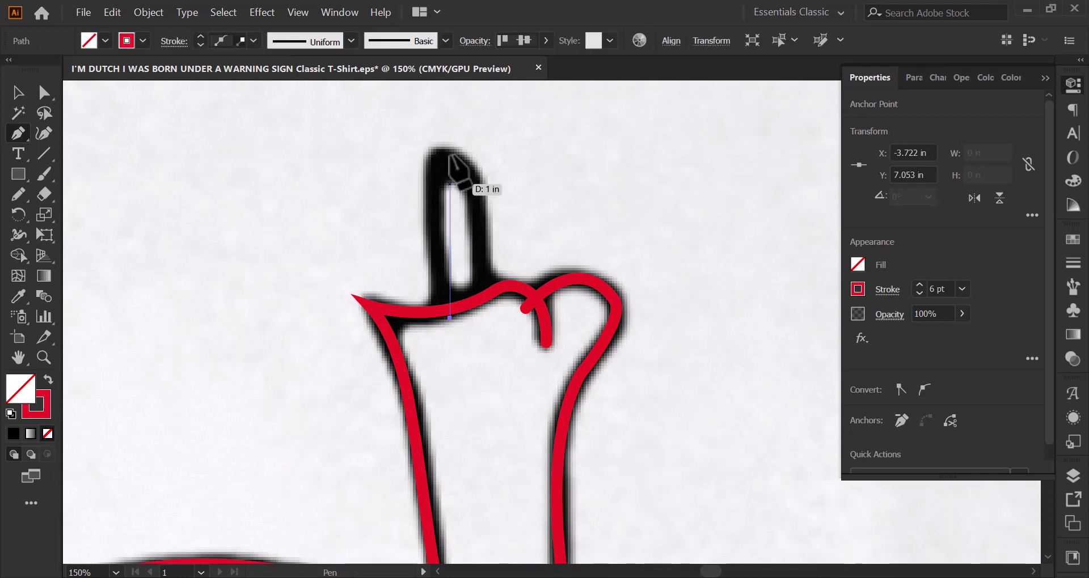
{"action": "left_click_drag", "start_coordinate": [444, 162], "coordinate": [468, 152]}
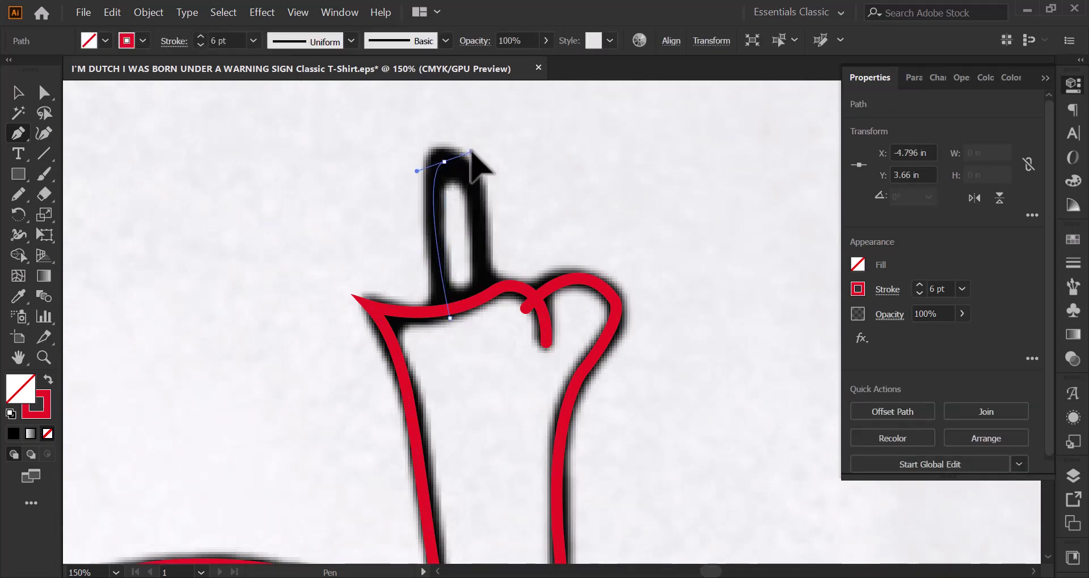
{"action": "left_click", "coordinate": [488, 304]}
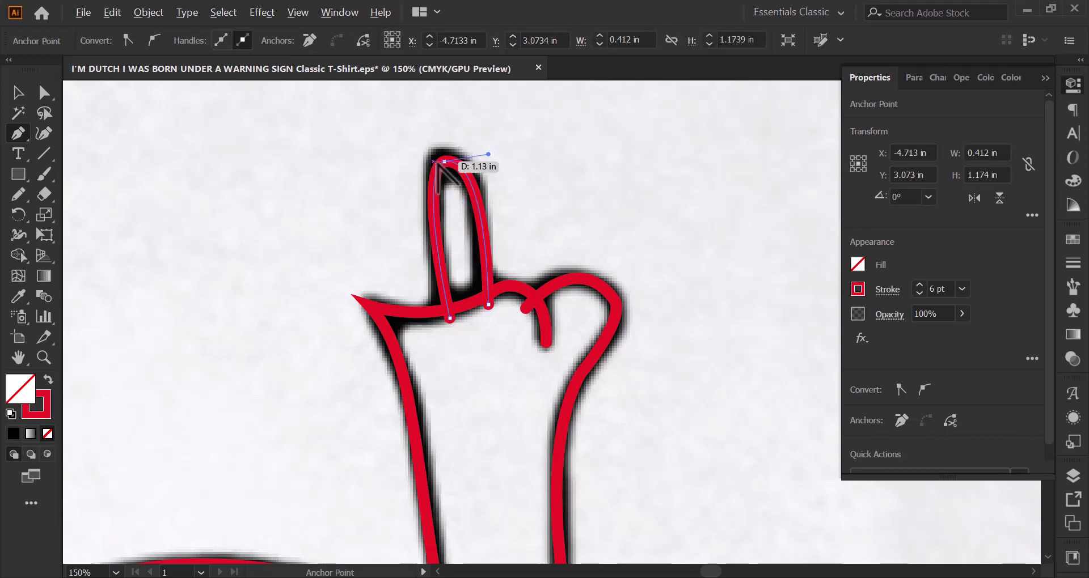
{"action": "left_click_drag", "start_coordinate": [471, 152], "coordinate": [489, 153]}
{"action": "left_click", "coordinate": [44, 92]}
{"action": "left_click", "coordinate": [444, 162]}
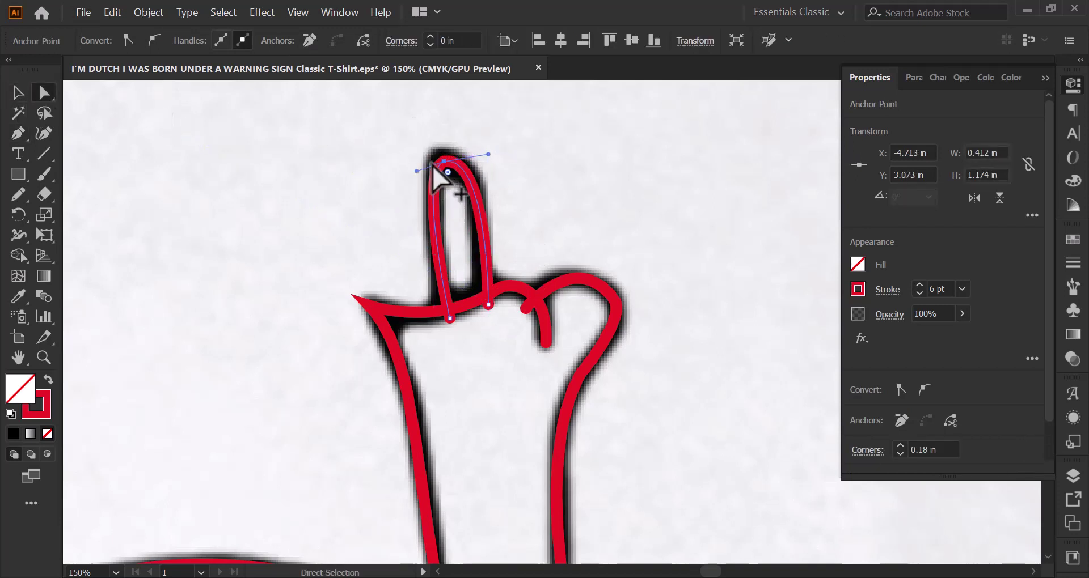
{"action": "left_click", "coordinate": [450, 319]}
{"action": "left_click_drag", "start_coordinate": [451, 320], "coordinate": [448, 318]}
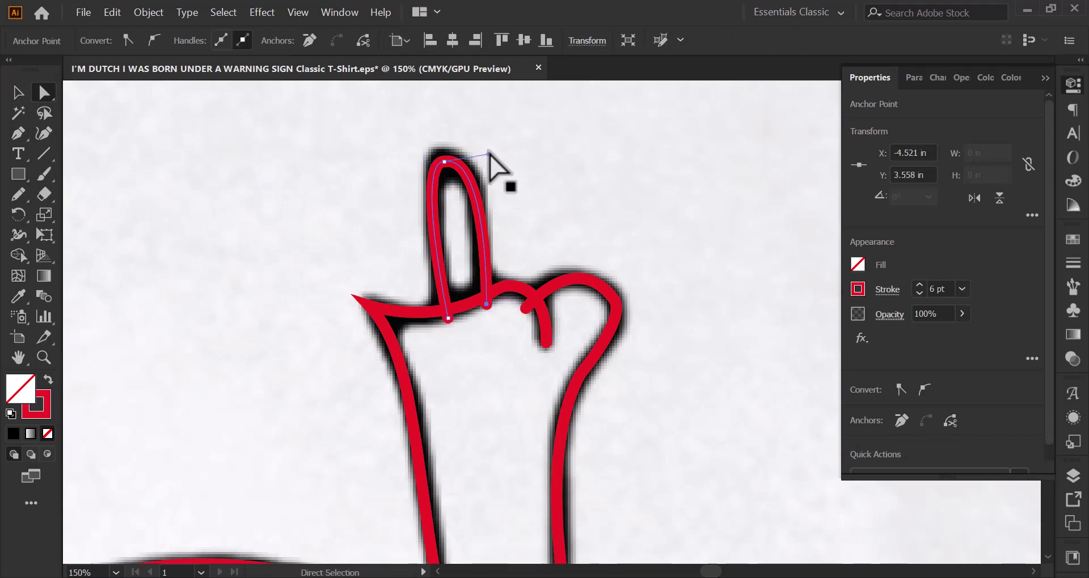
{"action": "left_click", "coordinate": [444, 161]}
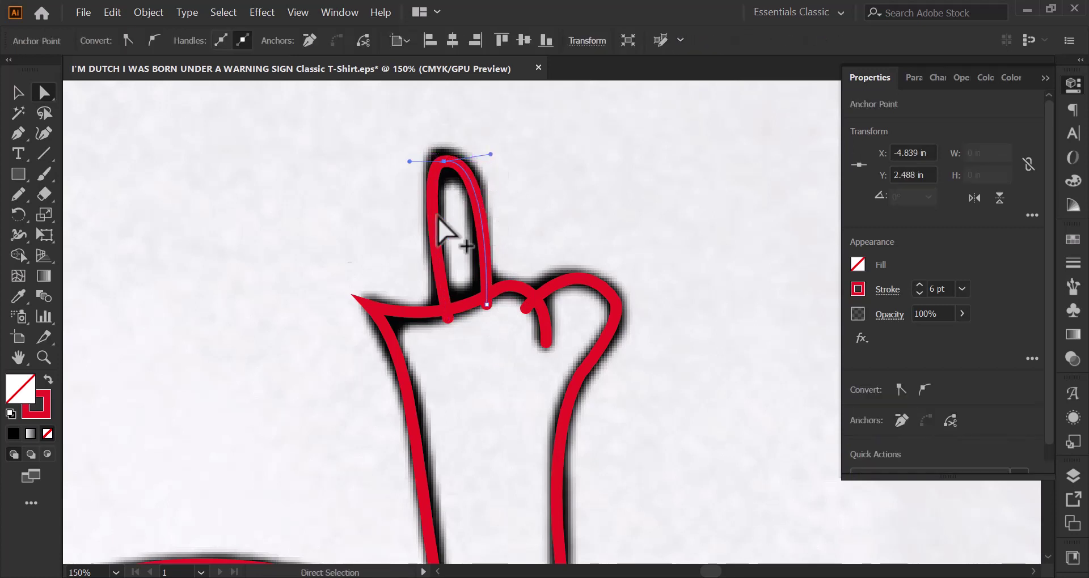
Round the top shape's left corner to about 0.04 in radius.
{"action": "left_click", "coordinate": [370, 307]}
{"action": "left_click_drag", "start_coordinate": [379, 315], "coordinate": [381, 317]}
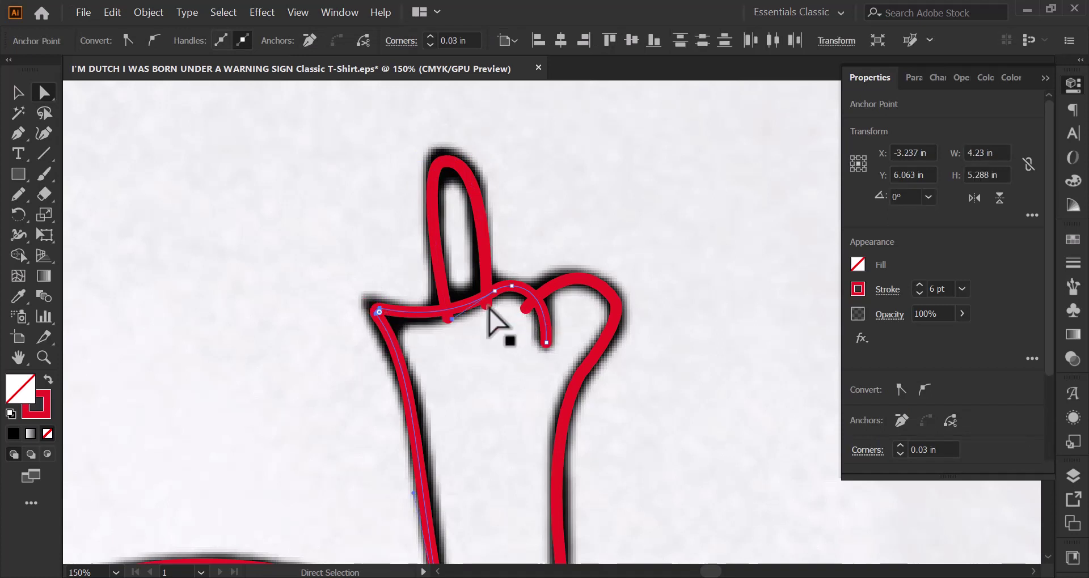
{"action": "left_click", "coordinate": [626, 310]}
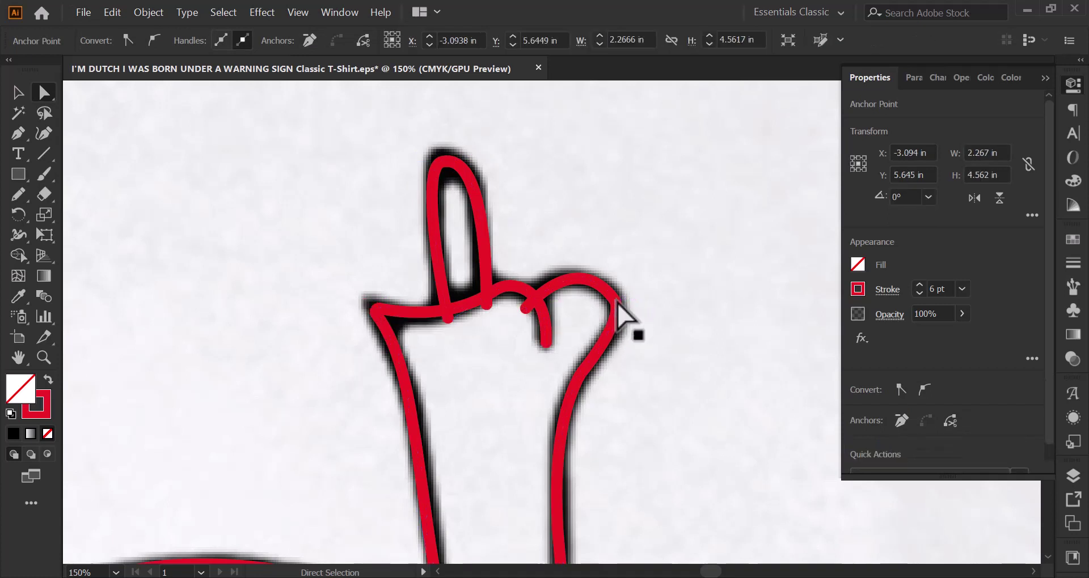
{"action": "left_click", "coordinate": [611, 314]}
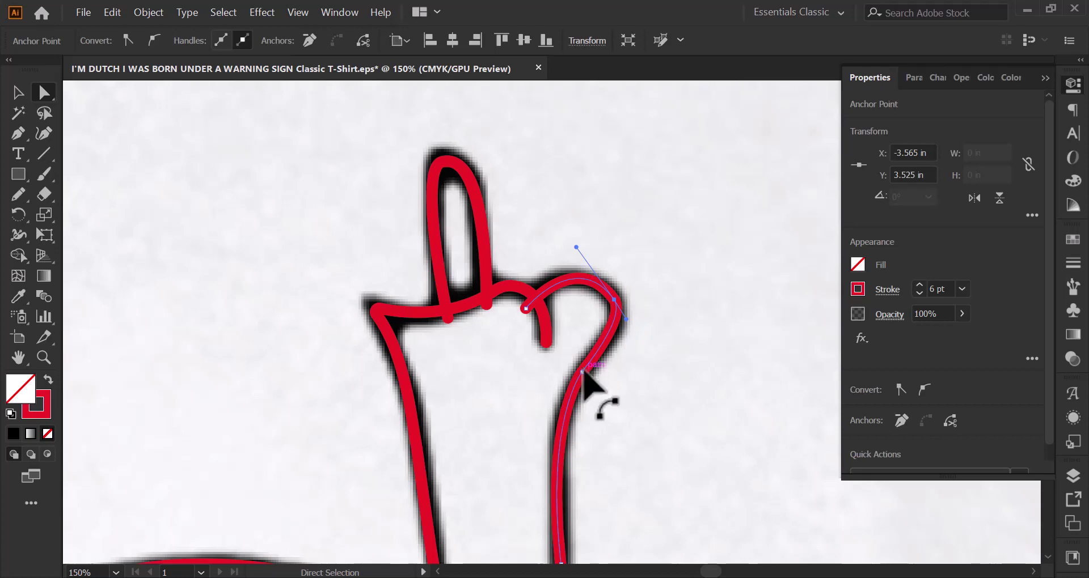
Select the whole red uterus outline and expand its strokes into filled shapes with Object > Expand.
{"action": "scroll", "coordinate": [582, 372], "scroll_direction": "down", "scroll_amount": 3}
{"action": "scroll", "coordinate": [561, 379], "scroll_direction": "down", "scroll_amount": 5}
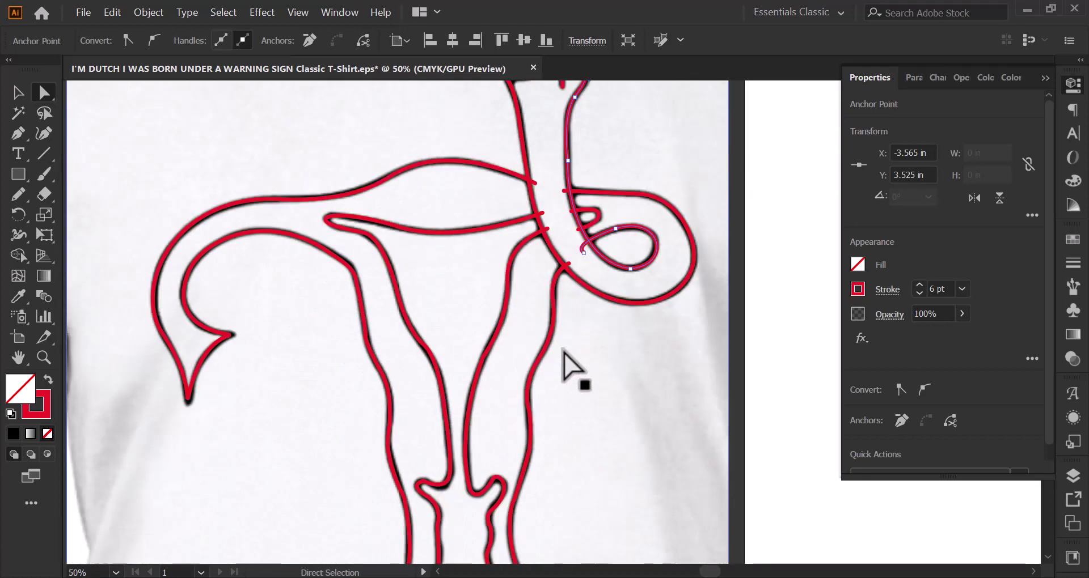
{"action": "scroll", "coordinate": [499, 334], "scroll_direction": "up", "scroll_amount": 3}
{"action": "scroll", "coordinate": [499, 334], "scroll_direction": "up", "scroll_amount": 2}
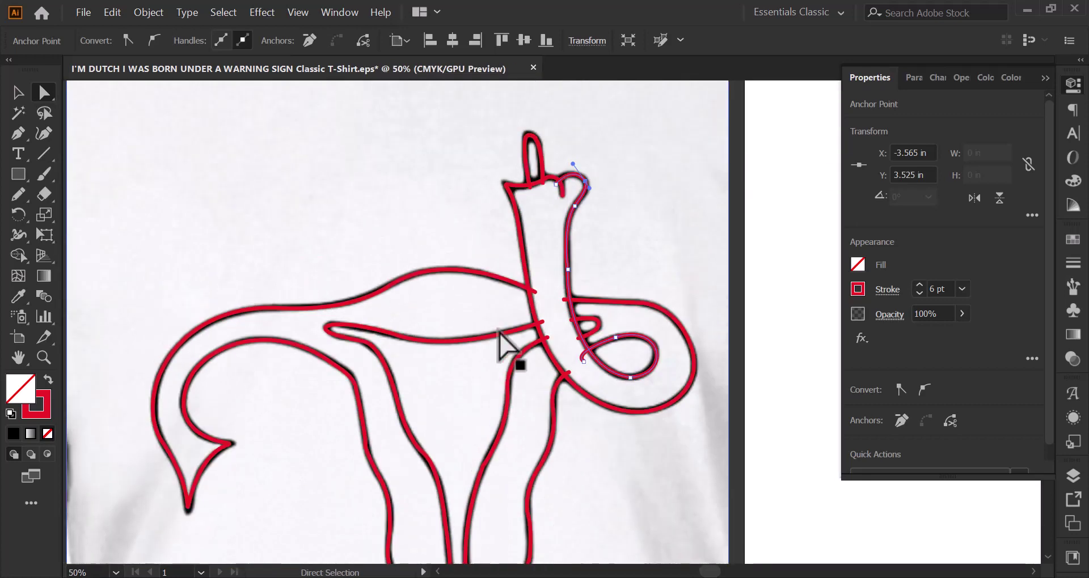
{"action": "left_click", "coordinate": [17, 92]}
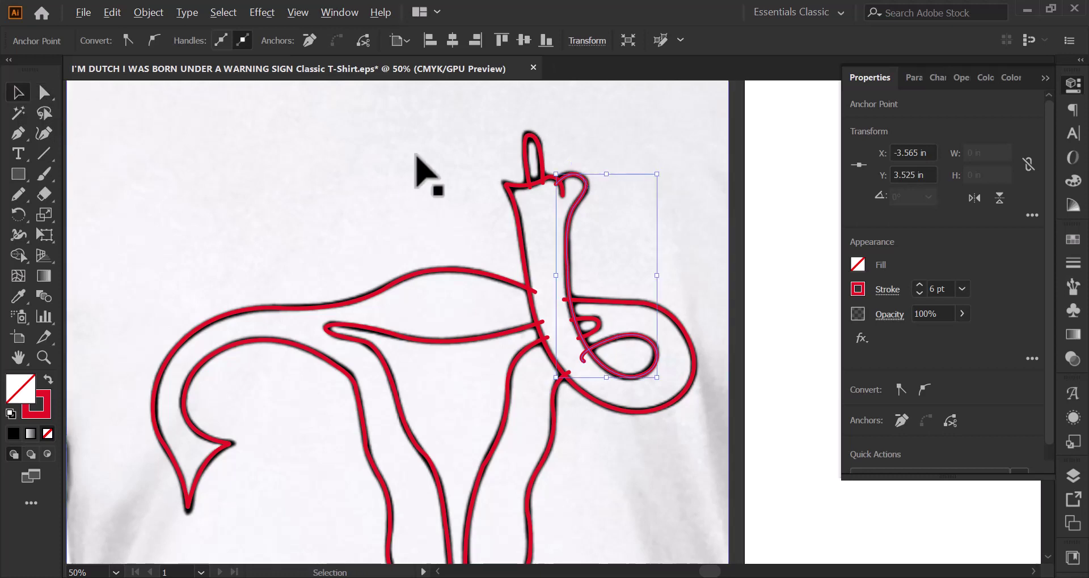
{"action": "scroll", "coordinate": [272, 140], "scroll_direction": "down", "scroll_amount": 3}
{"action": "left_click", "coordinate": [266, 122]}
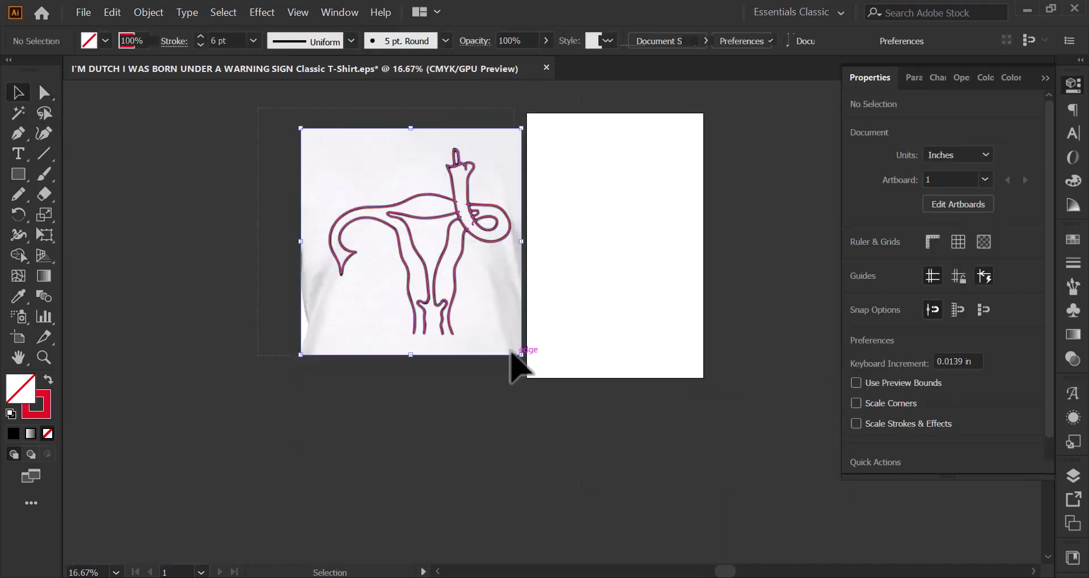
{"action": "left_click_drag", "start_coordinate": [527, 374], "coordinate": [291, 117]}
{"action": "left_click", "coordinate": [352, 189], "text": "shift"}
{"action": "left_click", "coordinate": [145, 14]}
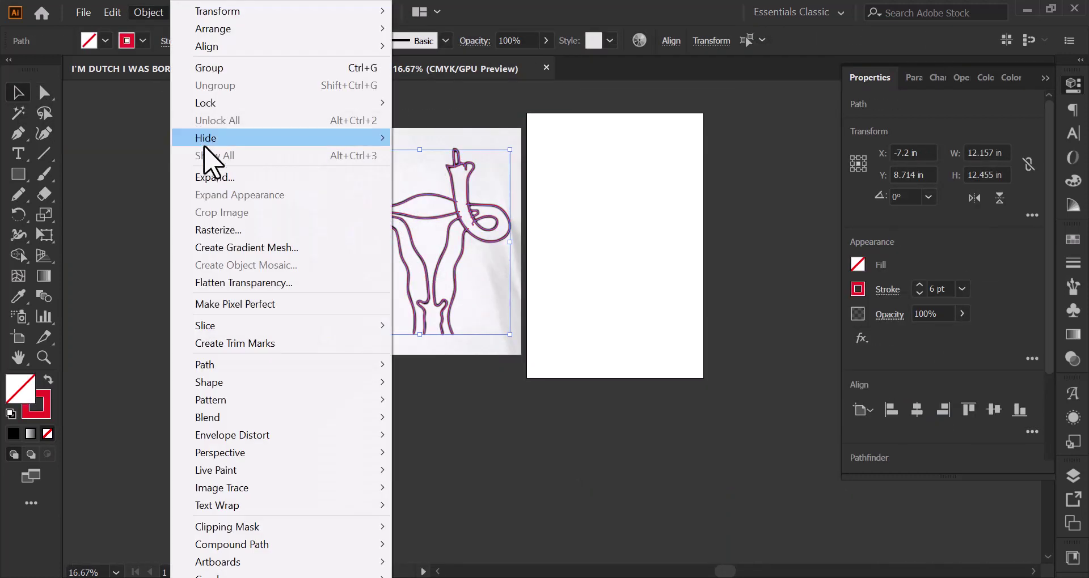
{"action": "left_click", "coordinate": [209, 175]}
{"action": "left_click", "coordinate": [530, 397]}
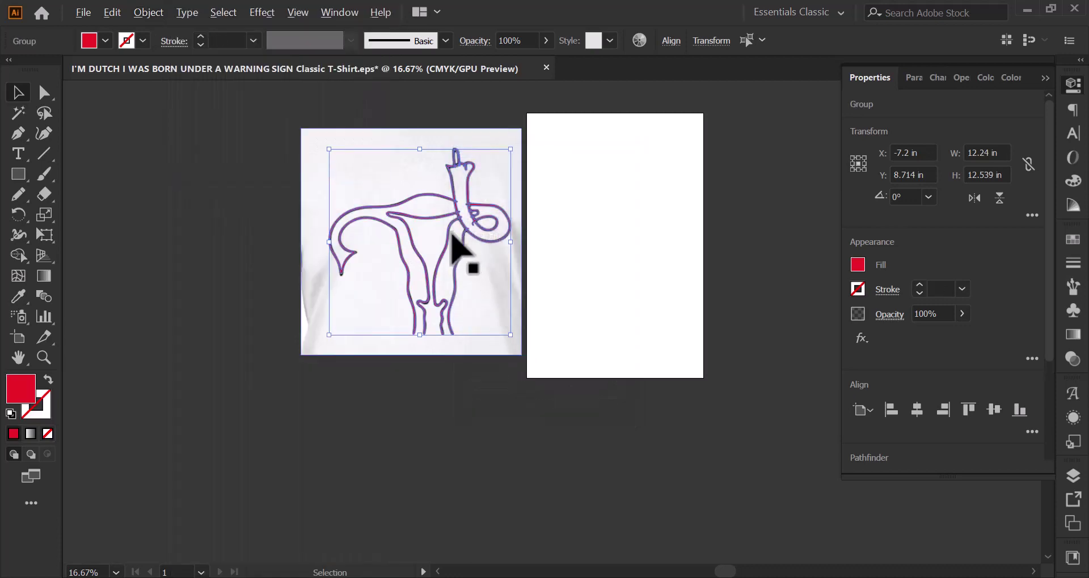
{"action": "key", "text": "ctrl+1"}
Use the Shape Builder to delete the protruding end caps past the crossings.
{"action": "key", "text": "shift+m"}
{"action": "key", "text": "ctrl+equal"}
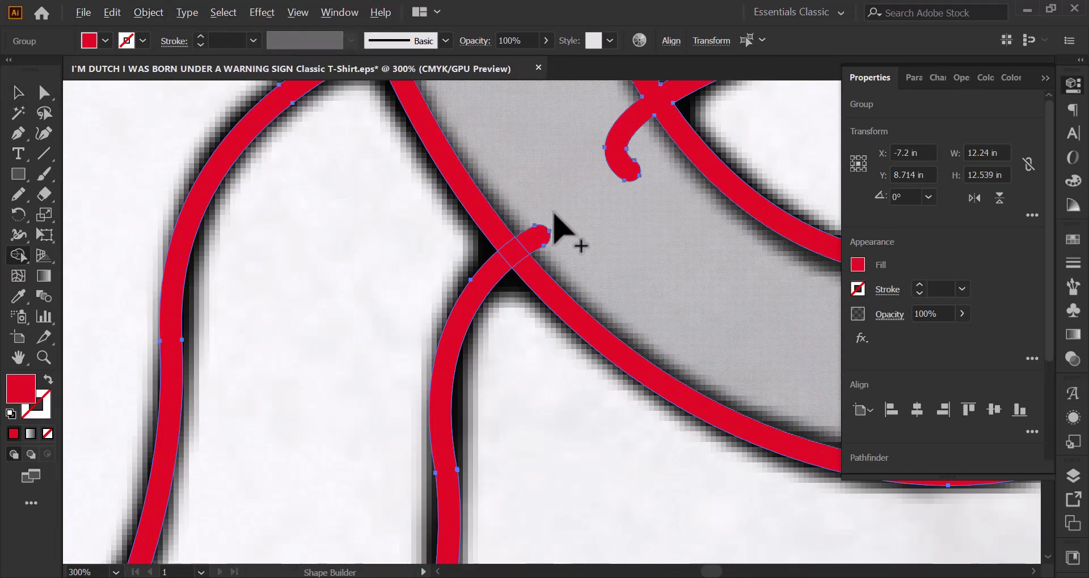
{"action": "key", "text": "ctrl+equal"}
{"action": "key", "text": "ctrl+equal"}
{"action": "left_click_drag", "start_coordinate": [377, 109], "coordinate": [401, 200]}
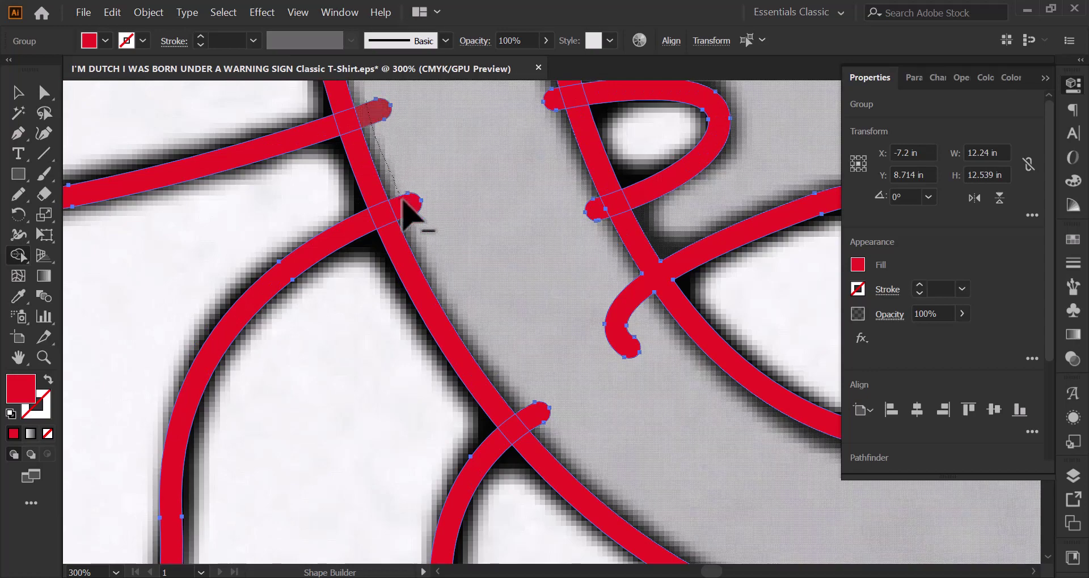
{"action": "left_click_drag", "start_coordinate": [513, 381], "coordinate": [553, 420]}
{"action": "scroll", "coordinate": [486, 343], "scroll_direction": "down", "scroll_amount": 1}
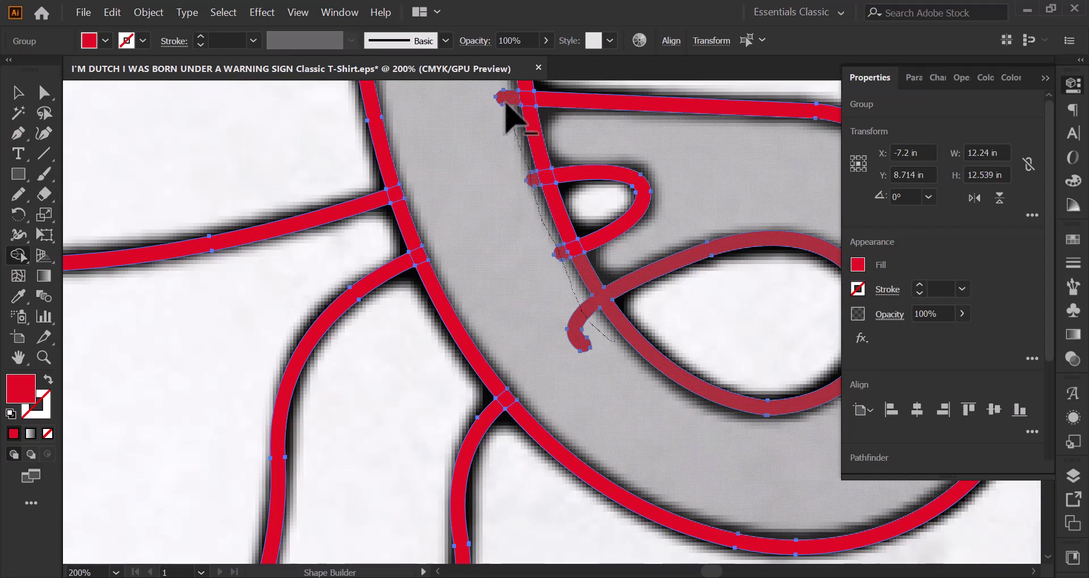
{"action": "scroll", "coordinate": [488, 142], "scroll_direction": "up", "scroll_amount": 3}
{"action": "scroll", "coordinate": [389, 279], "scroll_direction": "down", "scroll_amount": 3}
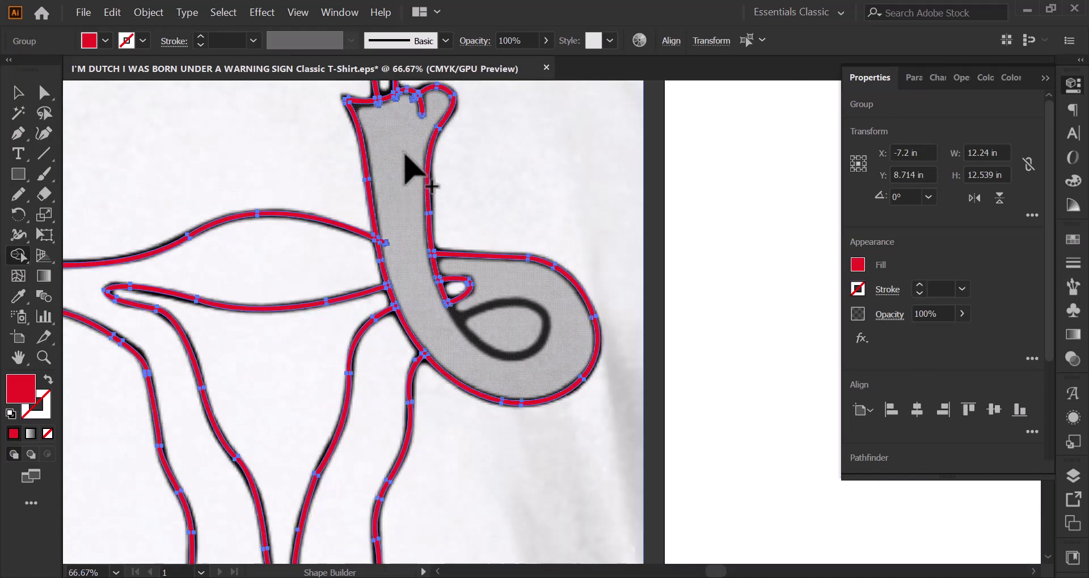
{"action": "scroll", "coordinate": [420, 134], "scroll_direction": "up", "scroll_amount": 4}
{"action": "scroll", "coordinate": [511, 199], "scroll_direction": "up", "scroll_amount": 2}
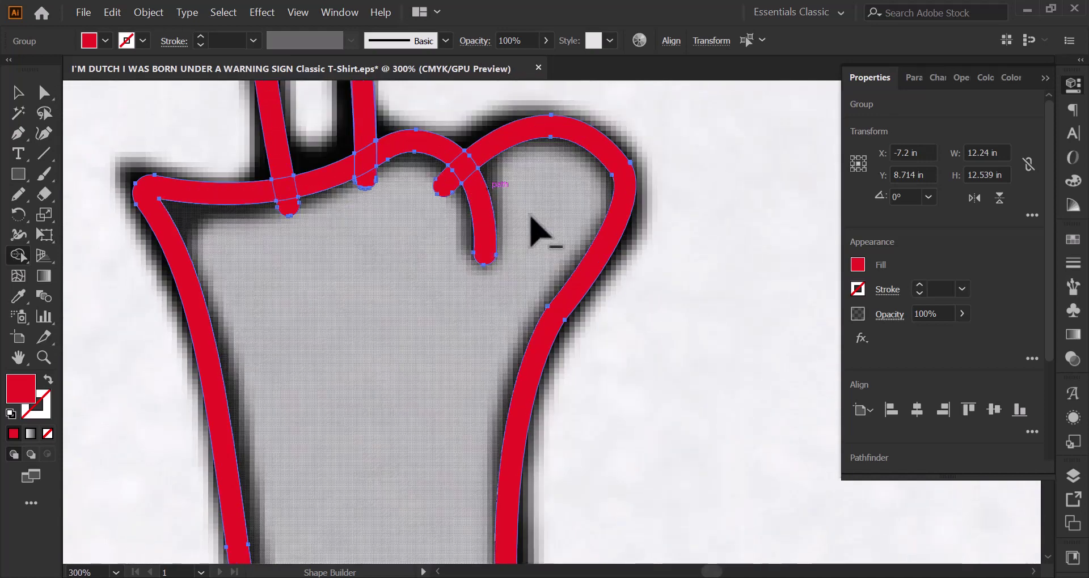
Remove the small curl at the top, then undo that removal.
{"action": "left_click", "coordinate": [446, 199], "text": "alt"}
{"action": "key", "text": "ctrl+z"}
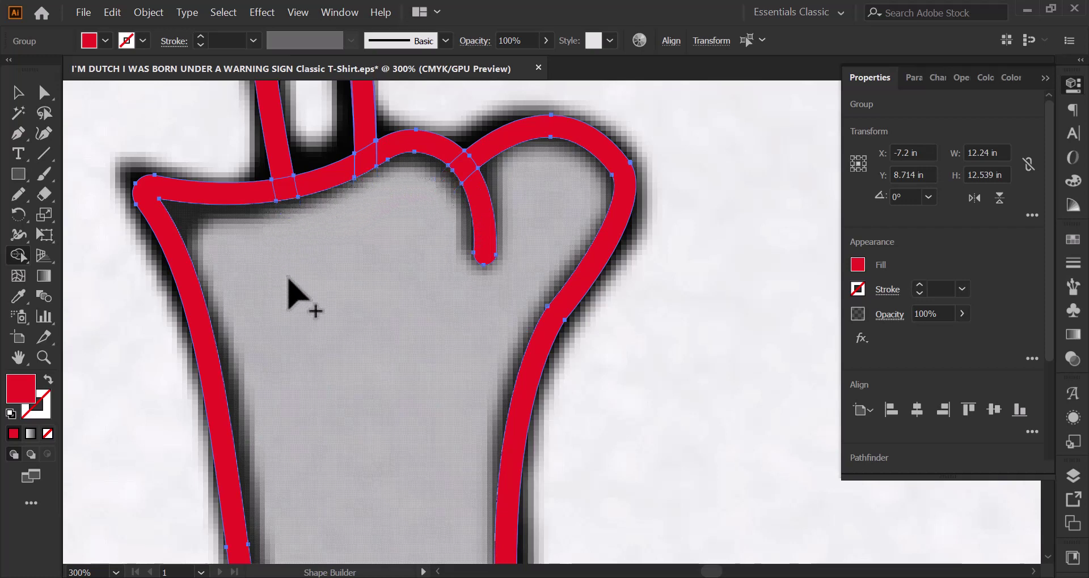
{"action": "scroll", "coordinate": [287, 287], "scroll_direction": "down", "scroll_amount": 3}
{"action": "scroll", "coordinate": [286, 286], "scroll_direction": "up", "scroll_amount": 4}
{"action": "scroll", "coordinate": [286, 286], "scroll_direction": "down", "scroll_amount": 5}
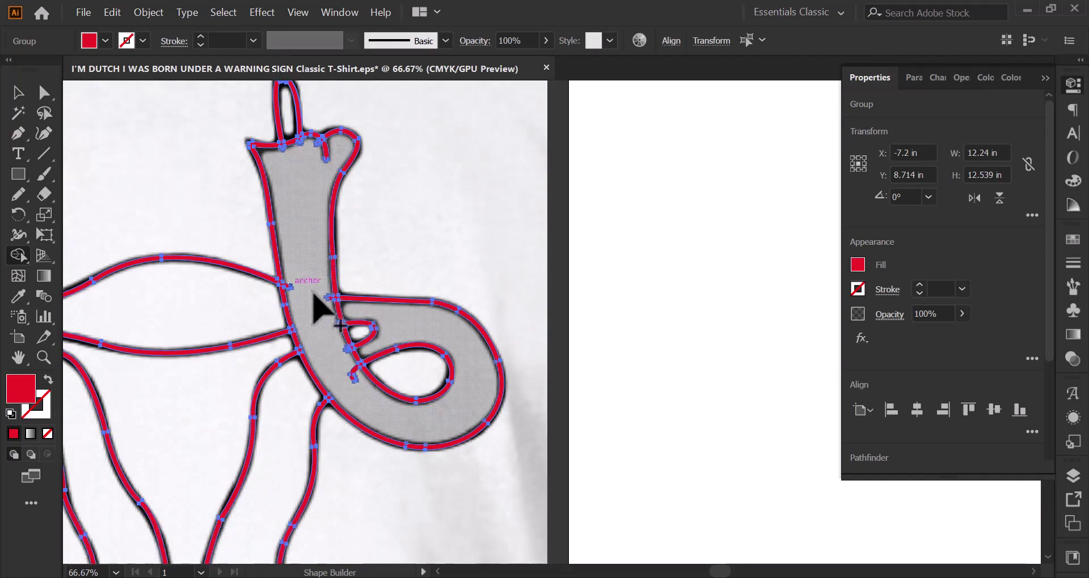
{"action": "scroll", "coordinate": [377, 432], "scroll_direction": "up", "scroll_amount": 5}
{"action": "scroll", "coordinate": [377, 432], "scroll_direction": "down", "scroll_amount": 3}
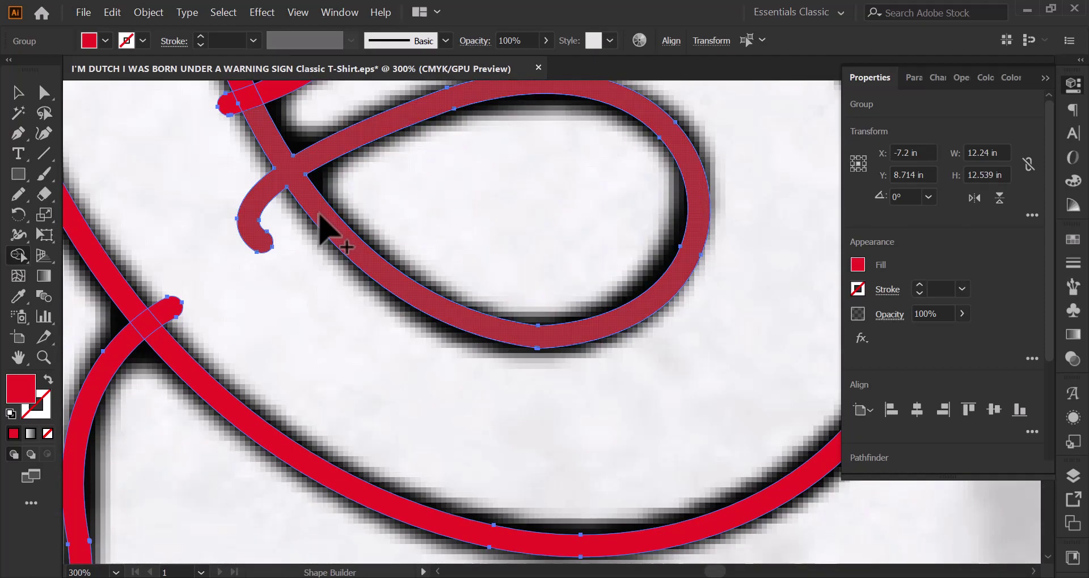
Isolate the loop stroke and remove its short tail.
{"action": "left_click", "coordinate": [323, 237]}
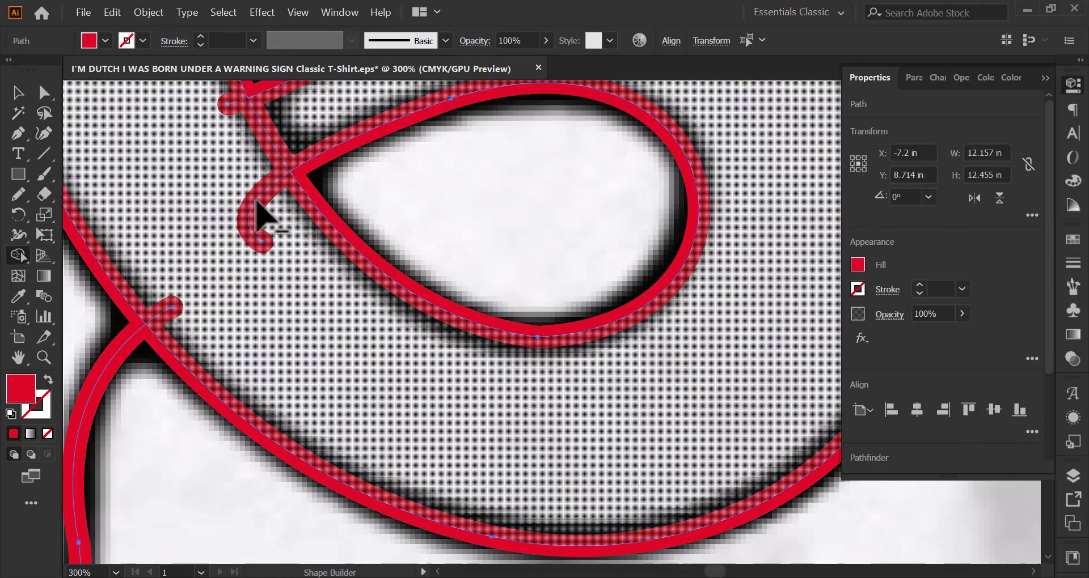
{"action": "left_click", "coordinate": [260, 217], "text": "alt"}
{"action": "scroll", "coordinate": [260, 209], "scroll_direction": "up", "scroll_amount": 2}
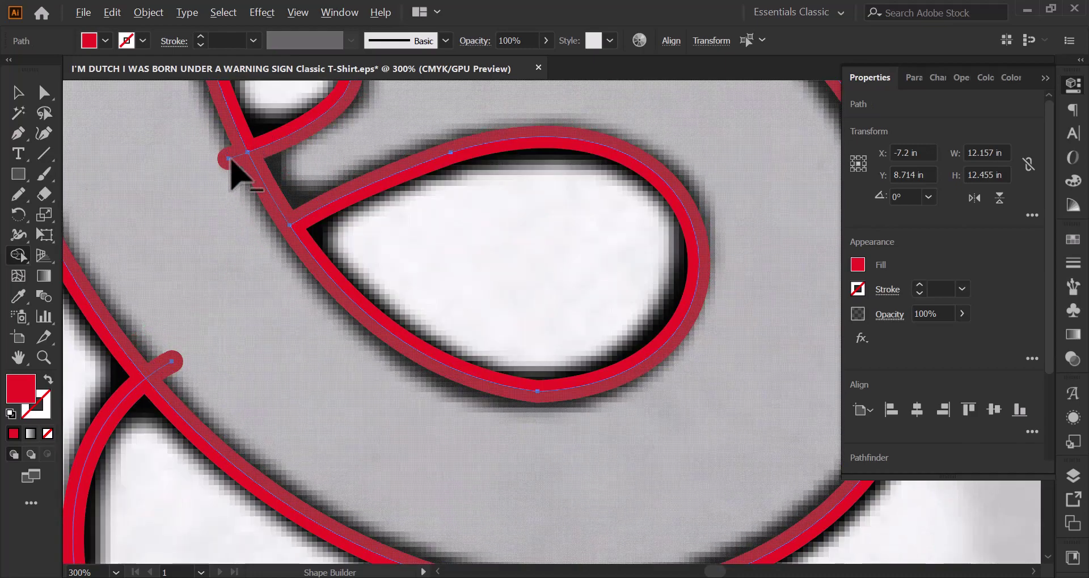
{"action": "scroll", "coordinate": [244, 181], "scroll_direction": "down", "scroll_amount": 2}
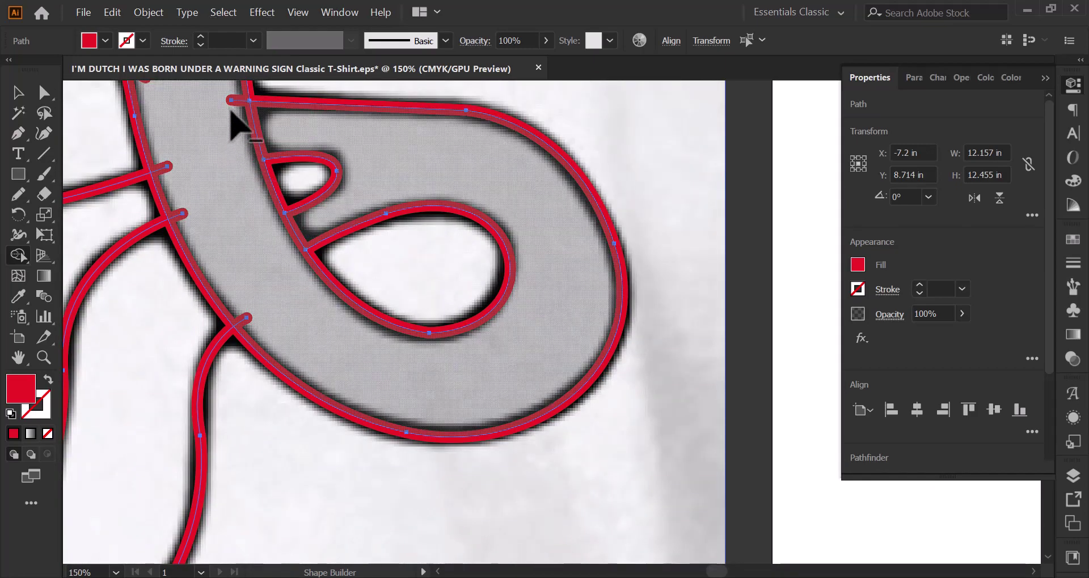
Delete the small stray stubs at the upper, middle and lower junctions.
{"action": "left_click", "coordinate": [232, 102], "text": "alt"}
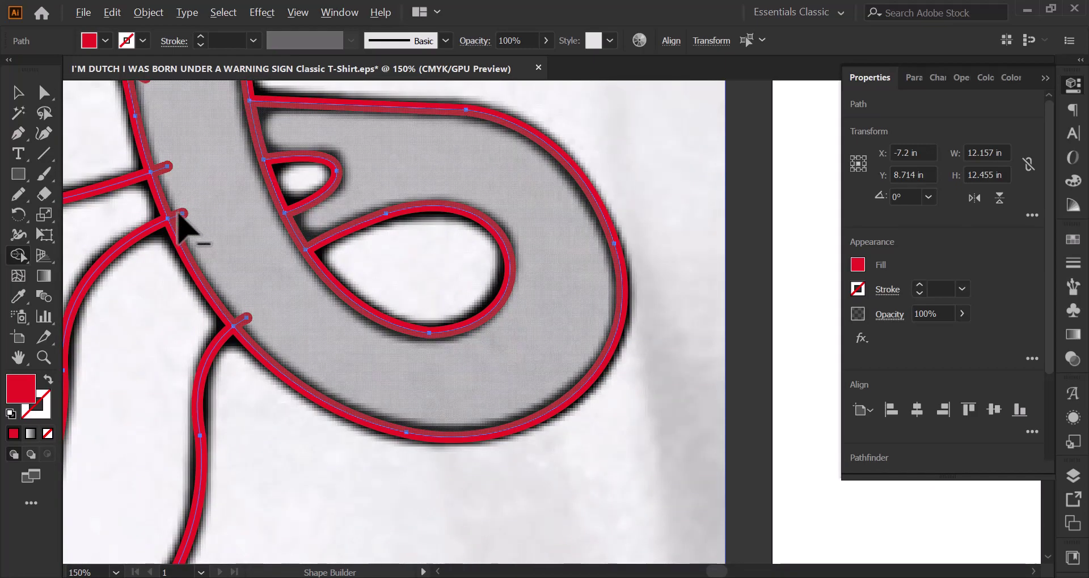
{"action": "left_click", "coordinate": [179, 215], "text": "alt"}
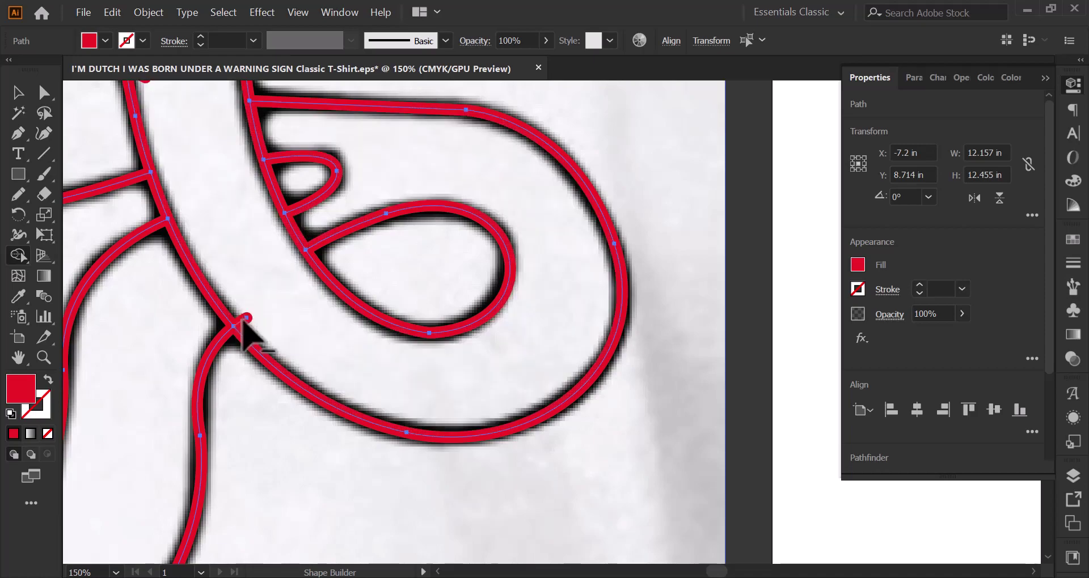
{"action": "left_click", "coordinate": [243, 320], "text": "alt"}
{"action": "scroll", "coordinate": [352, 333], "scroll_direction": "down", "scroll_amount": 3}
{"action": "scroll", "coordinate": [347, 320], "scroll_direction": "up", "scroll_amount": 5, "text": "alt"}
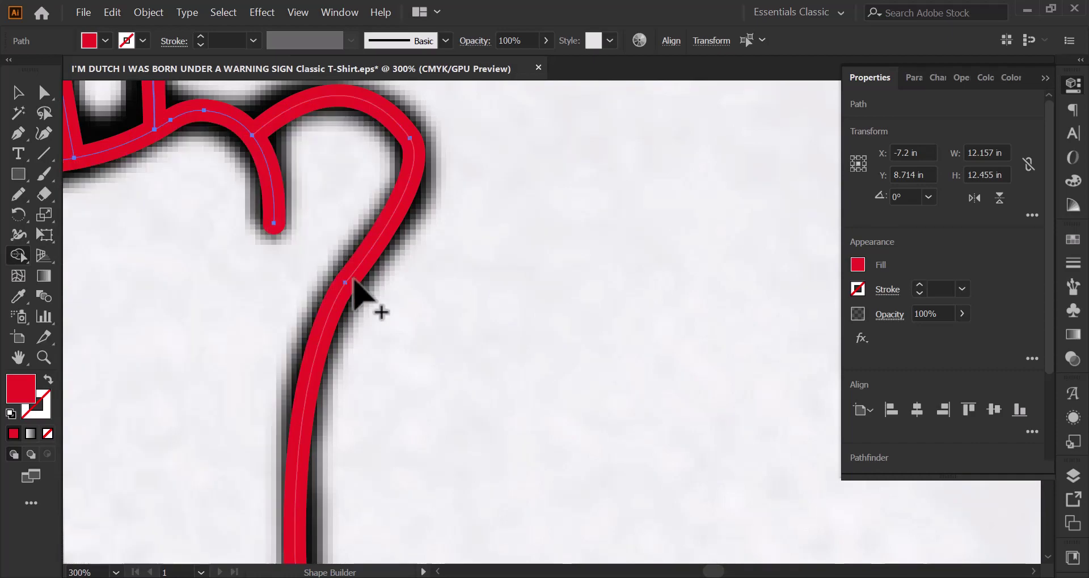
{"action": "scroll", "coordinate": [359, 284], "scroll_direction": "down", "scroll_amount": 4, "text": "alt"}
{"action": "scroll", "coordinate": [290, 226], "scroll_direction": "up", "scroll_amount": 4, "text": "alt"}
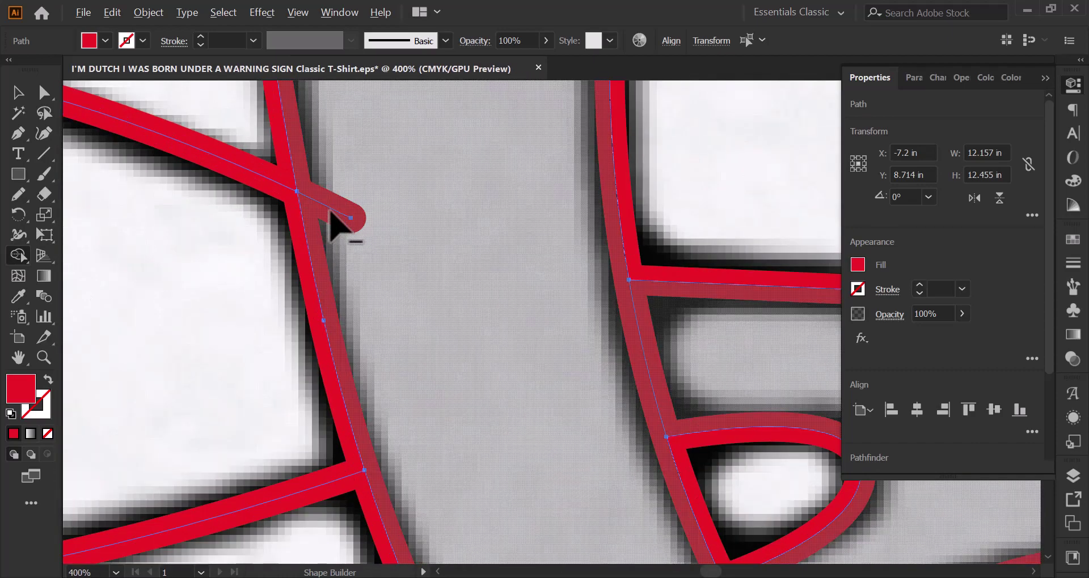
{"action": "scroll", "coordinate": [328, 219], "scroll_direction": "down", "scroll_amount": 2, "text": "alt"}
{"action": "scroll", "coordinate": [255, 250], "scroll_direction": "down", "scroll_amount": 1, "text": "alt"}
{"action": "scroll", "coordinate": [253, 247], "scroll_direction": "down", "scroll_amount": 2, "text": "alt"}
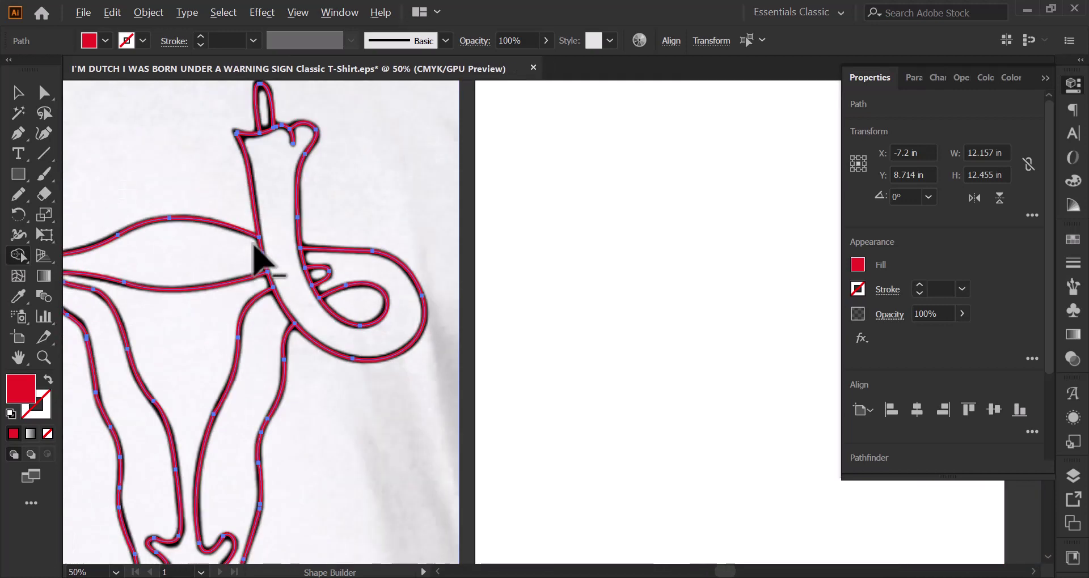
{"action": "scroll", "coordinate": [255, 248], "scroll_direction": "down", "scroll_amount": 3}
{"action": "scroll", "coordinate": [267, 267], "scroll_direction": "down", "scroll_amount": 2}
{"action": "scroll", "coordinate": [243, 479], "scroll_direction": "up", "scroll_amount": 4, "text": "alt"}
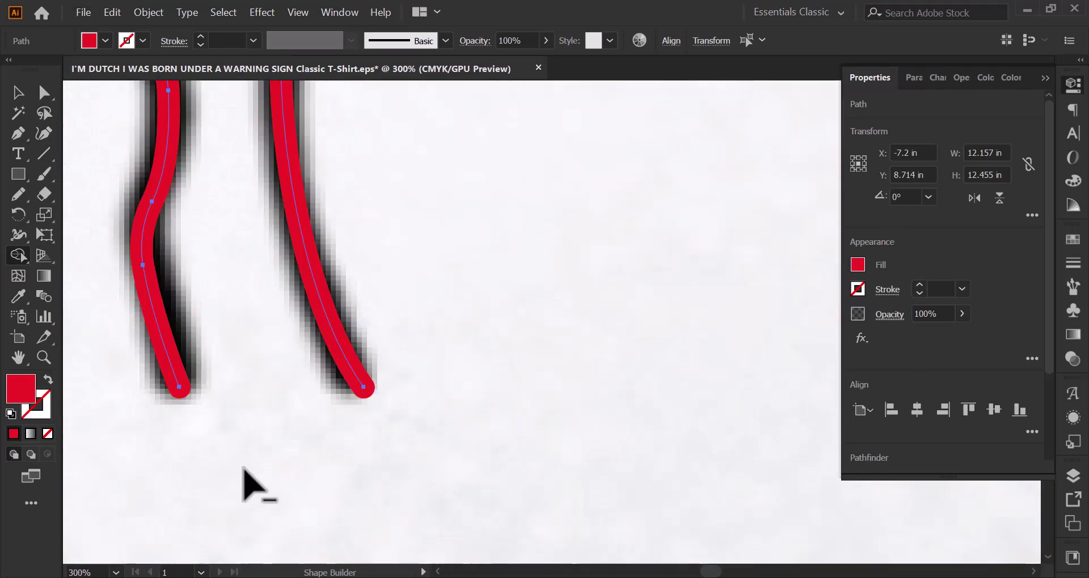
{"action": "scroll", "coordinate": [250, 486], "scroll_direction": "down", "scroll_amount": 4, "text": "alt"}
{"action": "scroll", "coordinate": [266, 479], "scroll_direction": "down", "scroll_amount": 1, "text": "alt"}
Expand the outline's remaining stroke into filled shapes.
{"action": "left_click_drag", "start_coordinate": [261, 439], "coordinate": [373, 424]}
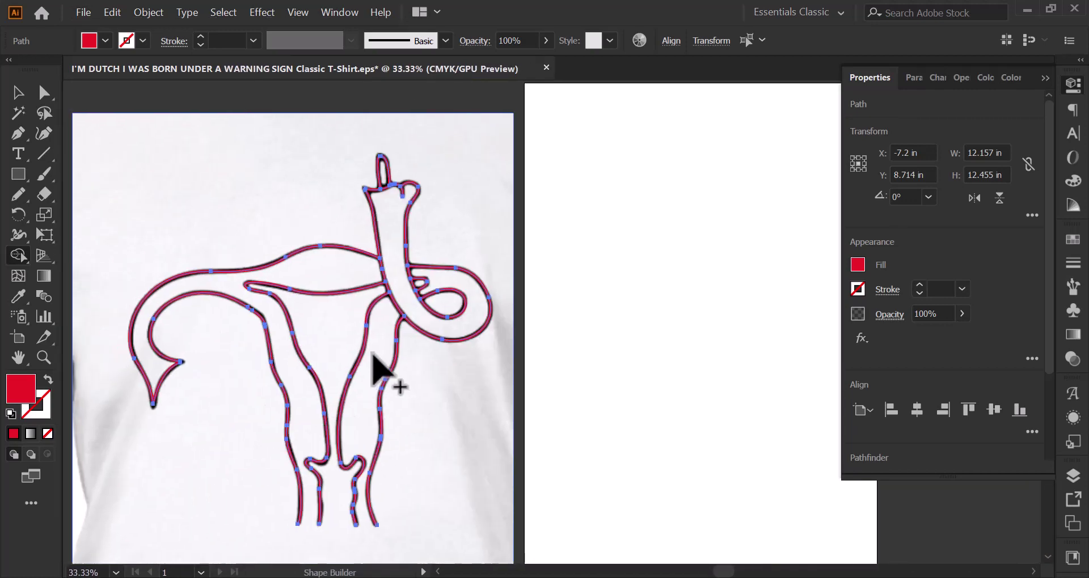
{"action": "left_click", "coordinate": [17, 92]}
{"action": "left_click", "coordinate": [148, 12]}
{"action": "left_click", "coordinate": [218, 176]}
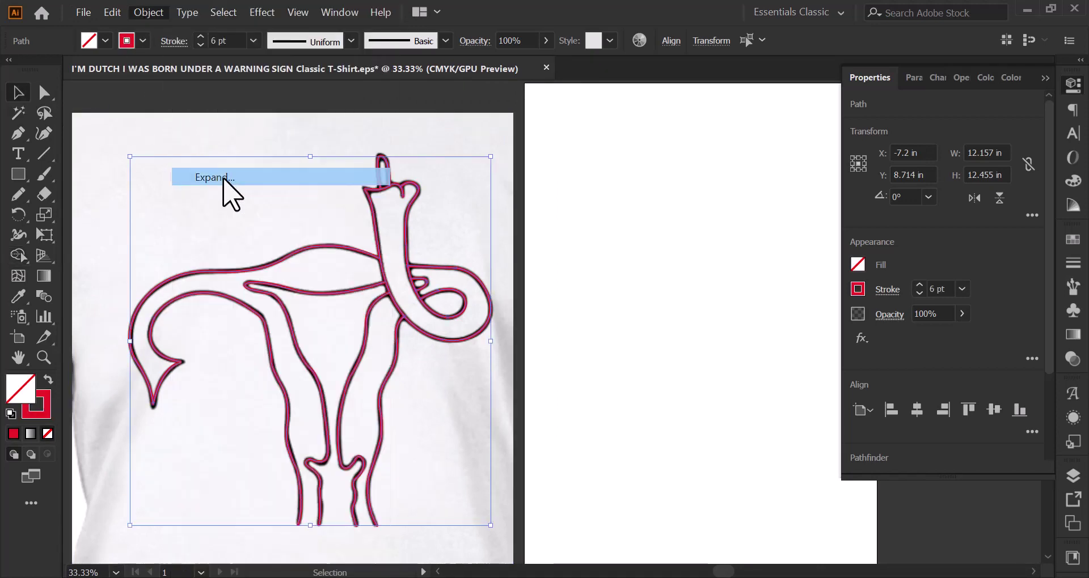
{"action": "left_click", "coordinate": [517, 397]}
Unite all outline pieces with Pathfinder into one red compound shape.
{"action": "scroll", "coordinate": [419, 306], "scroll_direction": "up", "scroll_amount": 3, "text": "alt"}
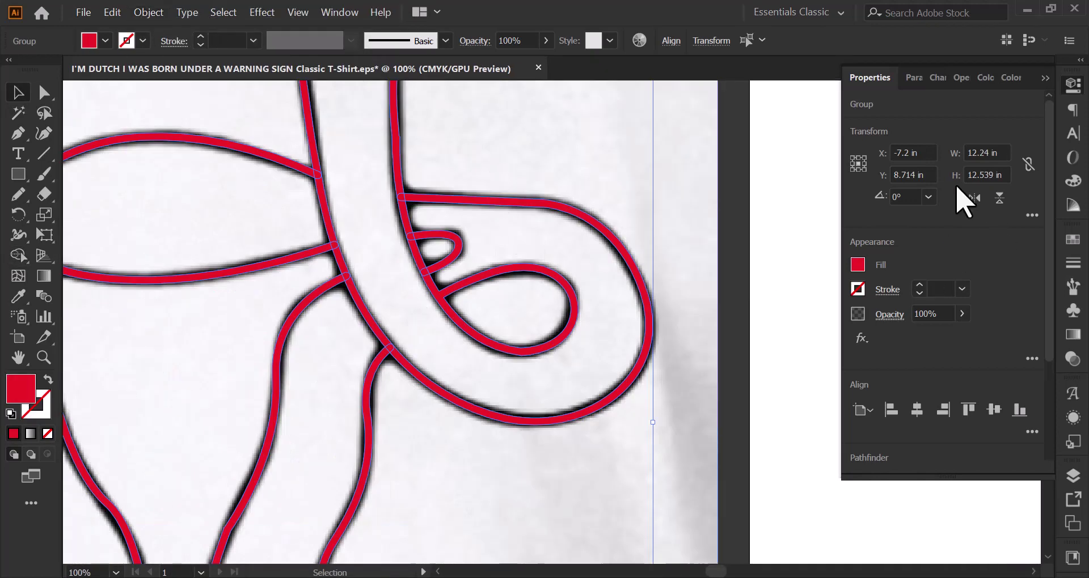
{"action": "scroll", "coordinate": [584, 223], "scroll_direction": "up", "scroll_amount": 1}
{"action": "scroll", "coordinate": [589, 224], "scroll_direction": "up", "scroll_amount": 5}
{"action": "scroll", "coordinate": [590, 224], "scroll_direction": "up", "scroll_amount": 2}
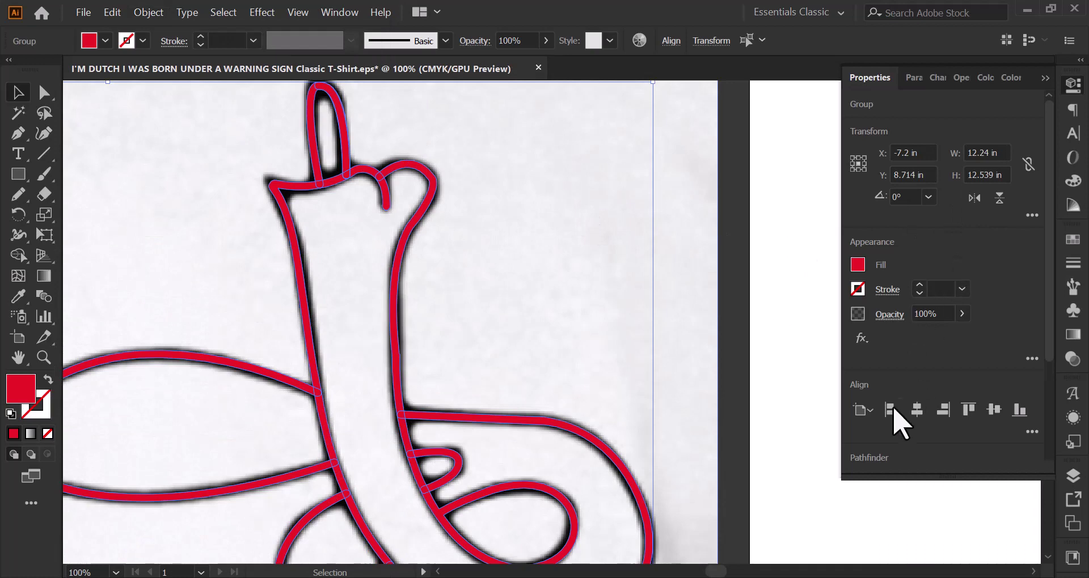
{"action": "scroll", "coordinate": [901, 363], "scroll_direction": "down", "scroll_amount": 3}
{"action": "left_click", "coordinate": [861, 333]}
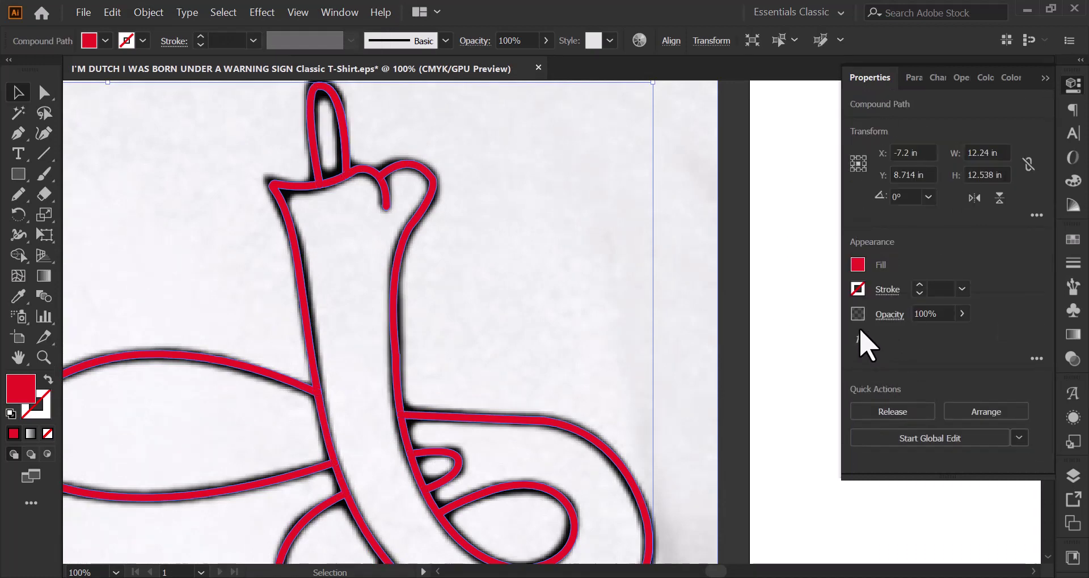
{"action": "scroll", "coordinate": [529, 250], "scroll_direction": "down", "scroll_amount": 1}
{"action": "scroll", "coordinate": [529, 250], "scroll_direction": "down", "scroll_amount": 5}
{"action": "scroll", "coordinate": [529, 244], "scroll_direction": "down", "scroll_amount": 3}
{"action": "scroll", "coordinate": [528, 238], "scroll_direction": "down", "scroll_amount": 3}
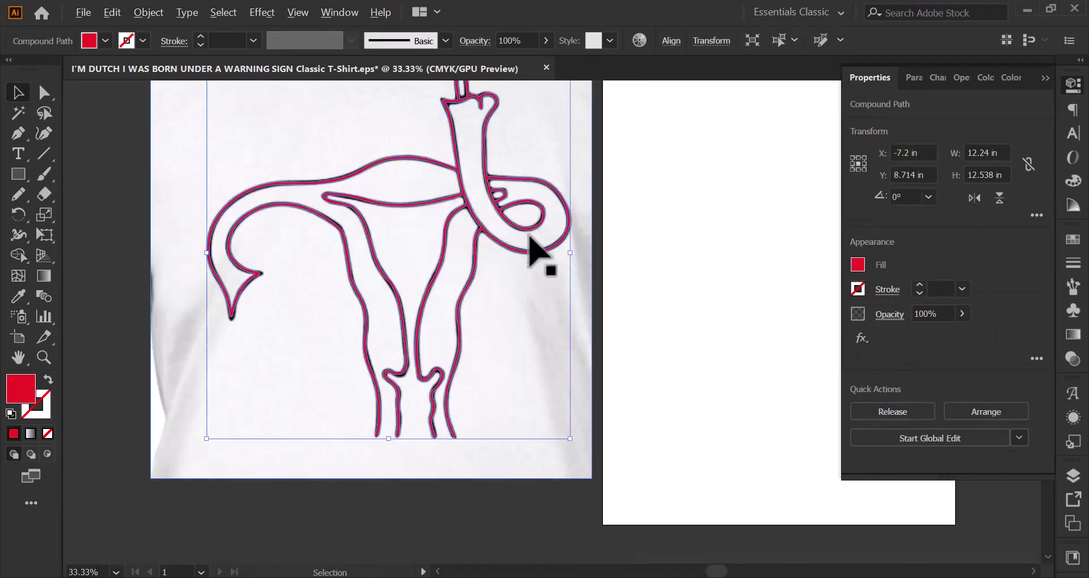
{"action": "scroll", "coordinate": [403, 376], "scroll_direction": "up", "scroll_amount": 3}
{"action": "scroll", "coordinate": [413, 376], "scroll_direction": "down", "scroll_amount": 2}
{"action": "scroll", "coordinate": [410, 372], "scroll_direction": "down", "scroll_amount": 1}
{"action": "scroll", "coordinate": [410, 376], "scroll_direction": "up", "scroll_amount": 4}
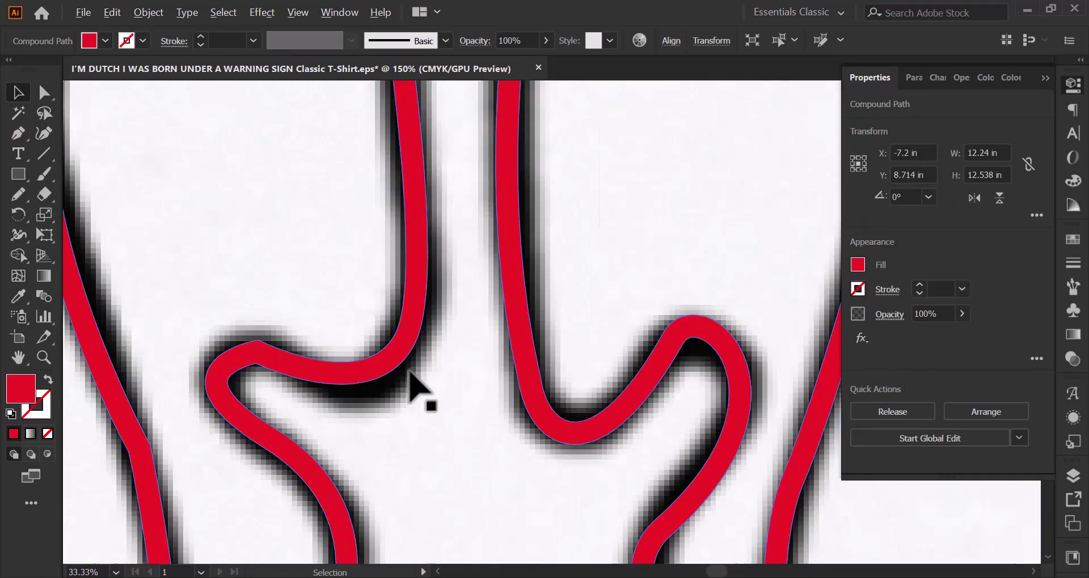
{"action": "scroll", "coordinate": [413, 389], "scroll_direction": "up", "scroll_amount": 2}
Try rounding the curve's inner corner, then undo it to keep the corner sharp.
{"action": "key", "text": "a"}
{"action": "scroll", "coordinate": [204, 363], "scroll_direction": "up", "scroll_amount": 3}
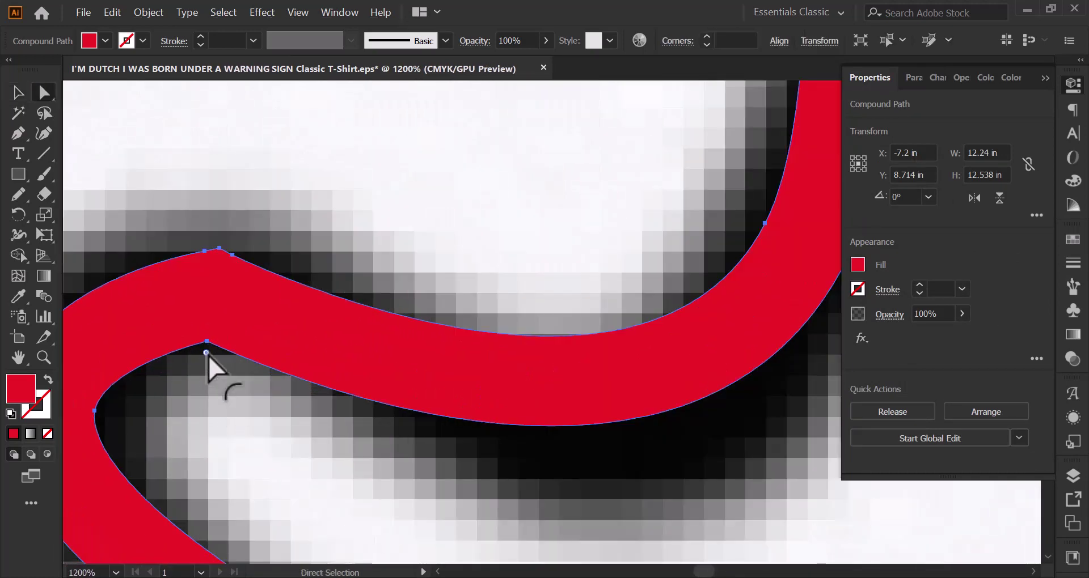
{"action": "left_click", "coordinate": [220, 249]}
{"action": "left_click", "coordinate": [207, 342]}
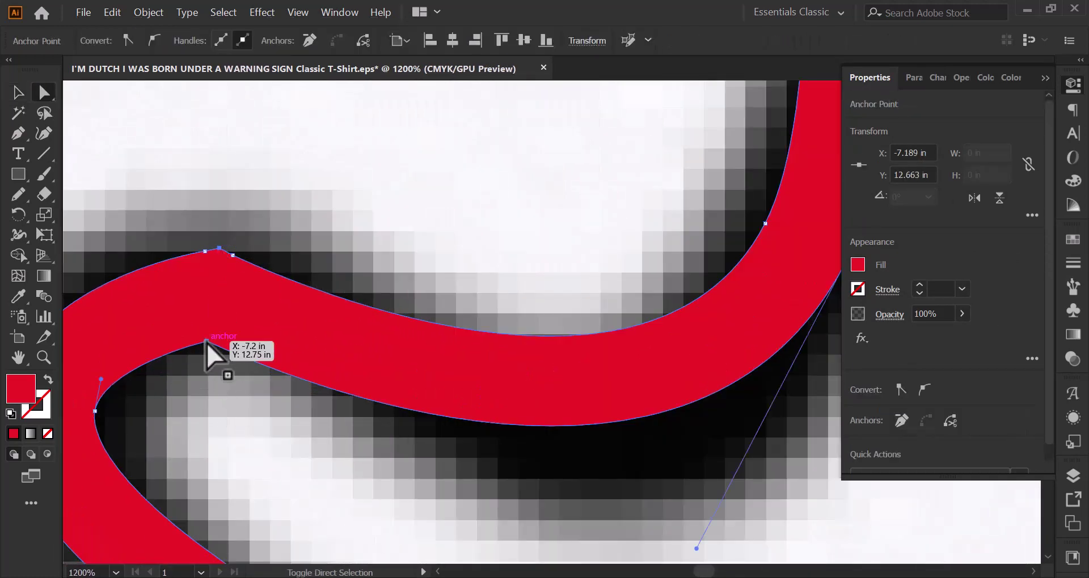
{"action": "left_click_drag", "start_coordinate": [209, 363], "coordinate": [195, 424]}
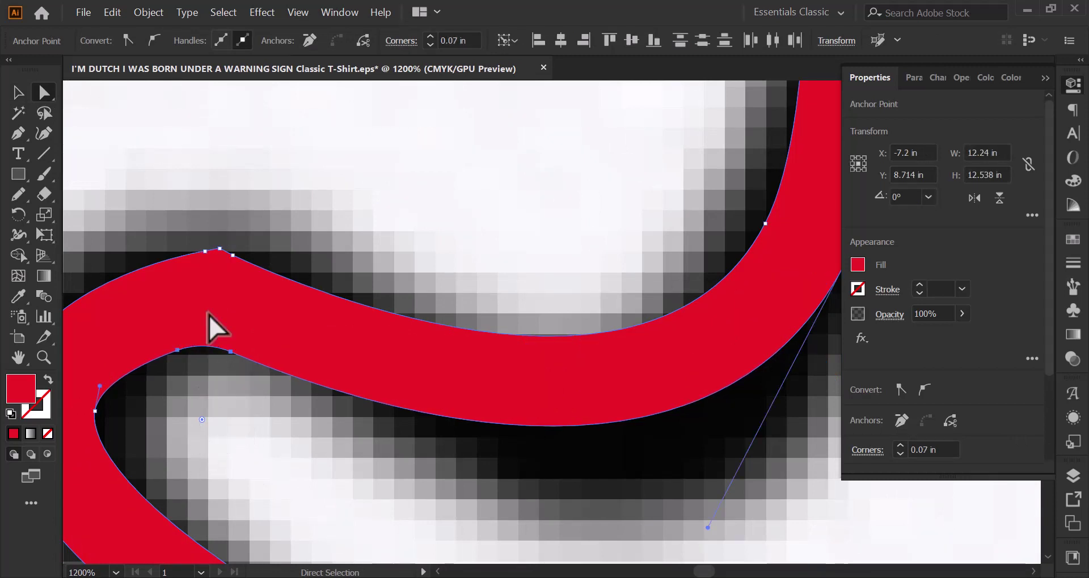
{"action": "key", "text": "ctrl+z"}
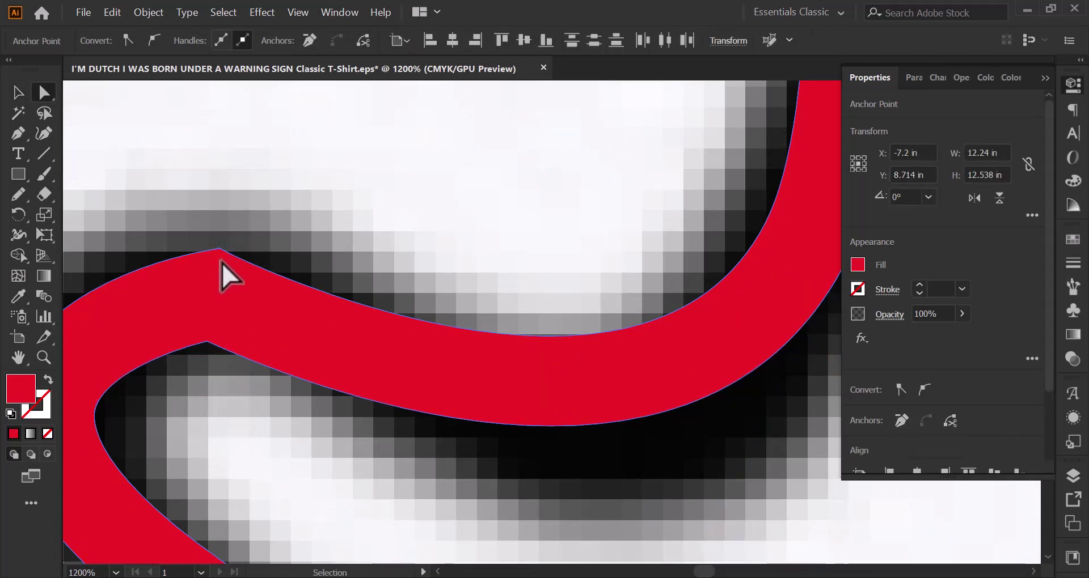
Nudge the curve's top anchor slightly down, then select the embedded photo.
{"action": "left_click", "coordinate": [222, 249]}
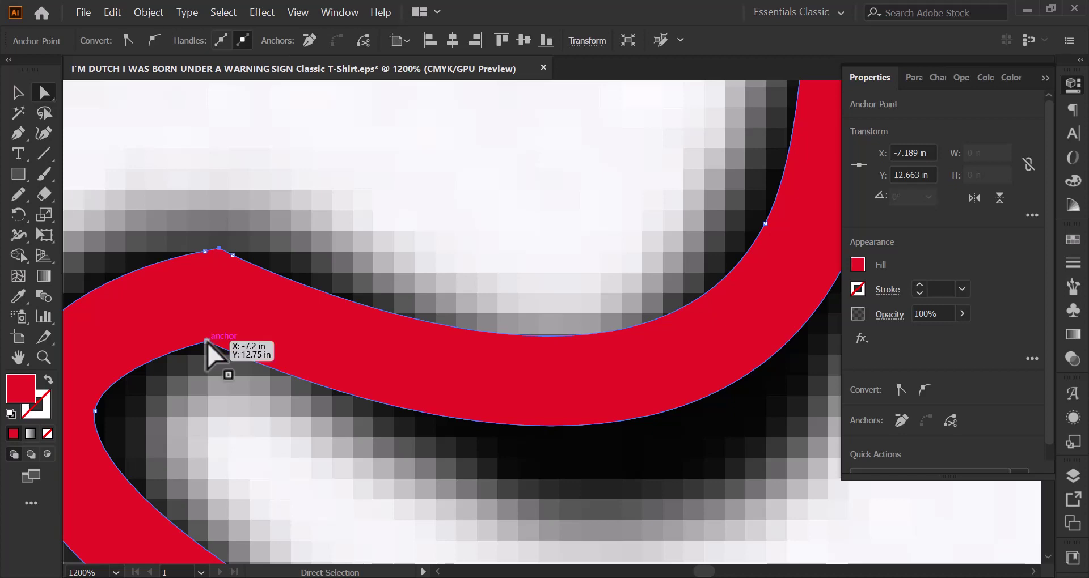
{"action": "key", "text": "Down"}
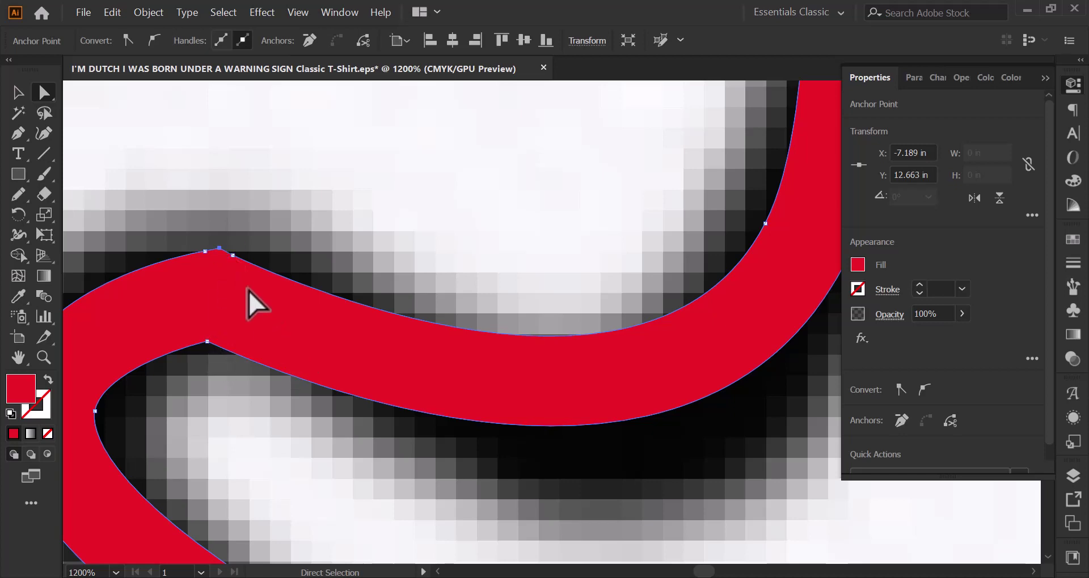
{"action": "left_click", "coordinate": [205, 251], "text": "shift"}
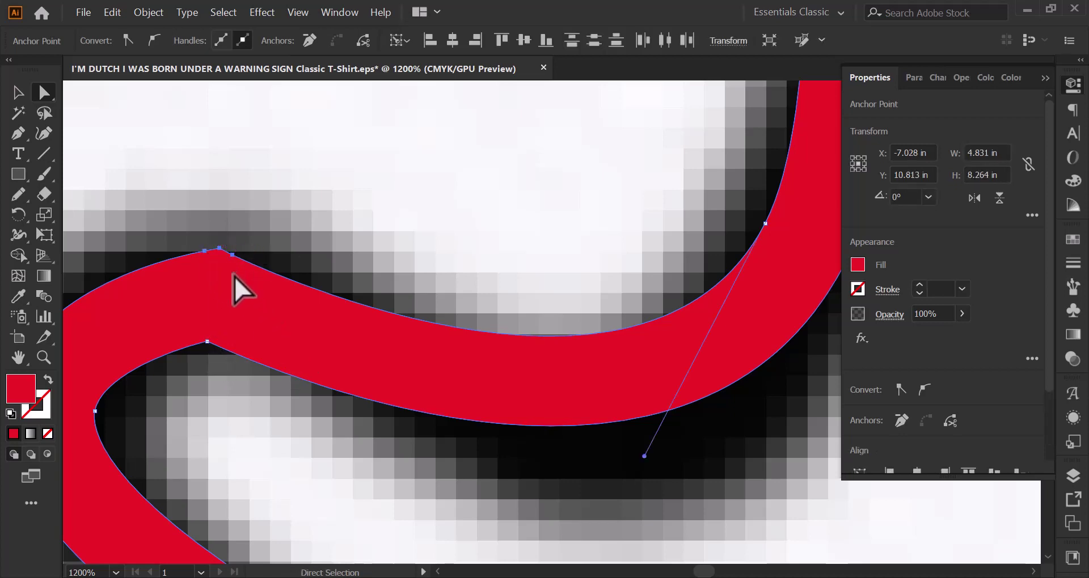
{"action": "scroll", "coordinate": [271, 350], "scroll_direction": "down", "scroll_amount": 3}
{"action": "scroll", "coordinate": [284, 437], "scroll_direction": "down", "scroll_amount": 2}
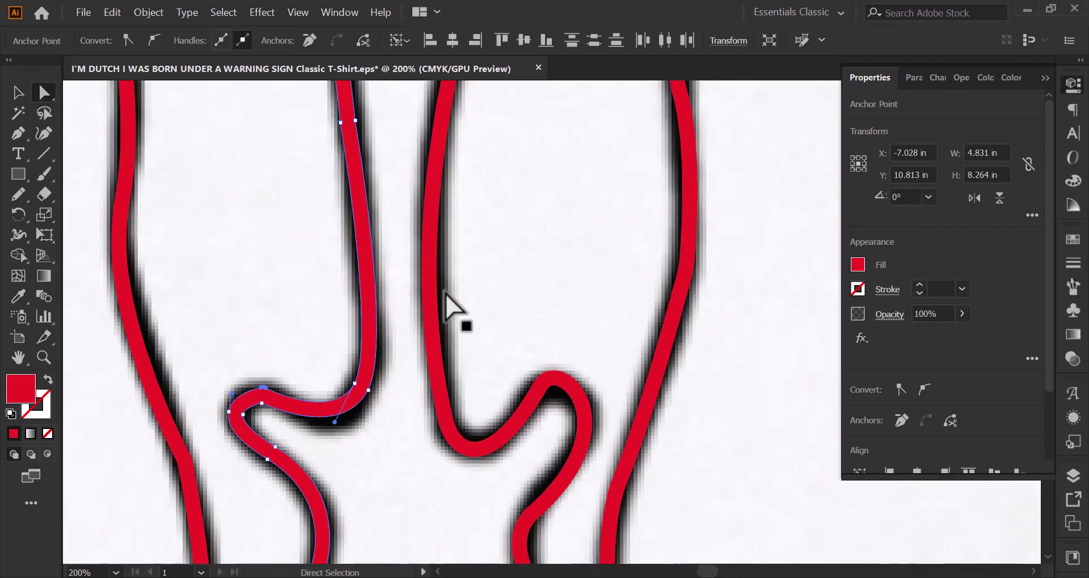
{"action": "left_click", "coordinate": [411, 294]}
{"action": "scroll", "coordinate": [567, 306], "scroll_direction": "down", "scroll_amount": 2}
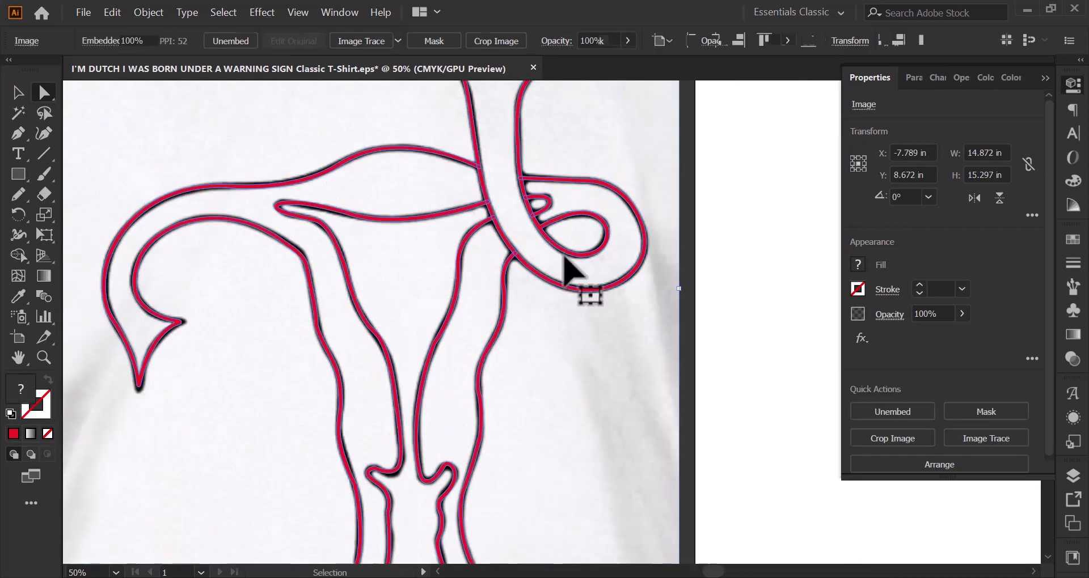
Select everything and combine it into one compound path with Ctrl+8.
{"action": "key", "text": "ctrl+a"}
{"action": "scroll", "coordinate": [578, 276], "scroll_direction": "up", "scroll_amount": 3}
{"action": "scroll", "coordinate": [564, 262], "scroll_direction": "up", "scroll_amount": 1}
{"action": "scroll", "coordinate": [911, 379], "scroll_direction": "down", "scroll_amount": 2}
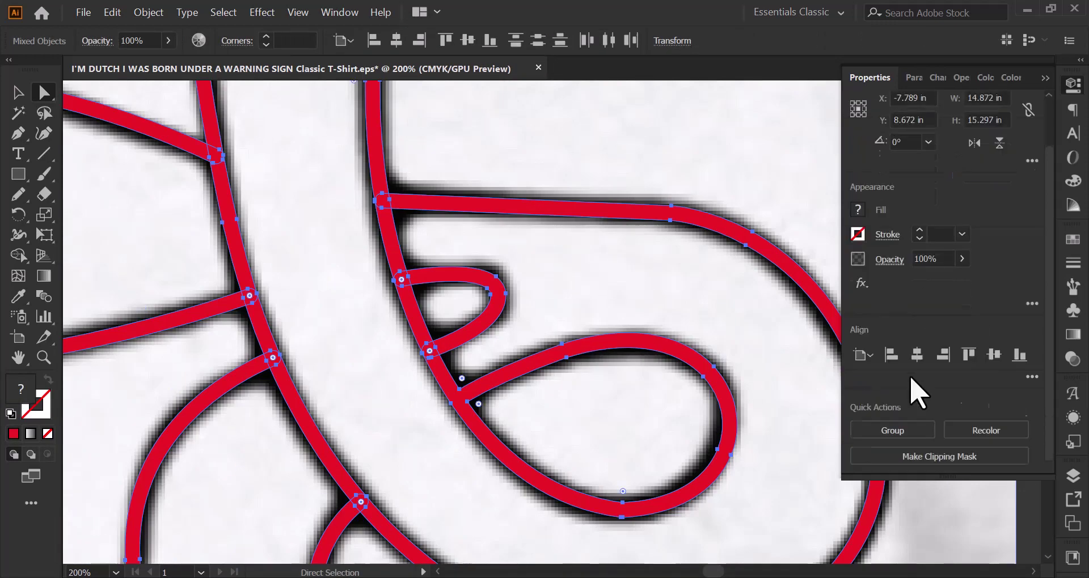
{"action": "key", "text": "ctrl+8"}
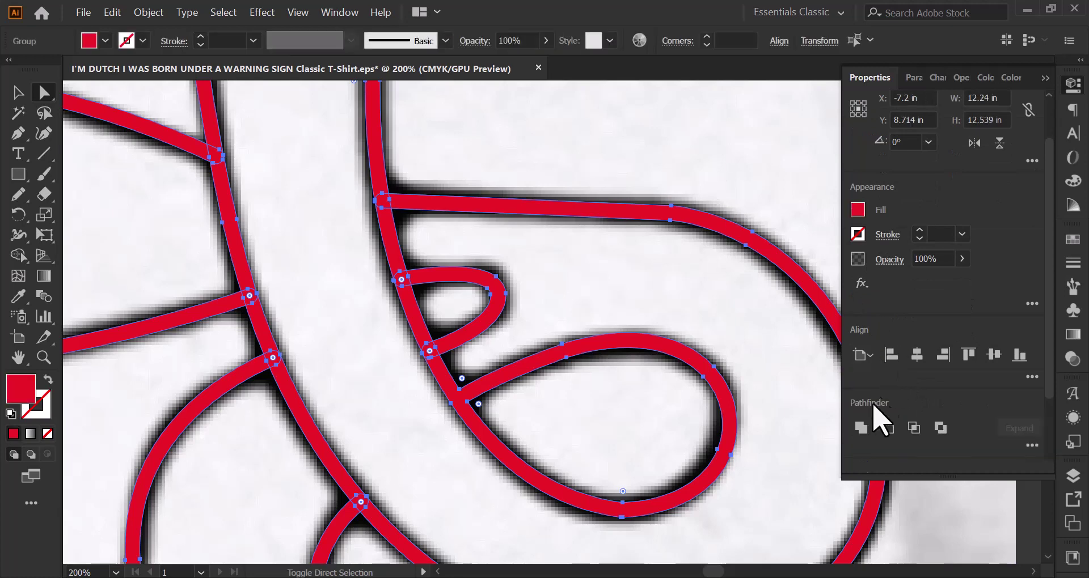
Move the photo left, out from under the outline.
{"action": "scroll", "coordinate": [603, 304], "scroll_direction": "down", "scroll_amount": 3}
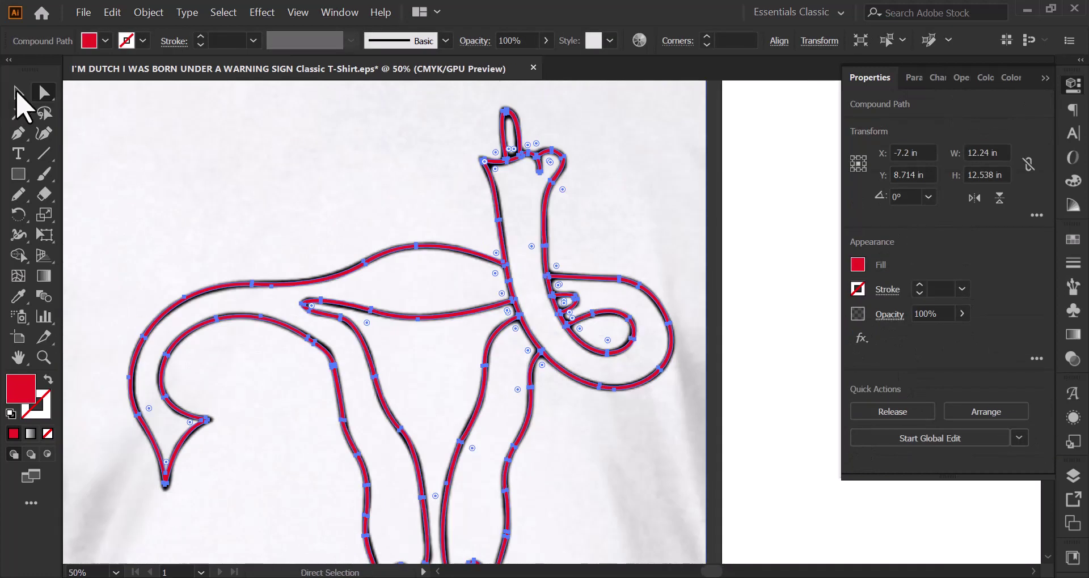
{"action": "left_click", "coordinate": [19, 93]}
{"action": "scroll", "coordinate": [419, 221], "scroll_direction": "down", "scroll_amount": 1}
{"action": "scroll", "coordinate": [408, 206], "scroll_direction": "down", "scroll_amount": 1}
{"action": "left_click", "coordinate": [574, 248]}
{"action": "scroll", "coordinate": [573, 247], "scroll_direction": "down", "scroll_amount": 1}
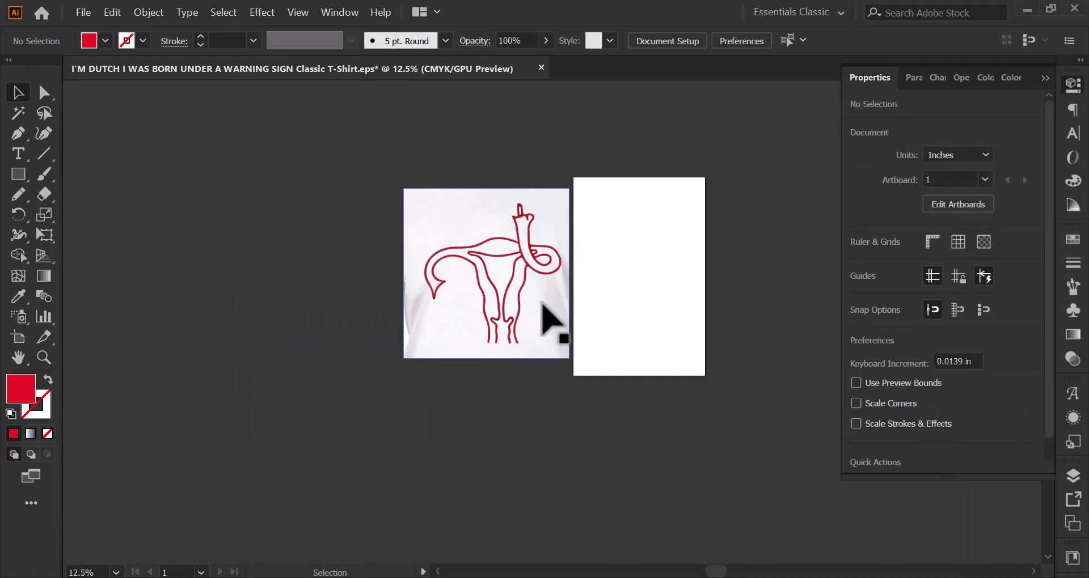
{"action": "left_click_drag", "start_coordinate": [547, 316], "coordinate": [318, 316]}
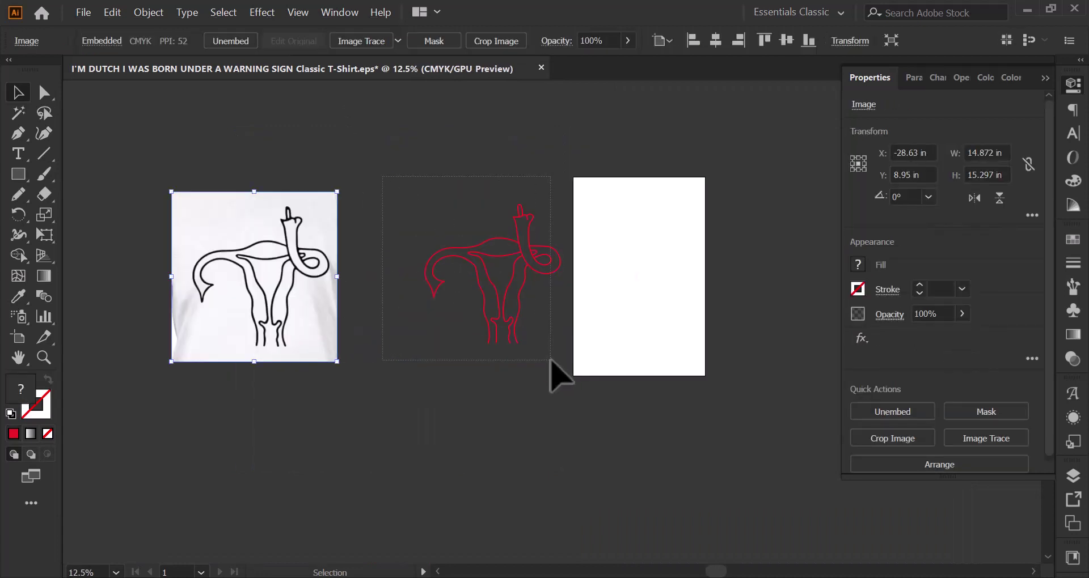
Fill the uterus outline with black.
{"action": "left_click", "coordinate": [454, 250]}
{"action": "left_click", "coordinate": [105, 41]}
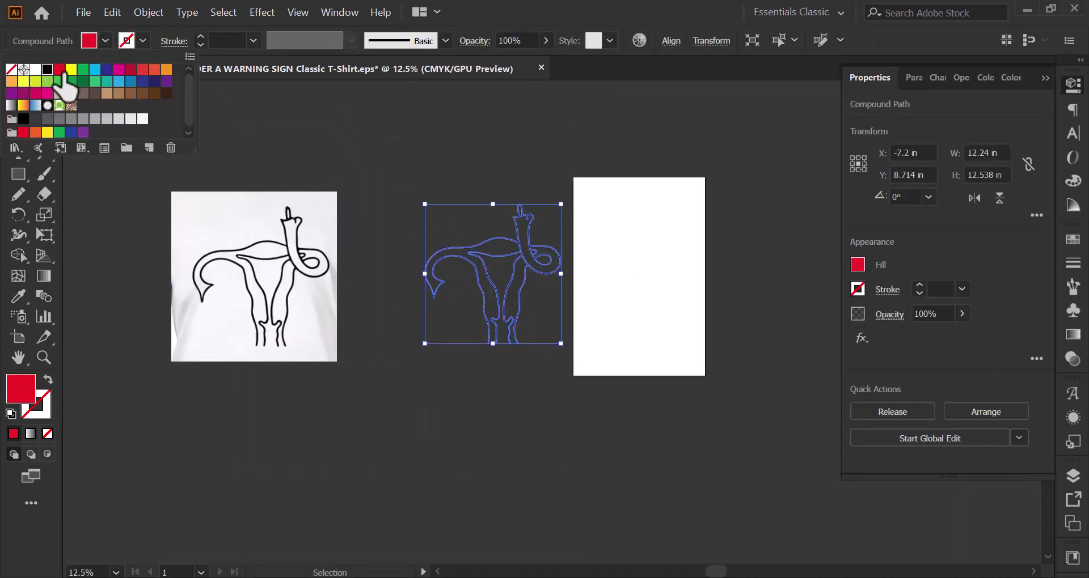
{"action": "left_click", "coordinate": [47, 69]}
{"action": "left_click", "coordinate": [461, 146]}
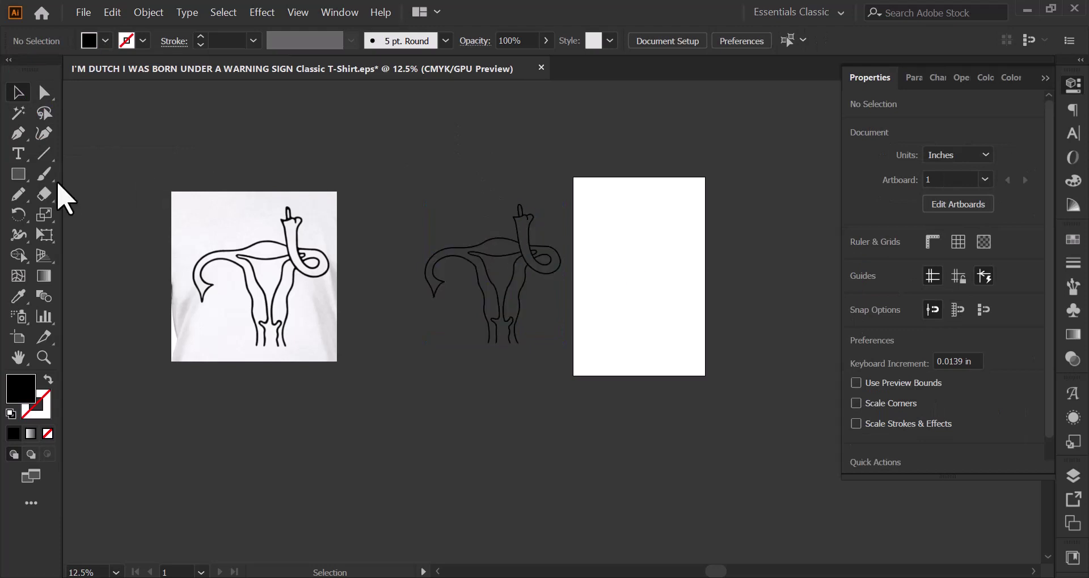
Draw a rectangle covering the artboard, filled with the photo's light grey.
{"action": "scroll", "coordinate": [674, 261], "scroll_direction": "up", "scroll_amount": 1}
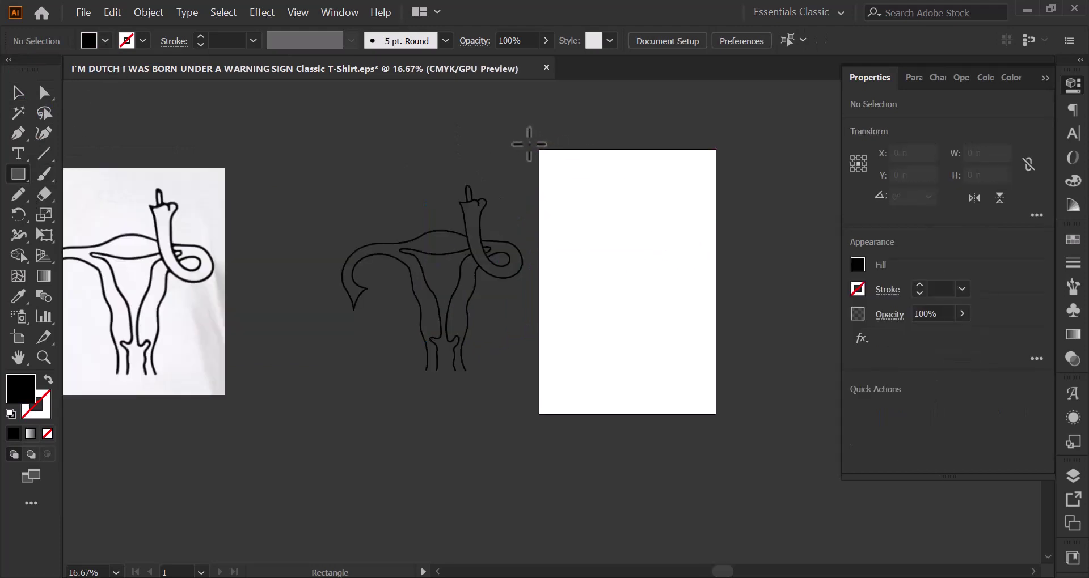
{"action": "left_click_drag", "start_coordinate": [538, 149], "coordinate": [714, 414]}
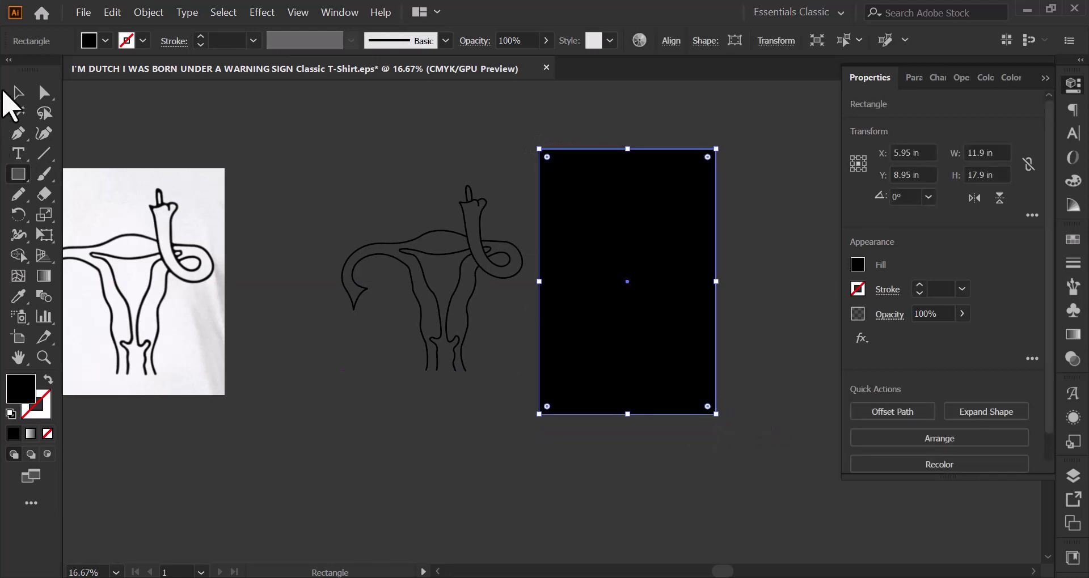
{"action": "left_click", "coordinate": [18, 92]}
{"action": "left_click", "coordinate": [23, 296]}
{"action": "left_click", "coordinate": [128, 250]}
{"action": "left_click", "coordinate": [17, 92]}
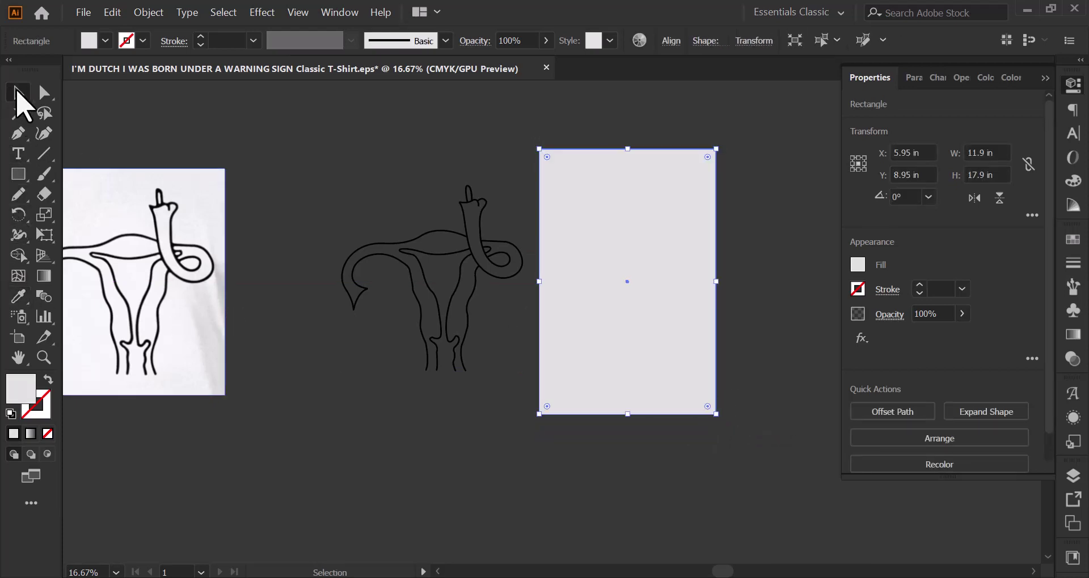
{"action": "left_click", "coordinate": [448, 241]}
Move the outline onto the grey rectangle, delete the photo, and shrink the outline.
{"action": "left_click_drag", "start_coordinate": [464, 253], "coordinate": [674, 267]}
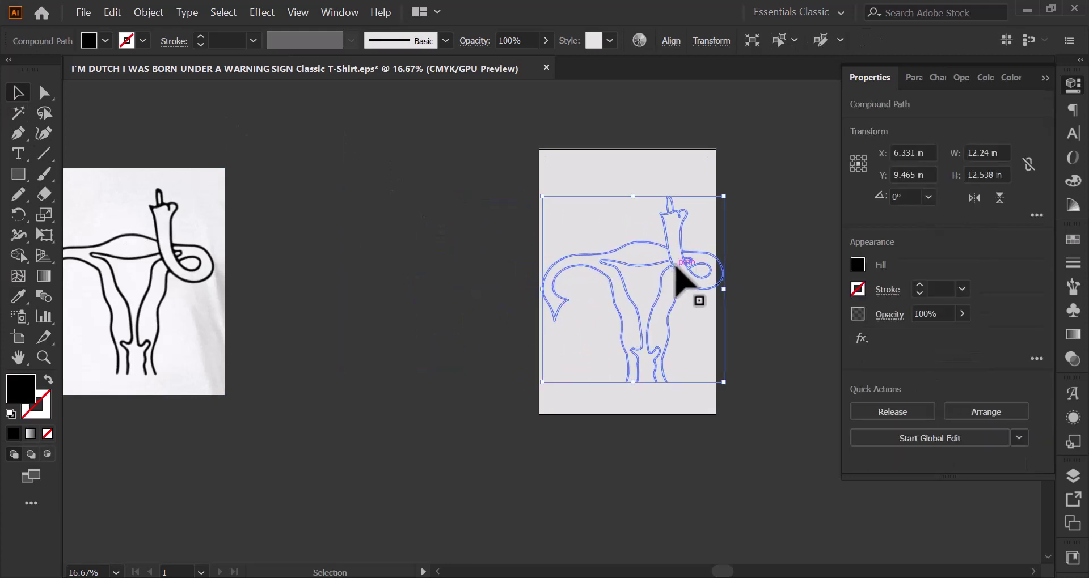
{"action": "left_click", "coordinate": [182, 311]}
{"action": "key", "text": "Delete"}
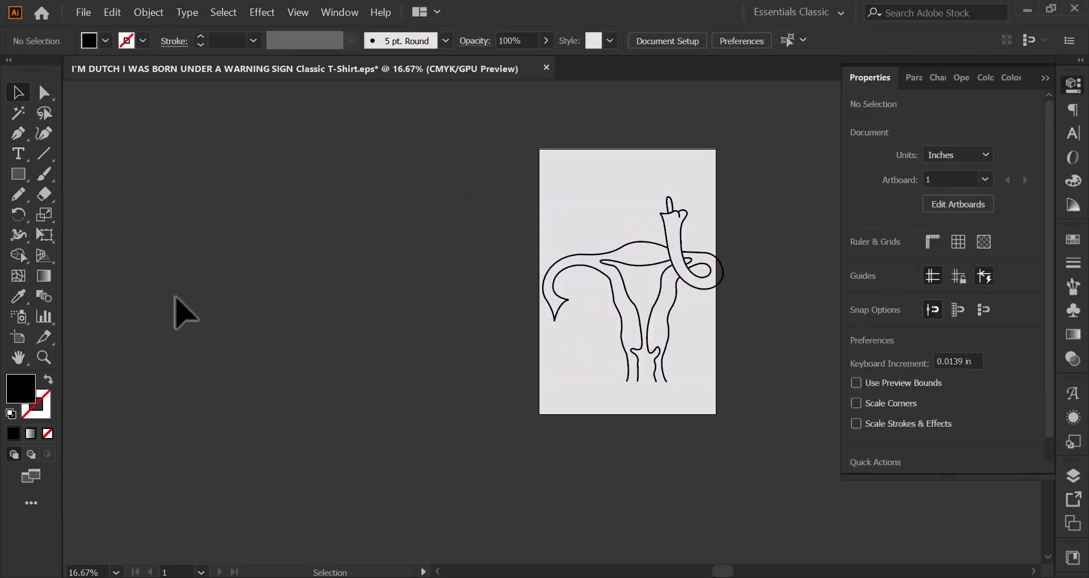
{"action": "key", "text": "ctrl+0"}
{"action": "left_click", "coordinate": [627, 424]}
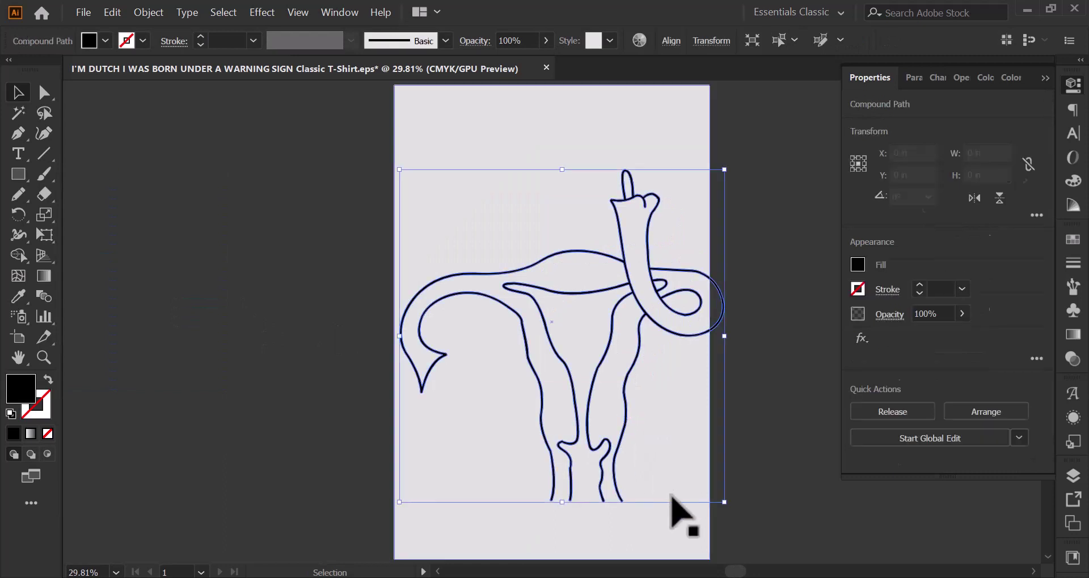
{"action": "left_click_drag", "start_coordinate": [720, 501], "coordinate": [704, 482]}
Center the outline horizontally and vertically on the grey rectangle.
{"action": "key", "text": "ctrl+a"}
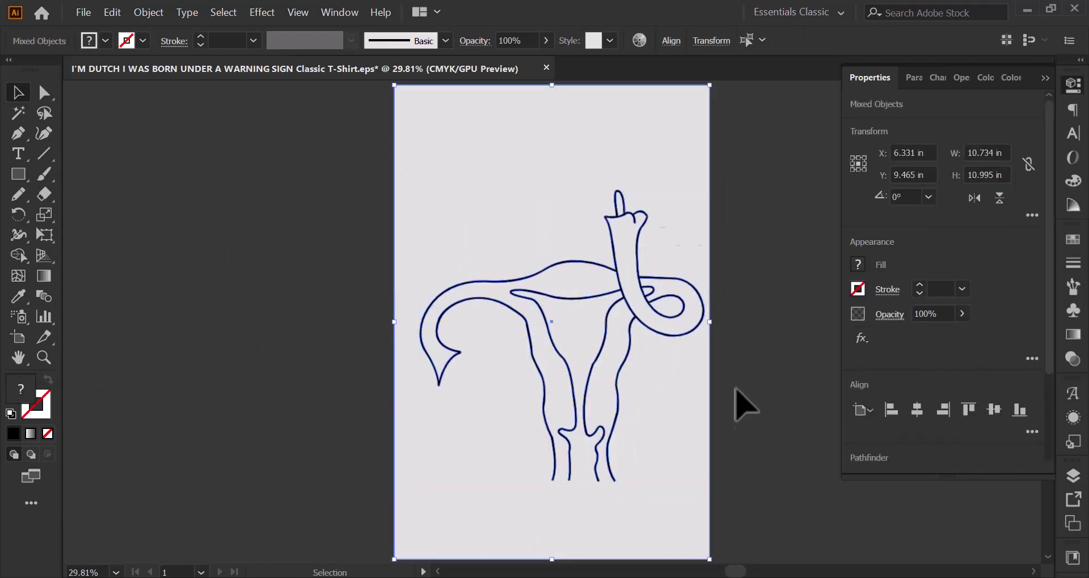
{"action": "left_click", "coordinate": [671, 44]}
{"action": "left_click", "coordinate": [531, 89]}
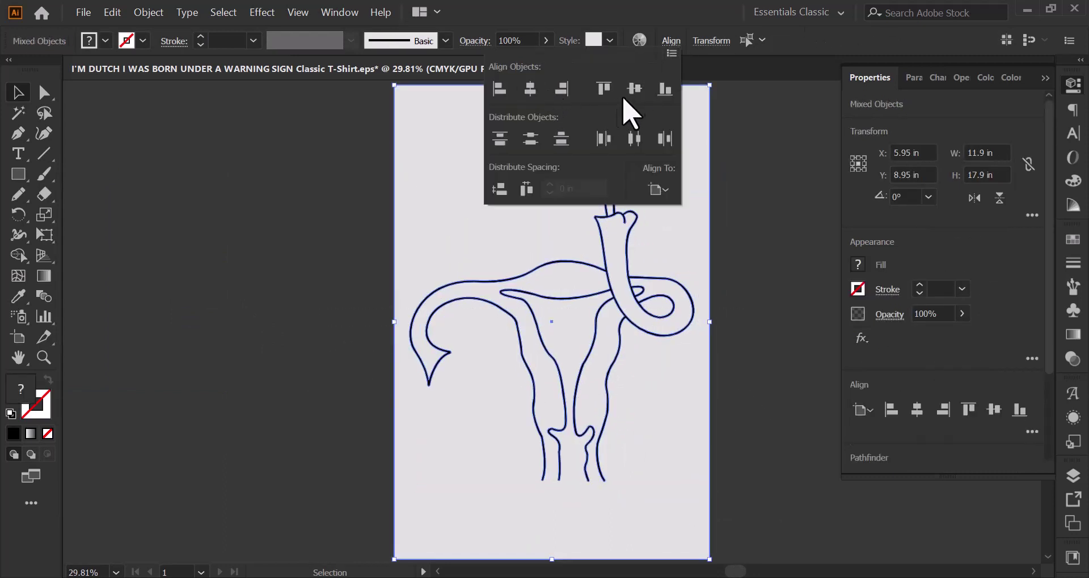
{"action": "left_click", "coordinate": [635, 91]}
{"action": "left_click", "coordinate": [761, 325]}
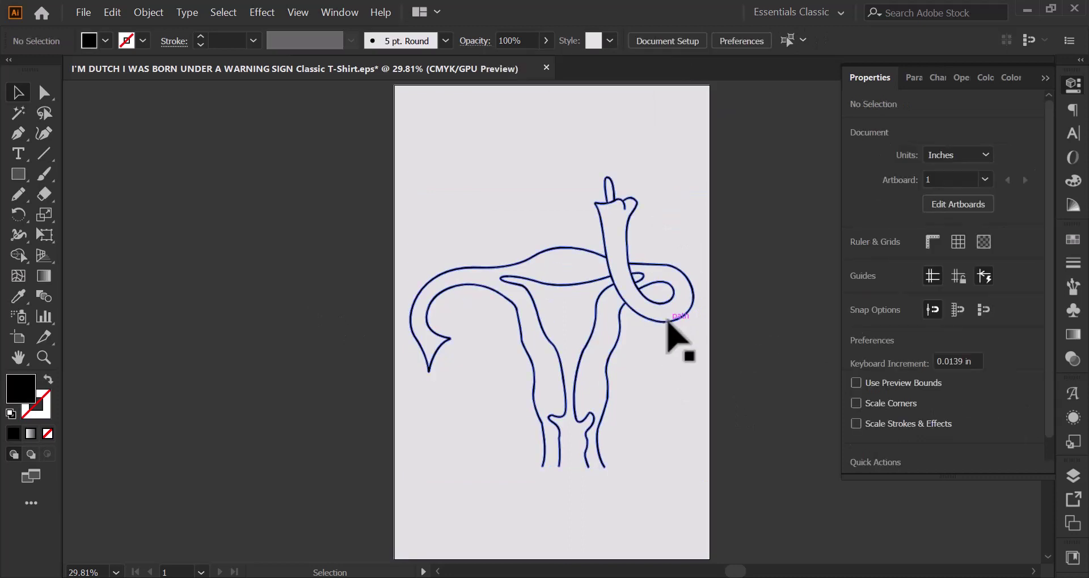
{"action": "left_click", "coordinate": [668, 313]}
{"action": "left_click", "coordinate": [786, 311]}
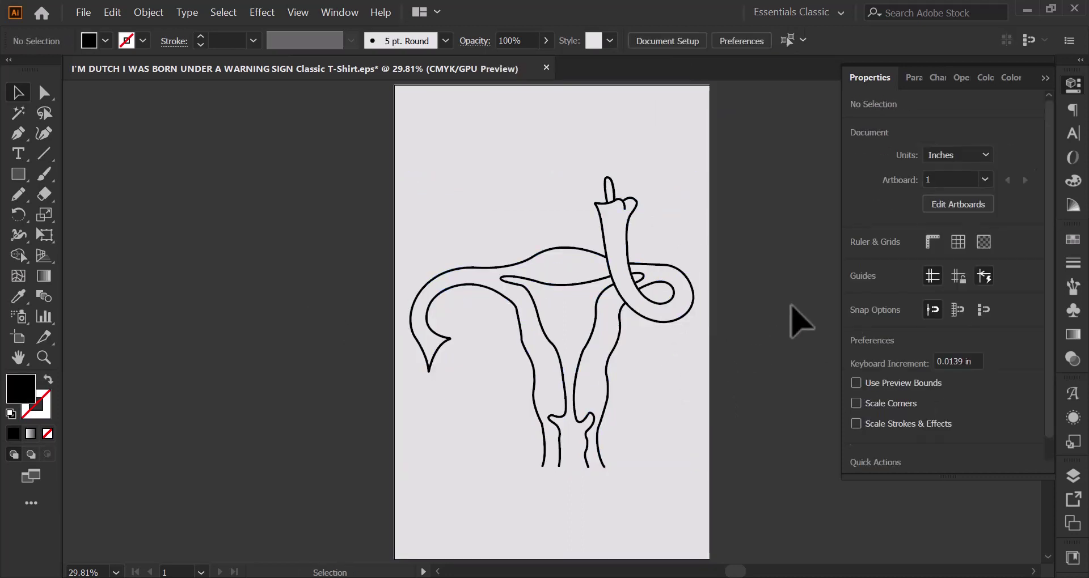